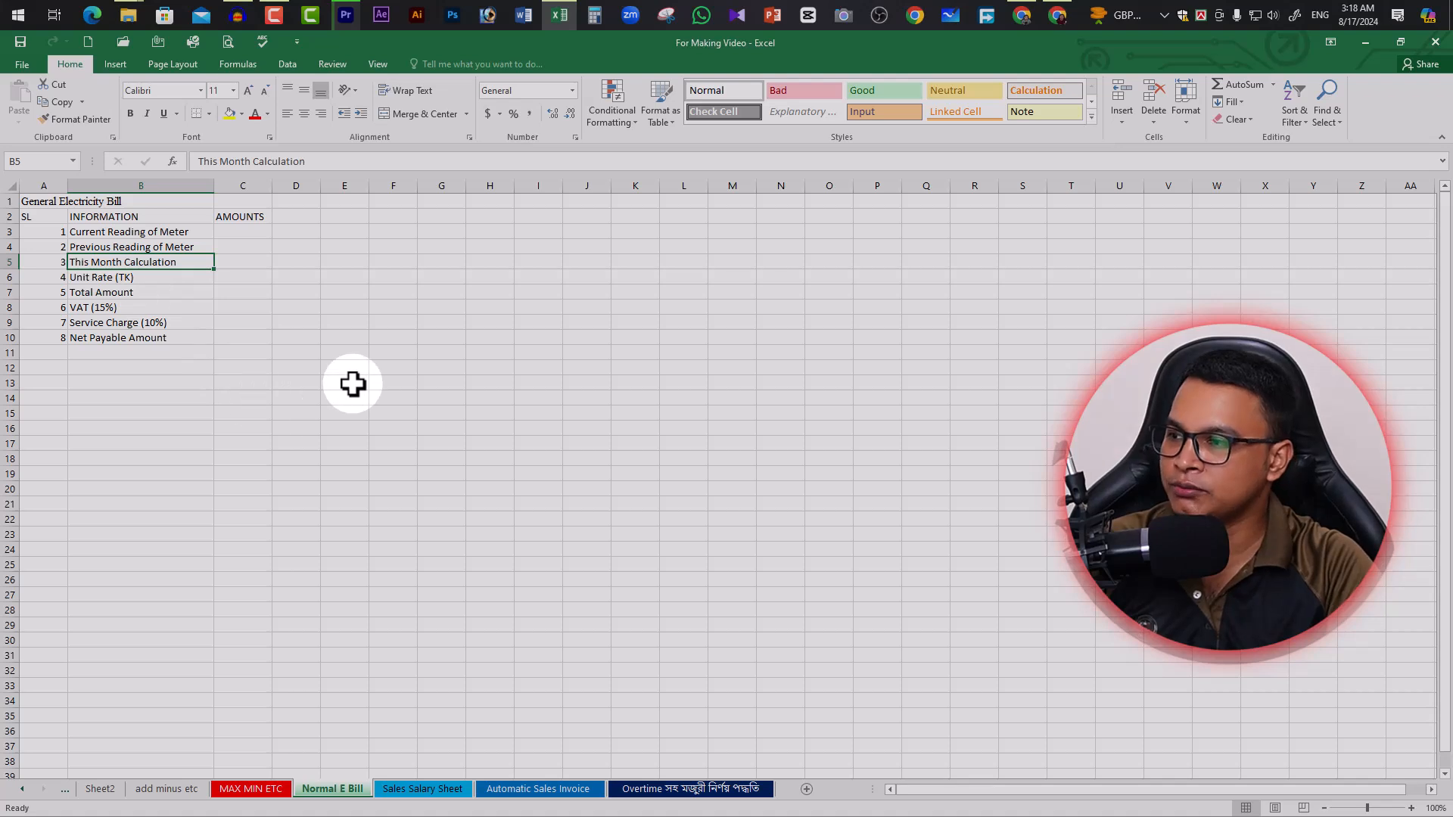
Select the bill table range A1:C12, then clear the selection
left_click(175, 392)
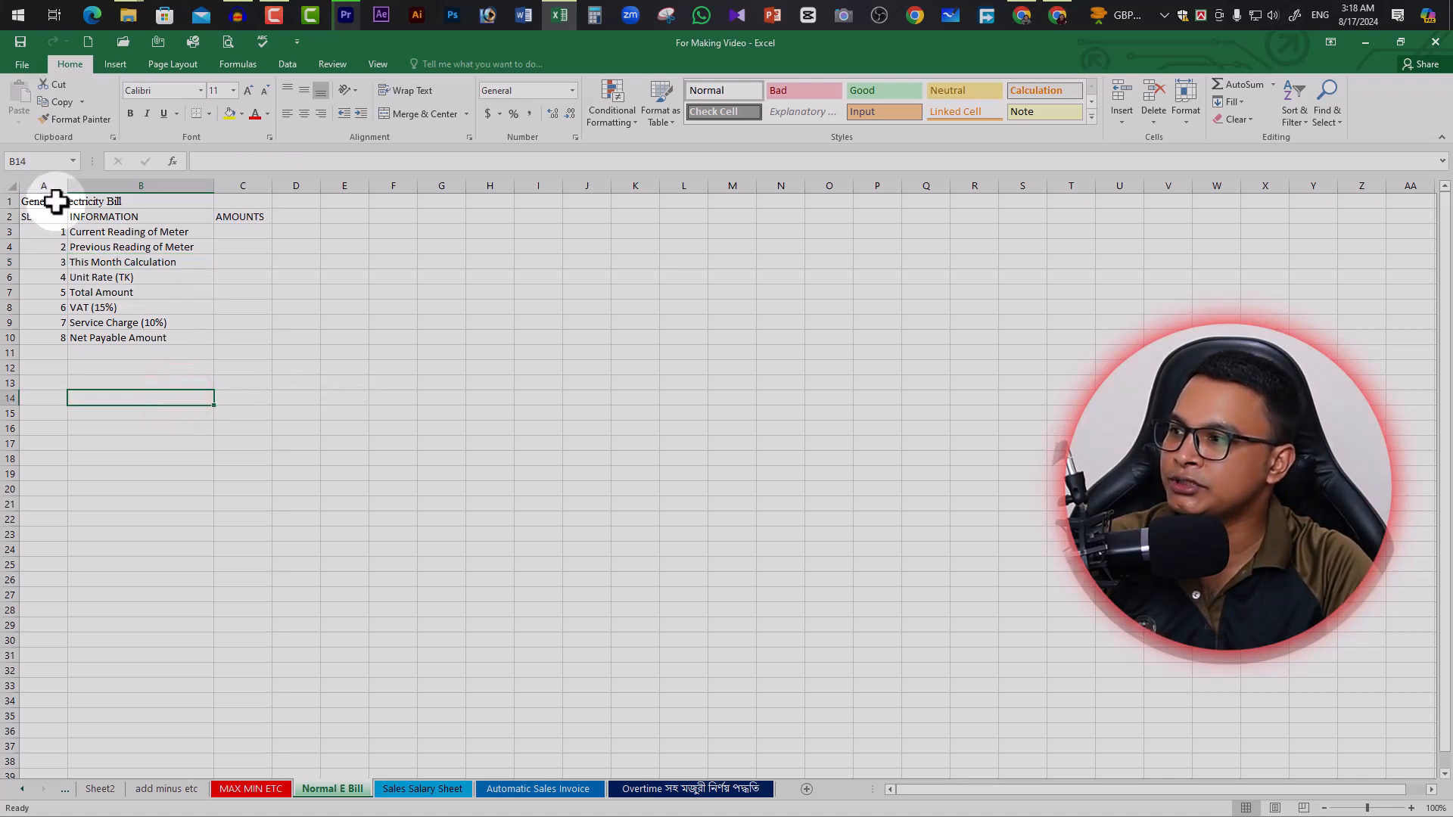
left_click_drag(52, 198, 230, 369)
left_click(227, 441)
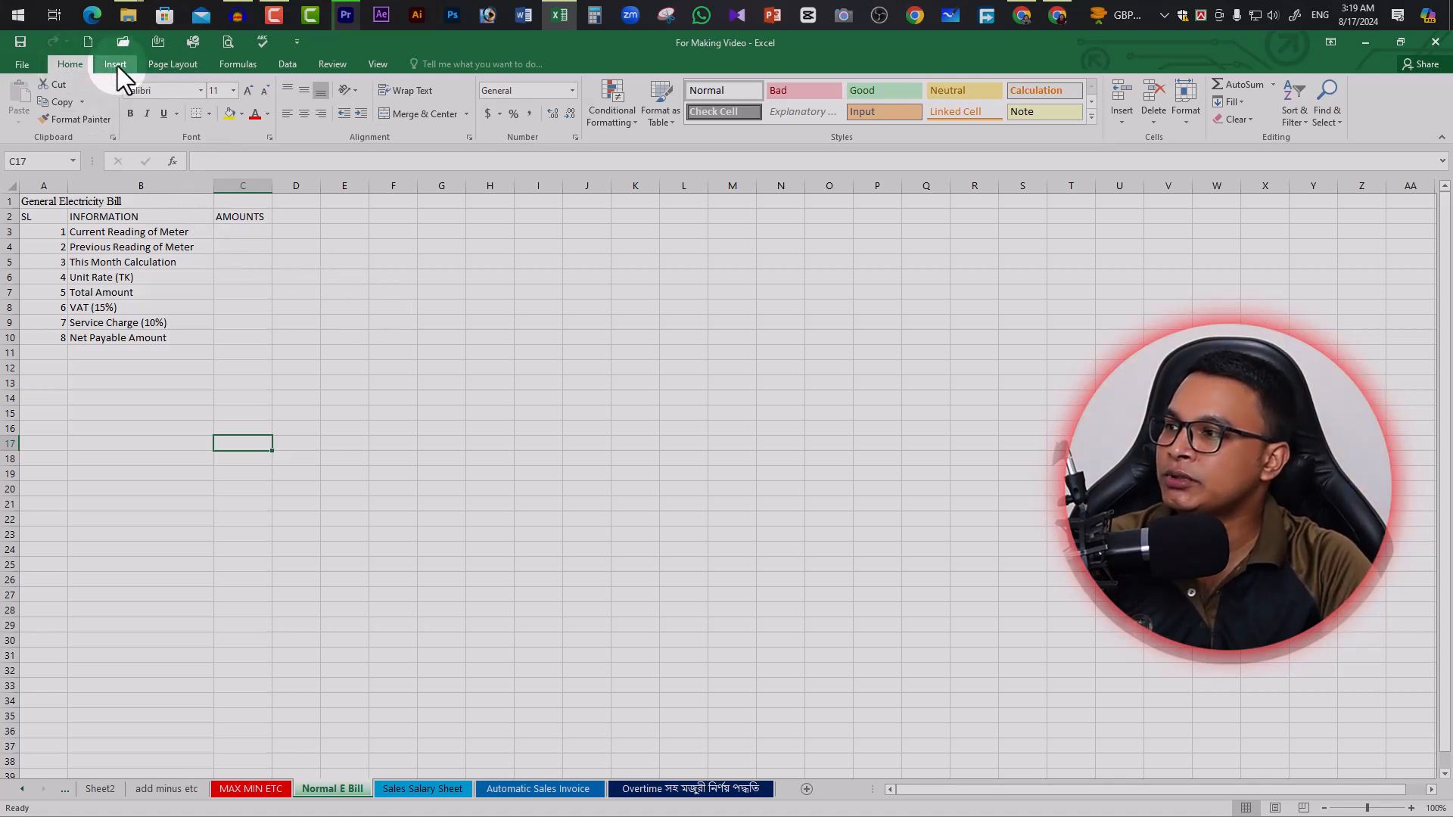
Set the page to A4 paper, portrait orientation and Normal margins
left_click(180, 65)
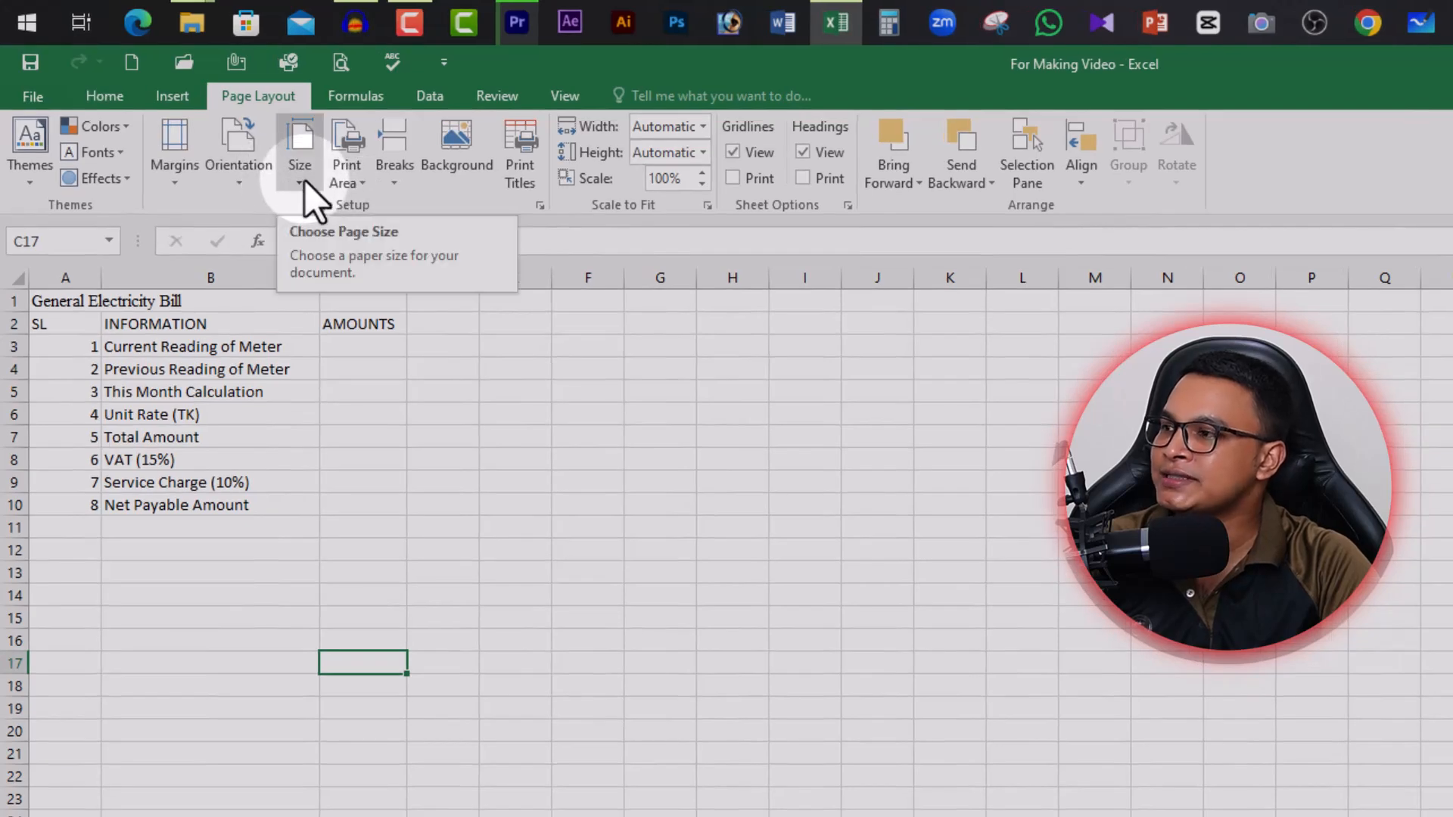
left_click(301, 182)
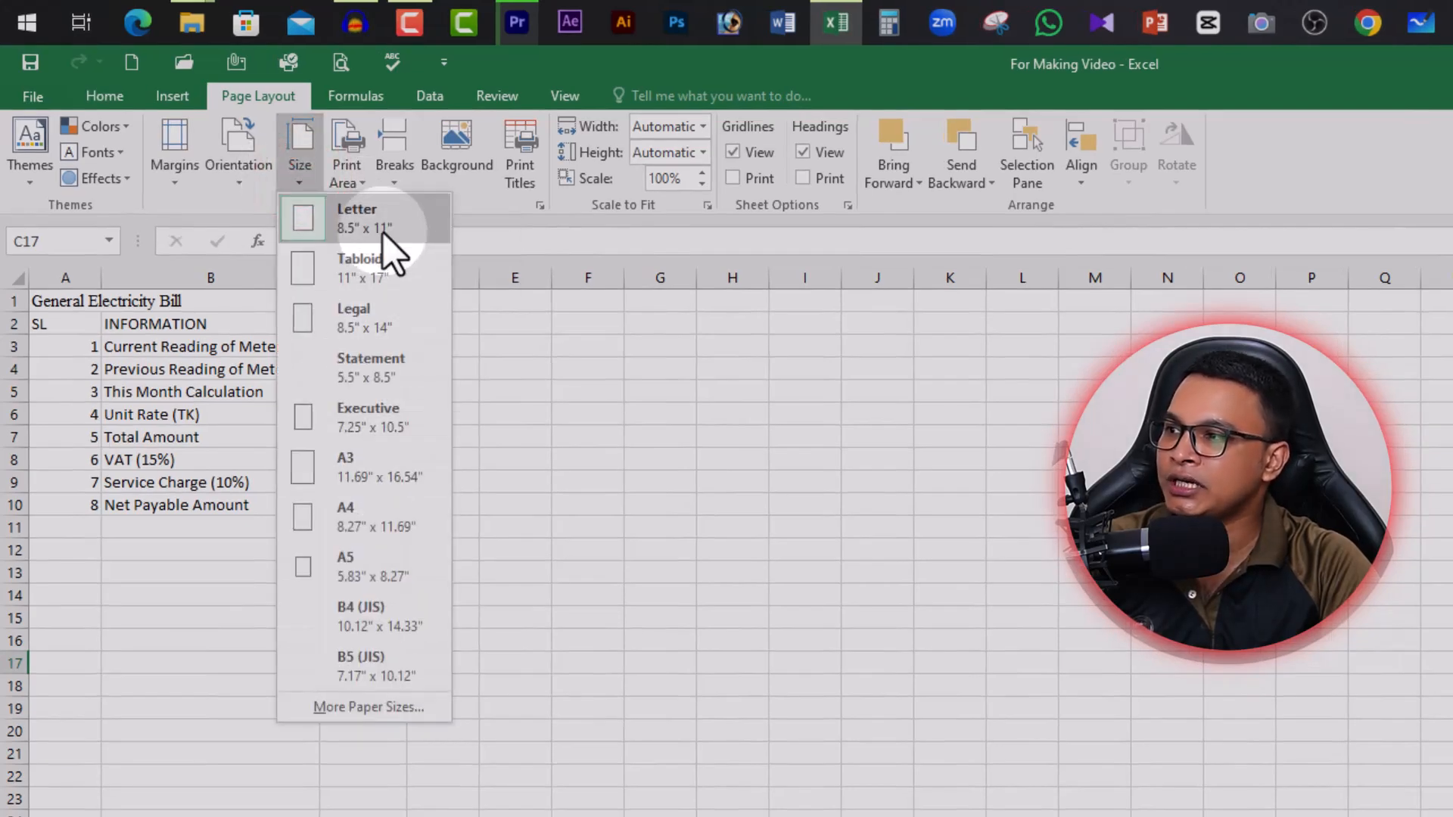
left_click(369, 517)
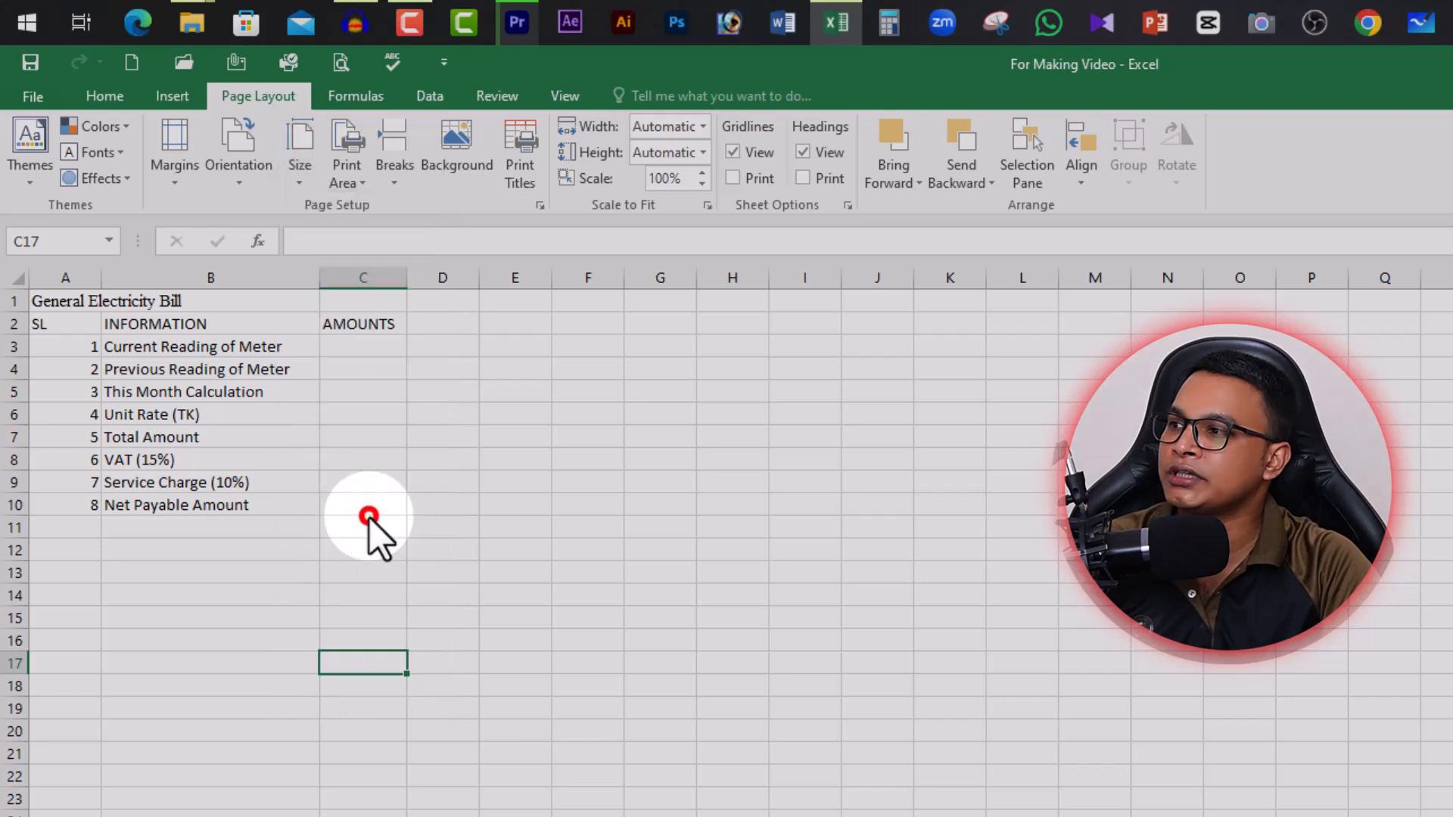
left_click(234, 184)
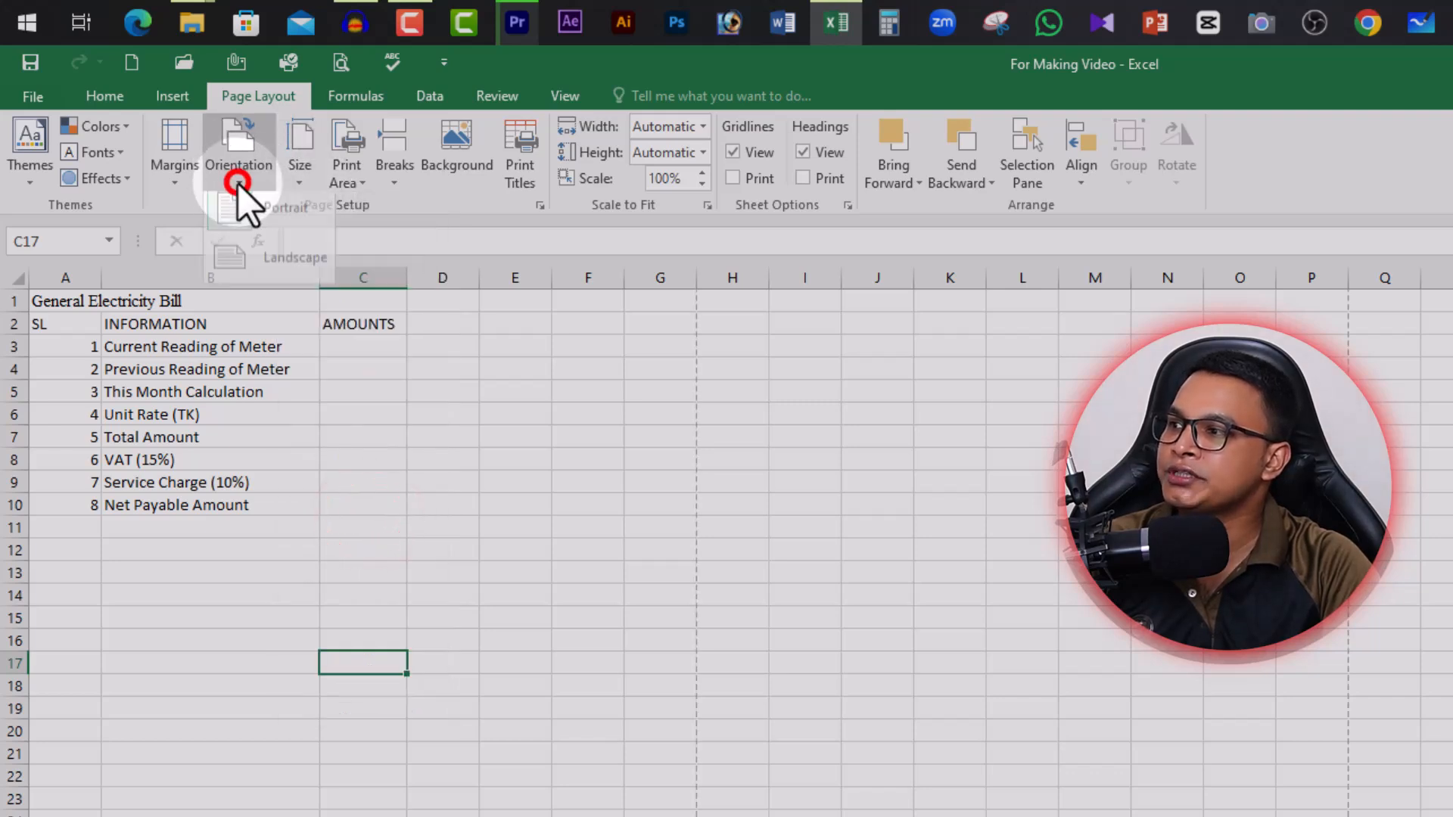
left_click(276, 217)
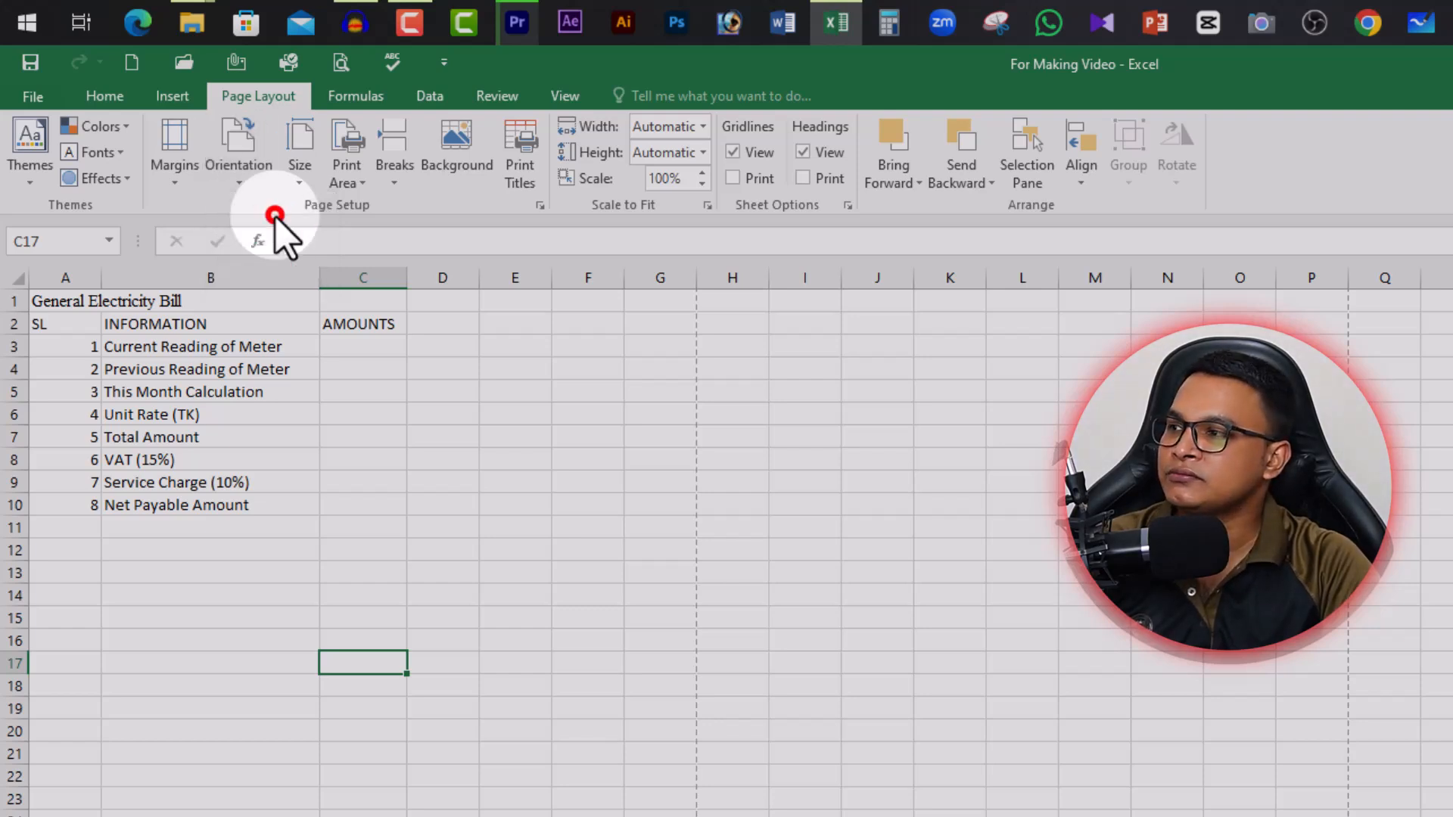
left_click(180, 184)
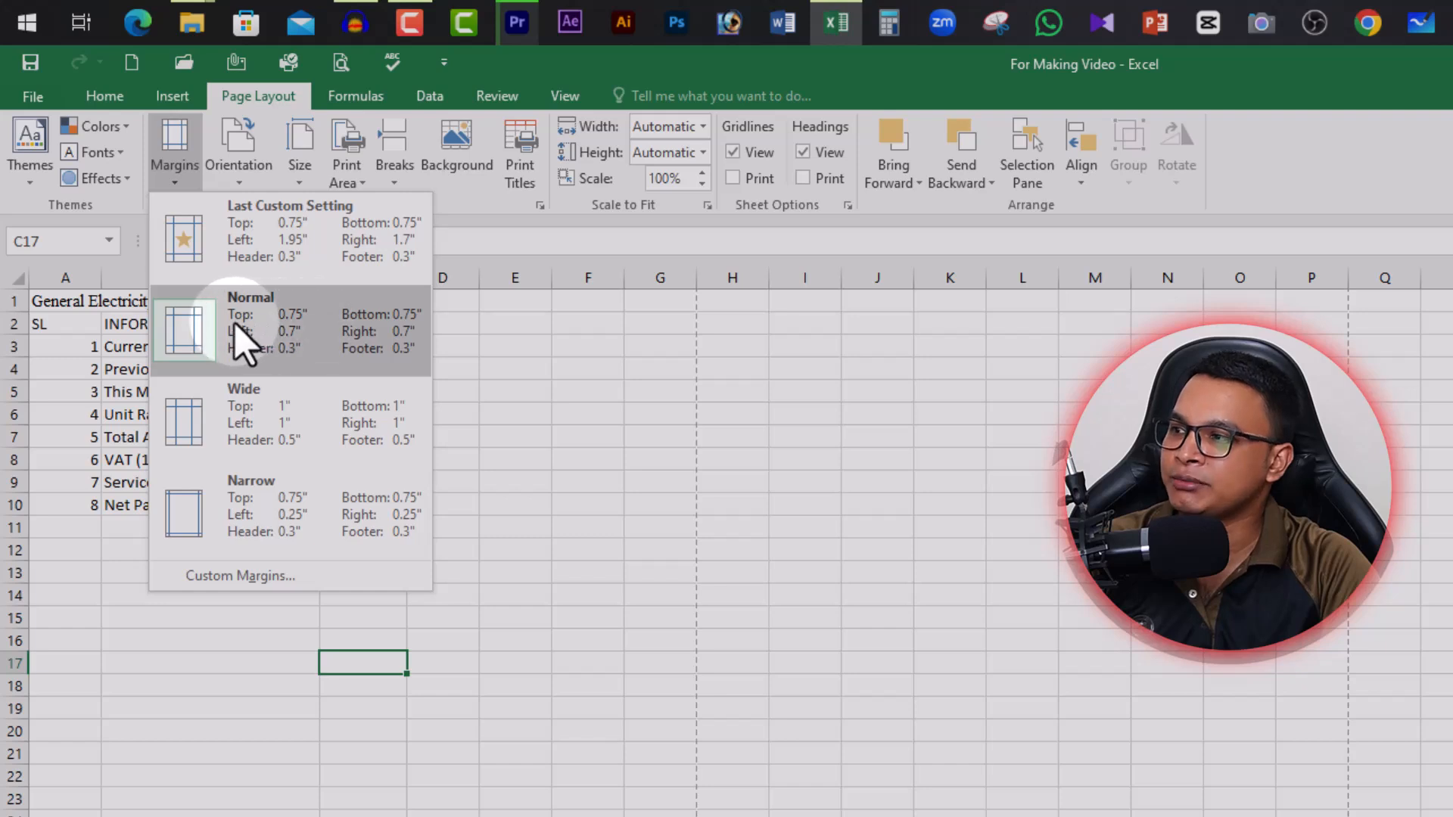
left_click(317, 335)
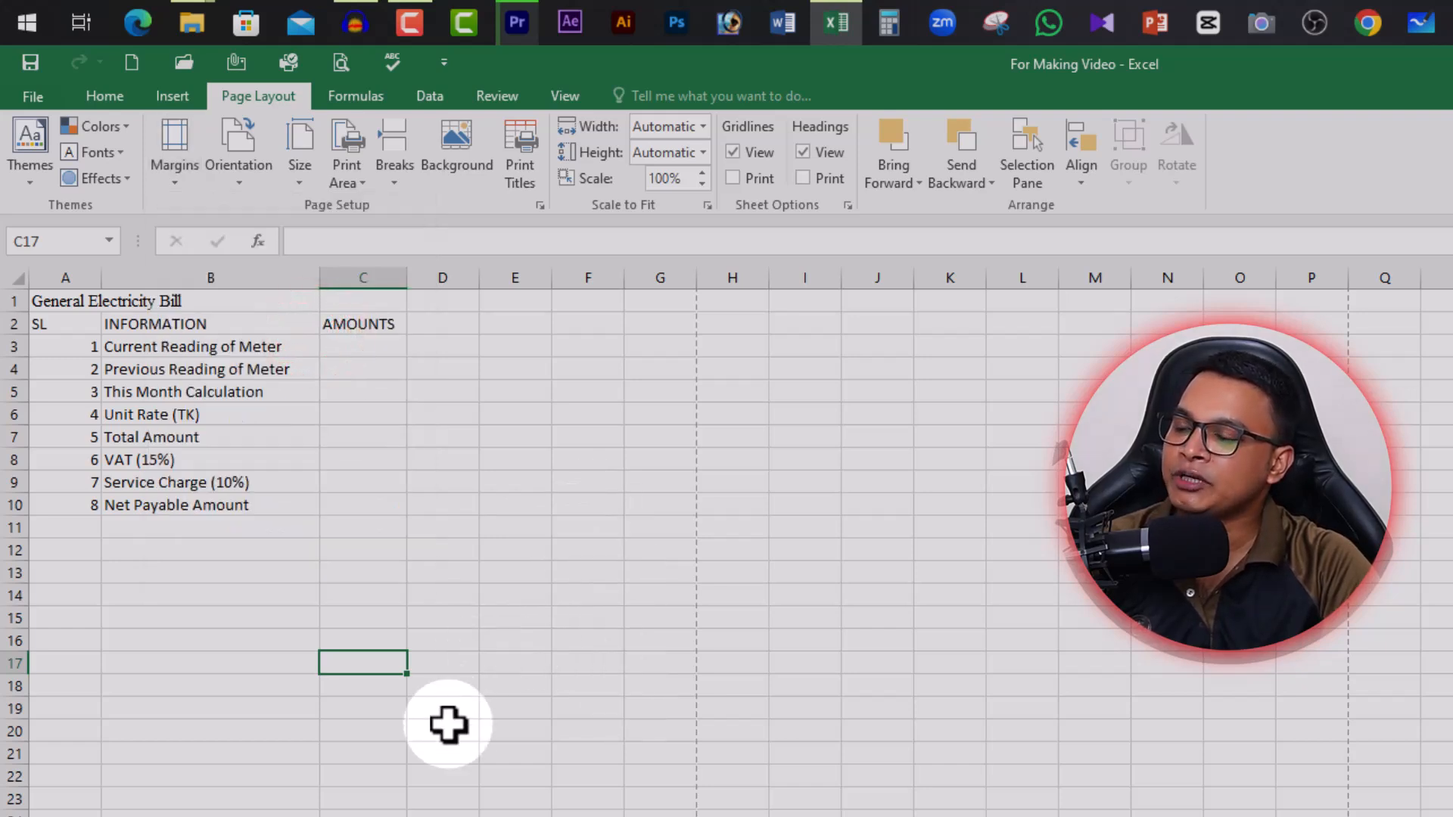
scroll(249, 538, "up", 5)
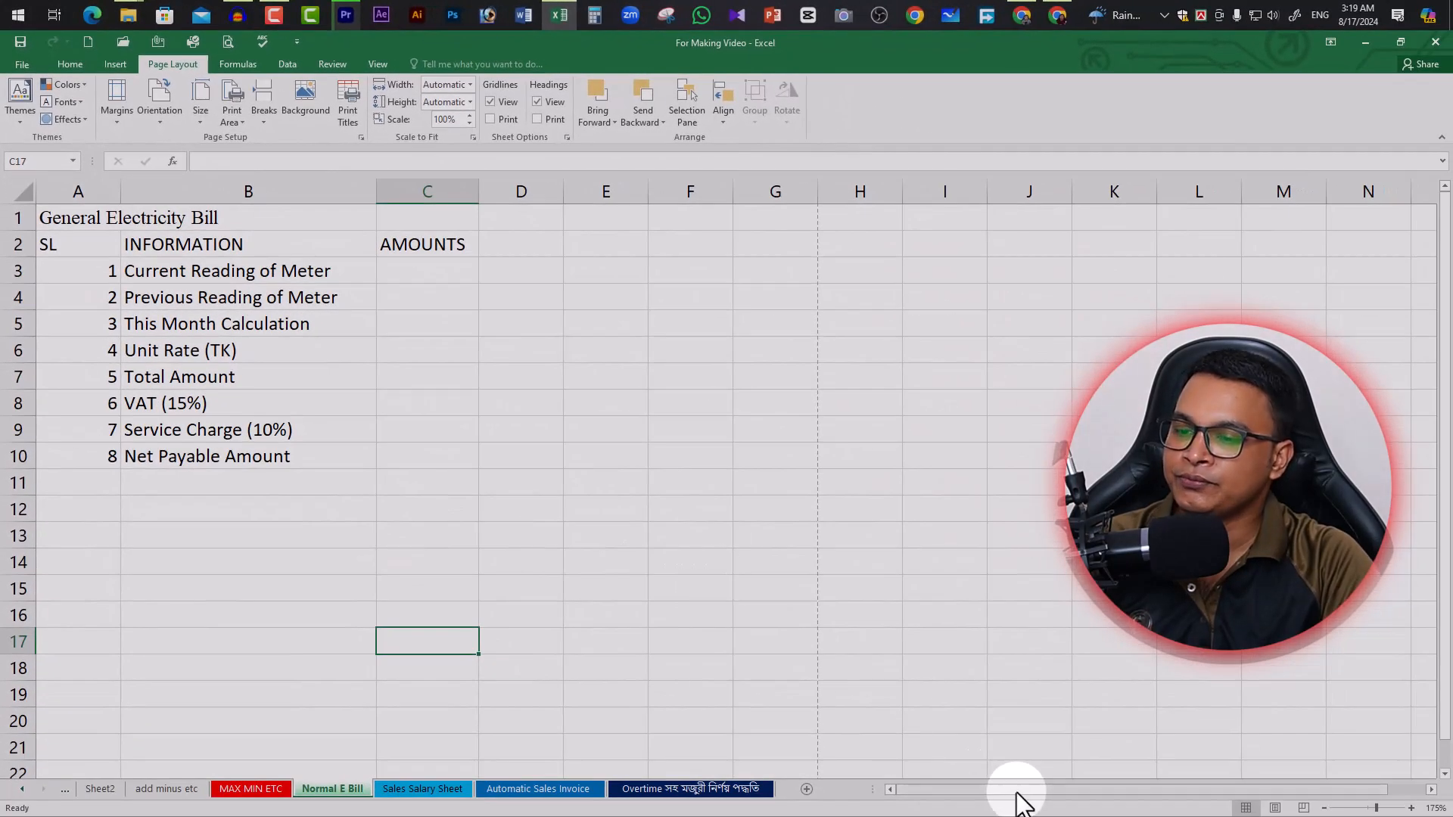
Widen the AMOUNTS column C to about 37.71 characters
left_click_drag(1018, 790, 871, 773)
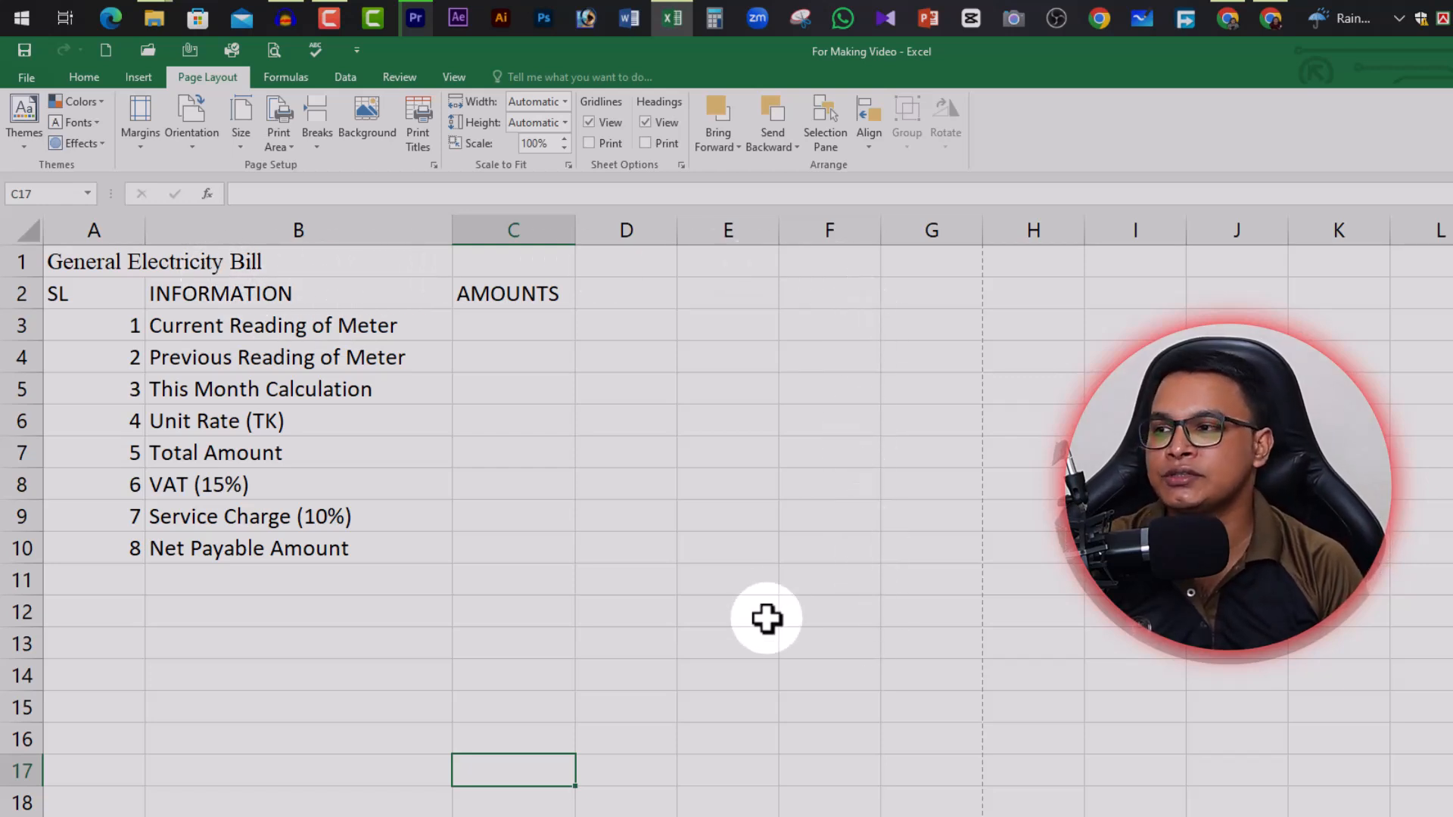
left_click(269, 261)
left_click_drag(114, 261, 908, 265)
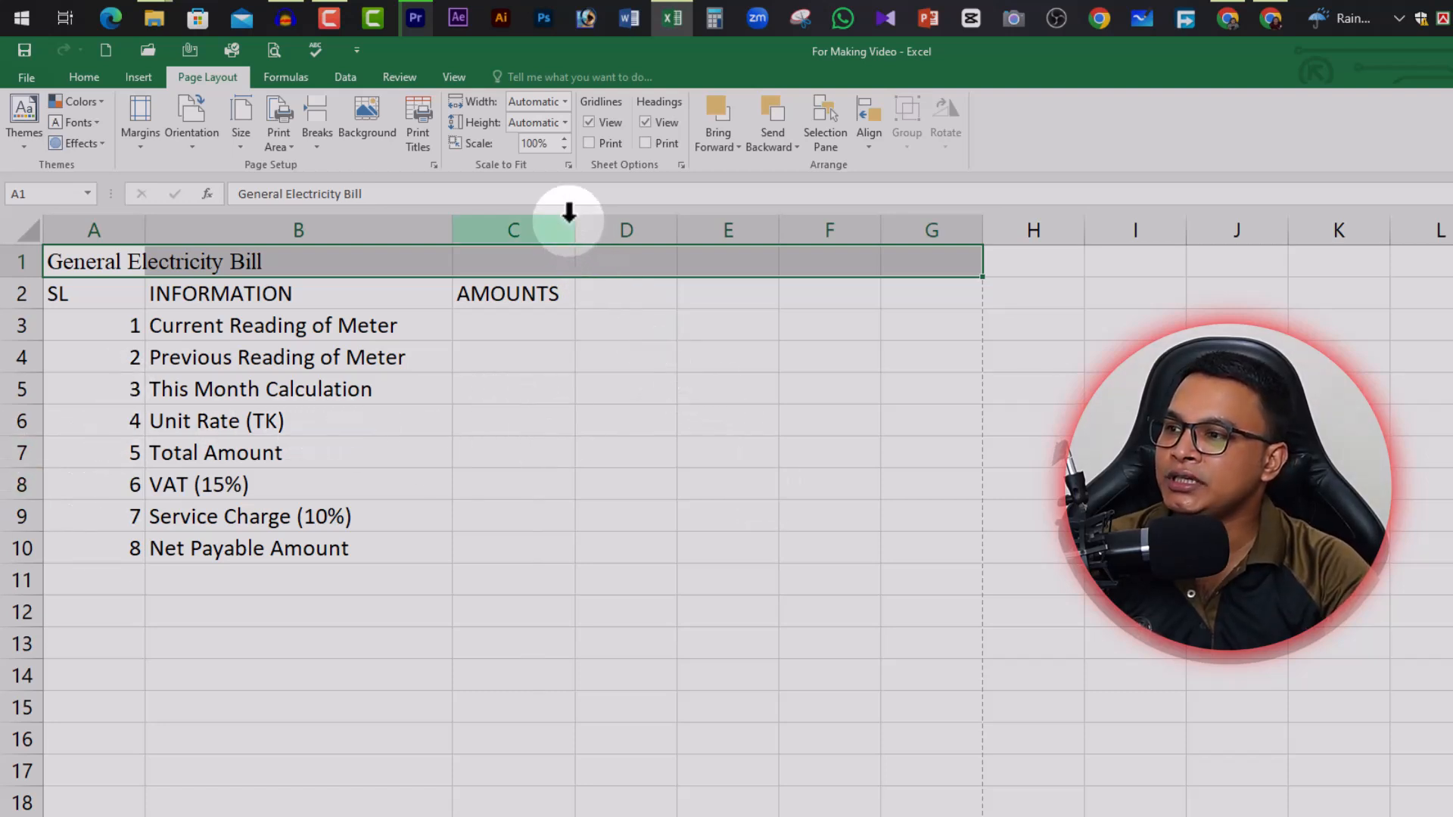
left_click_drag(574, 229, 871, 231)
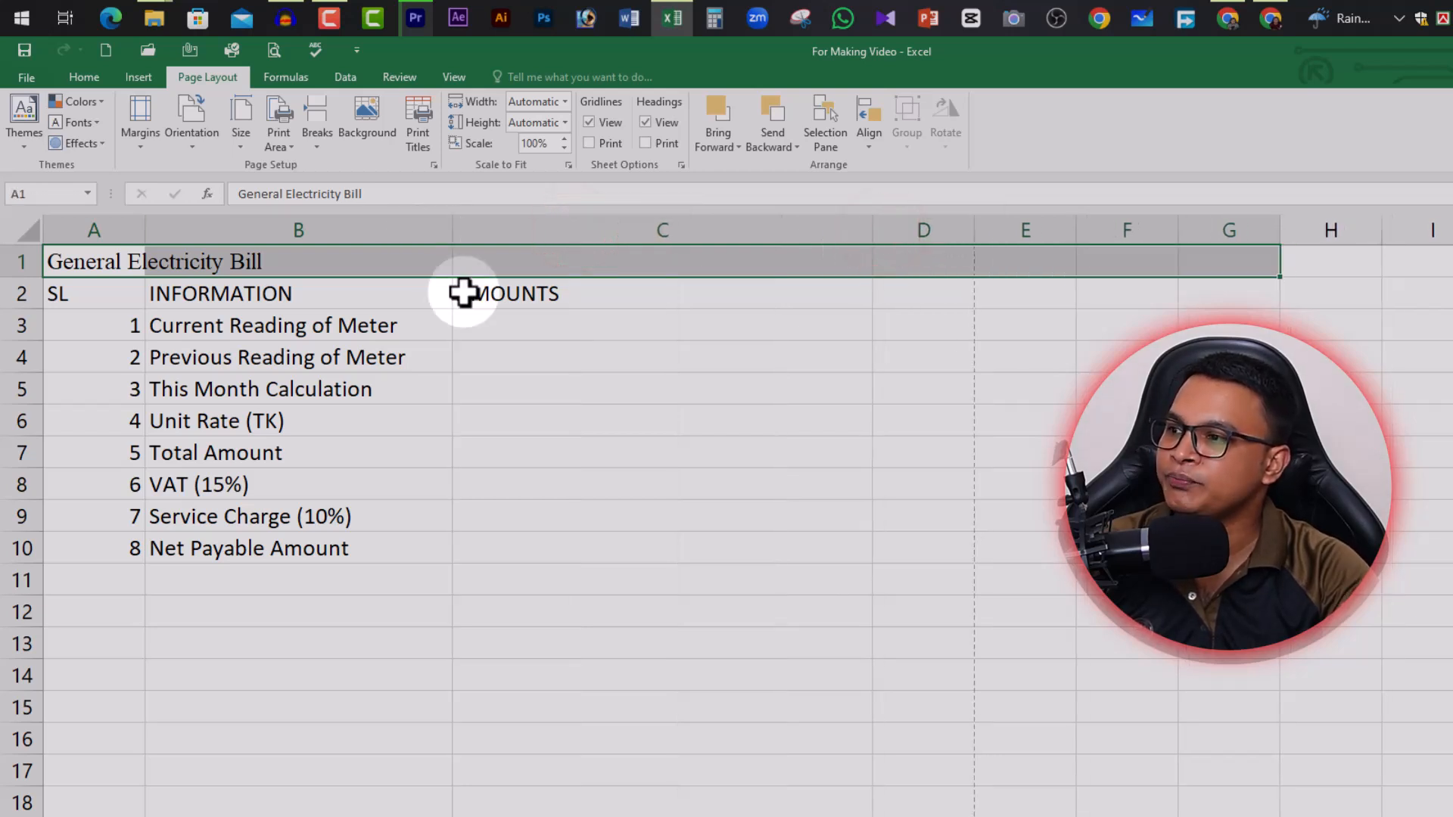
left_click(543, 322)
Merge and center A1:C1 so the bill title spans the table
left_click_drag(110, 260, 656, 250)
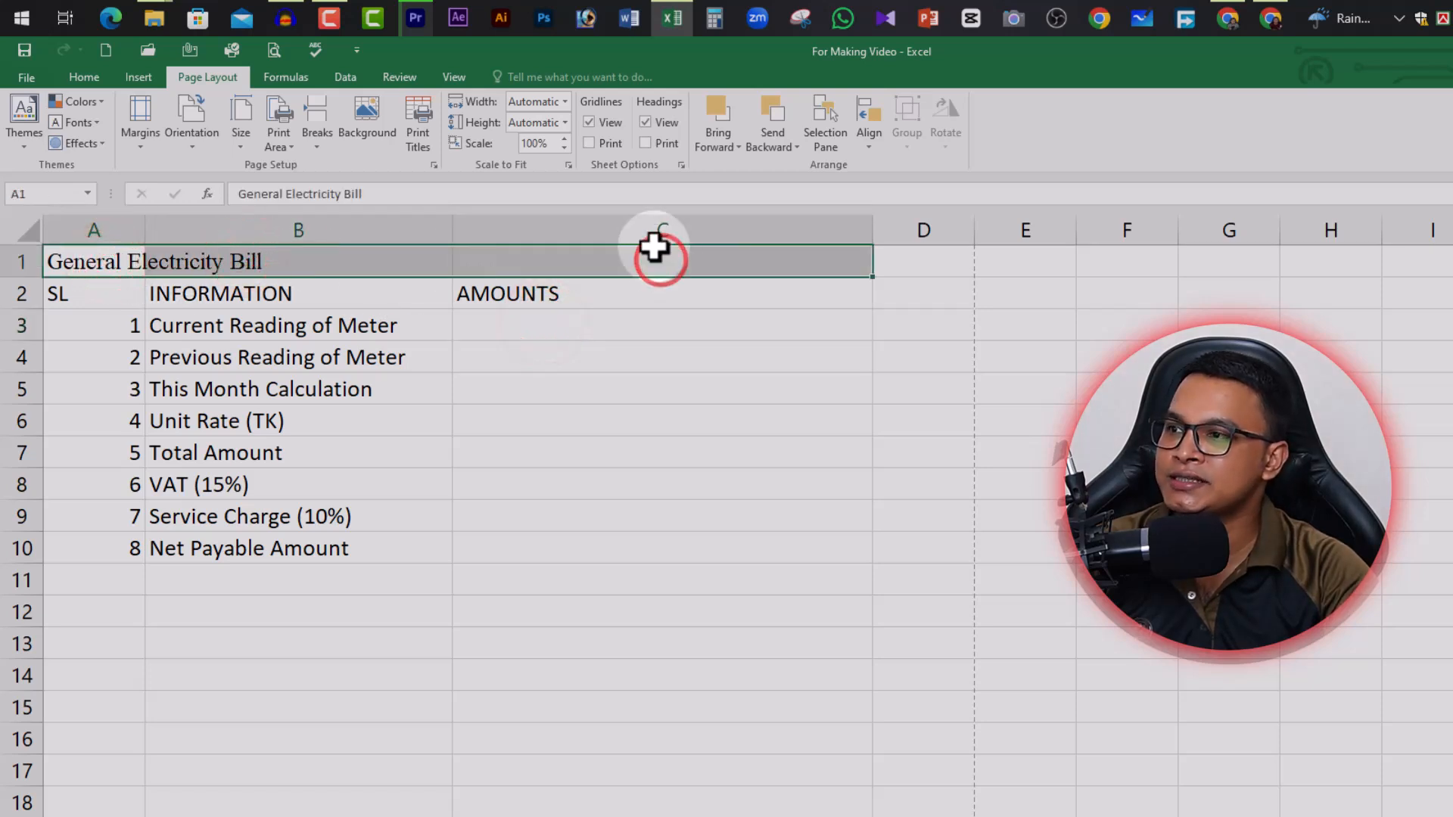
left_click(84, 77)
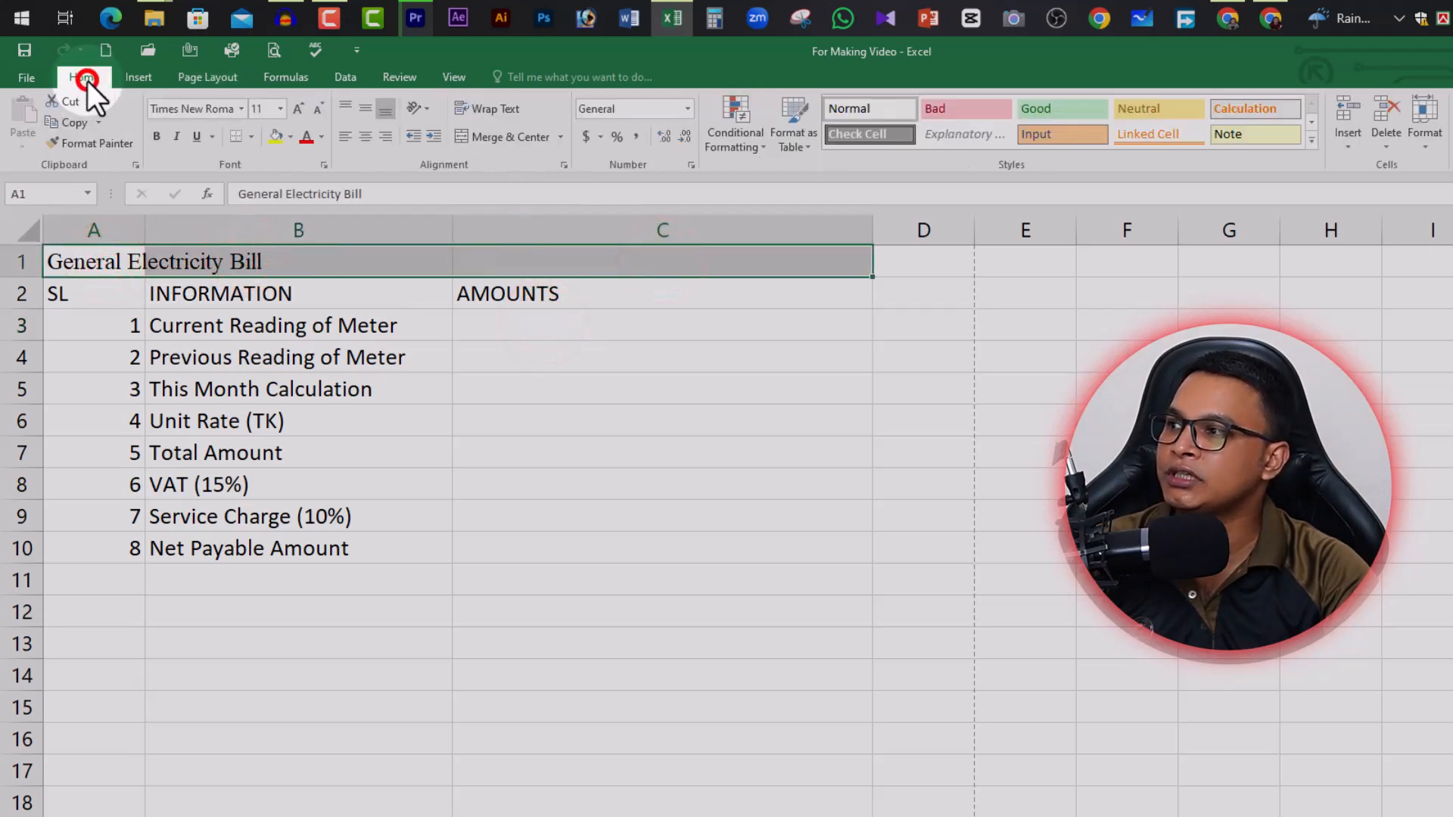
left_click(519, 138)
Drag row 1's border down to make the title row much taller
left_click(605, 366)
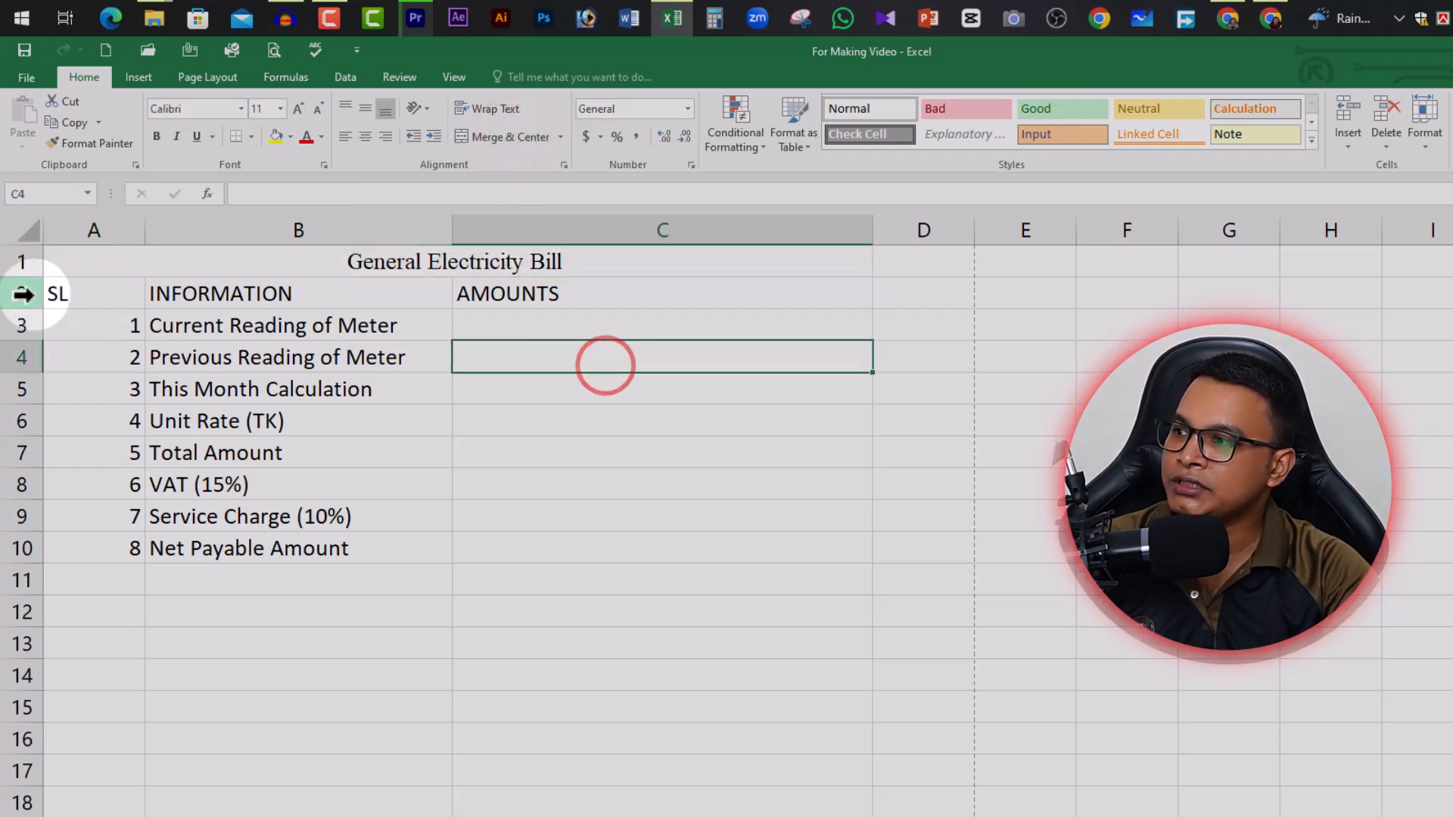
left_click(23, 263)
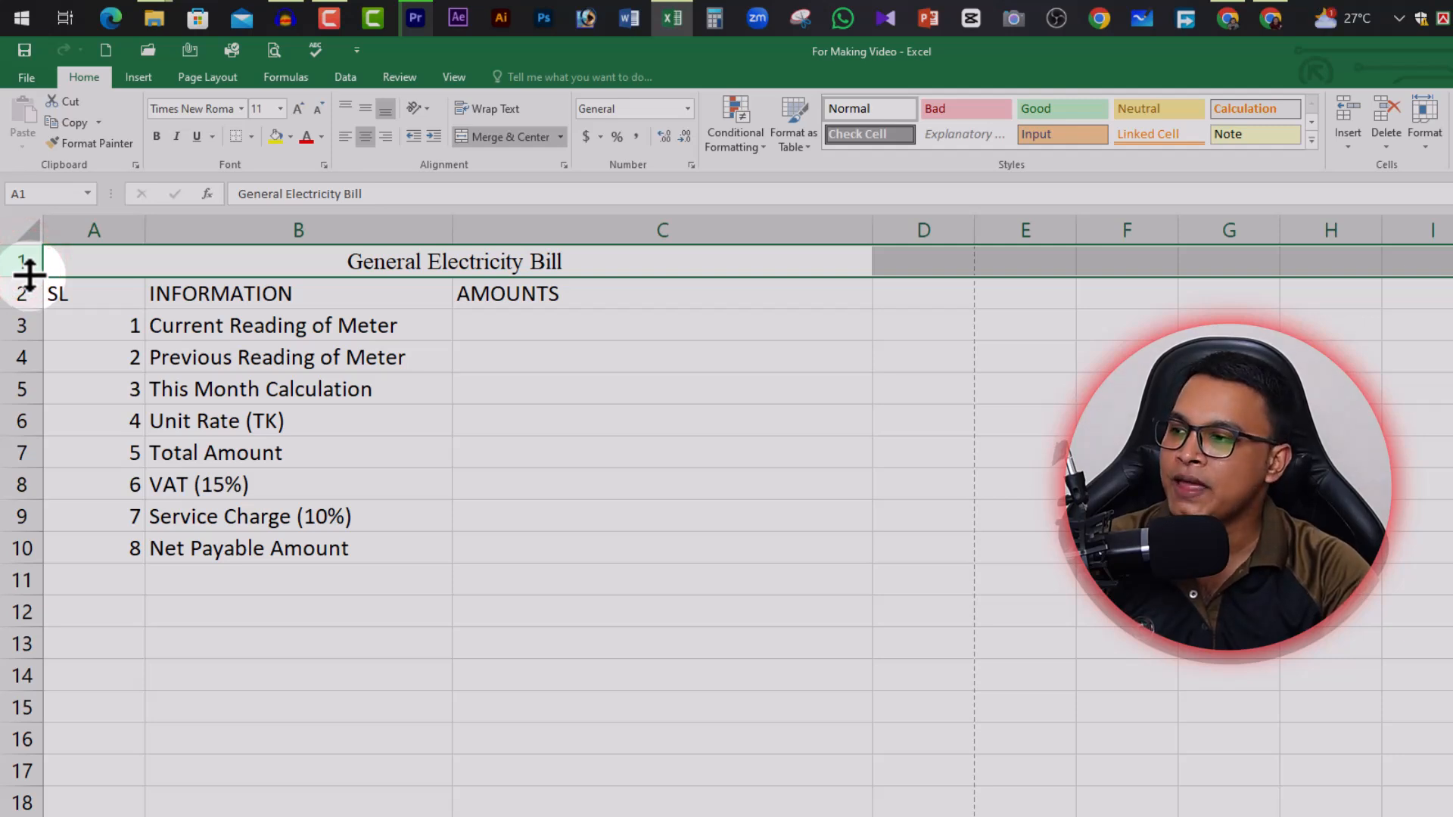
left_click_drag(29, 274, 33, 376)
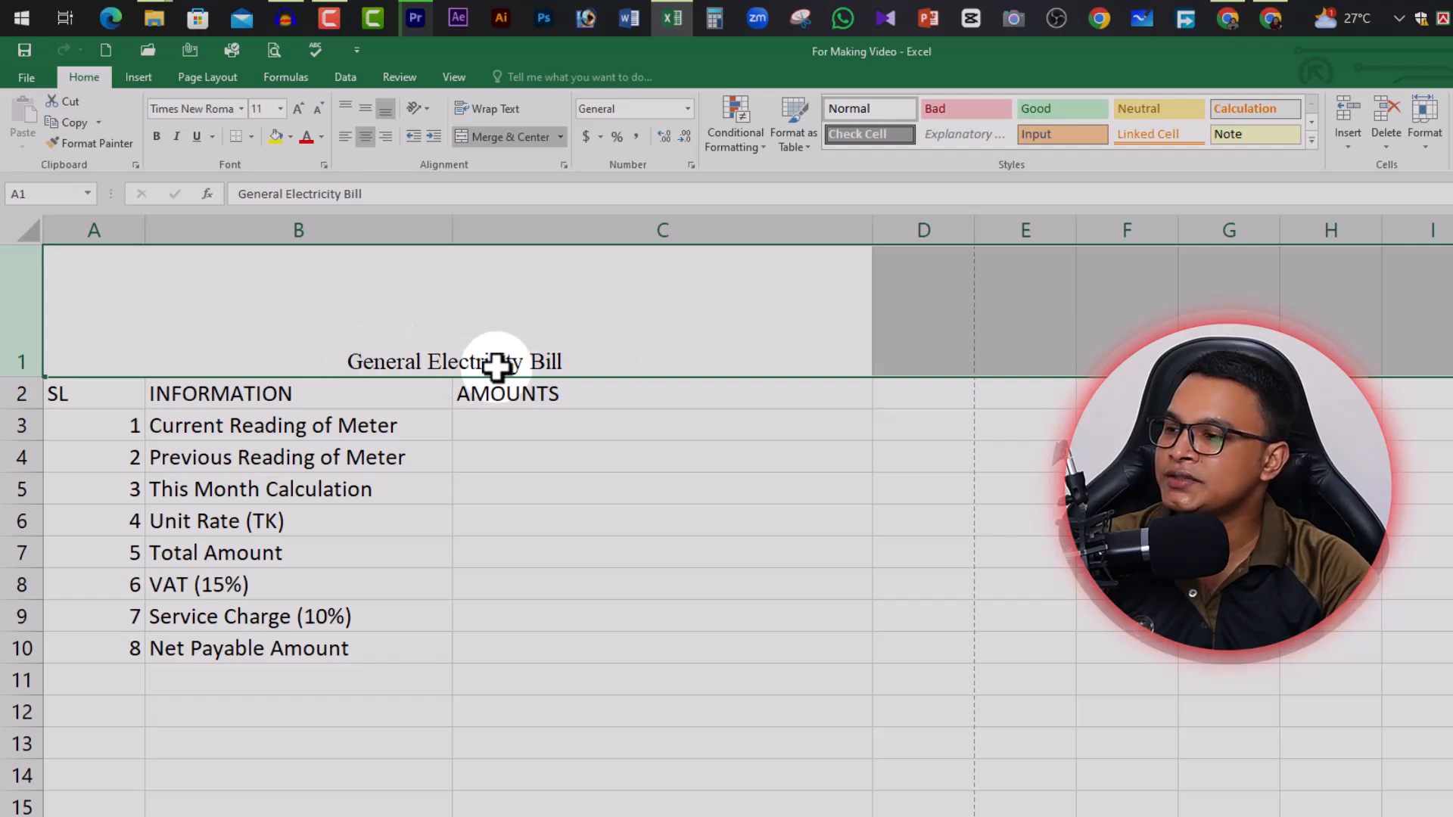
Add 'BPDB' and 'Uttara, Dhaka-1230' as separate lines above the title in A1
left_click(360, 361)
double_click(364, 357)
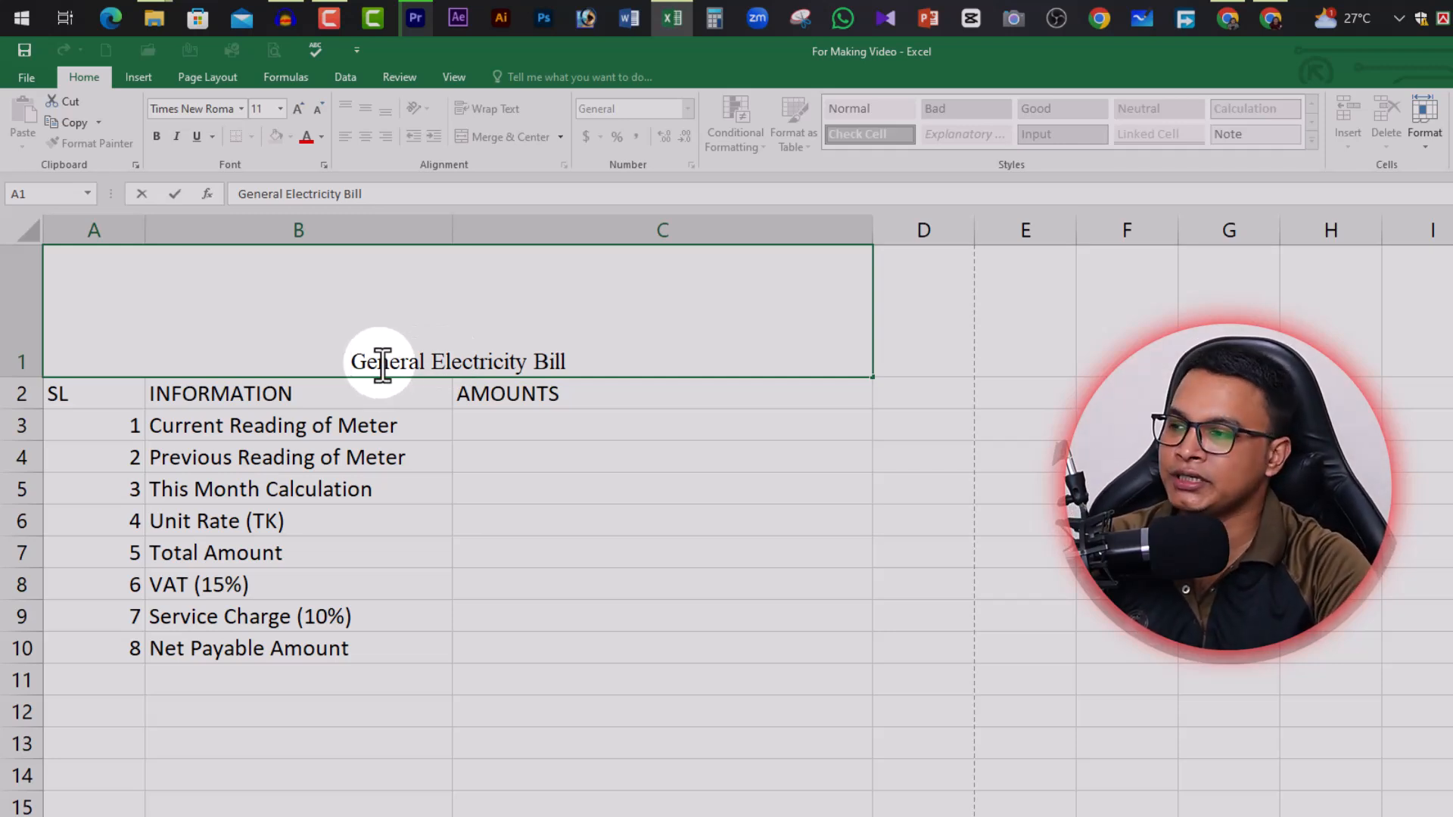
key("alt+Return")
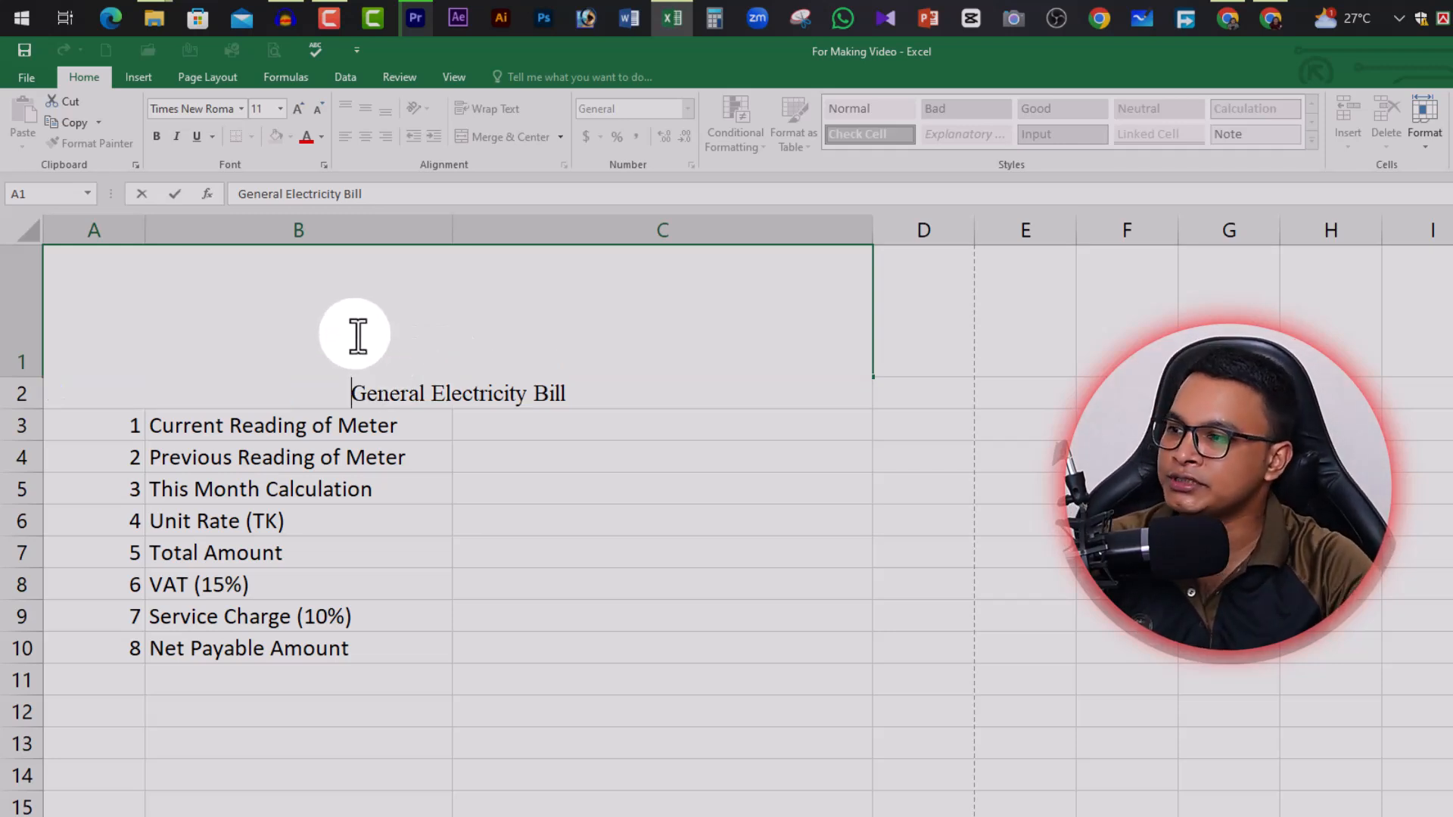
left_click(379, 366)
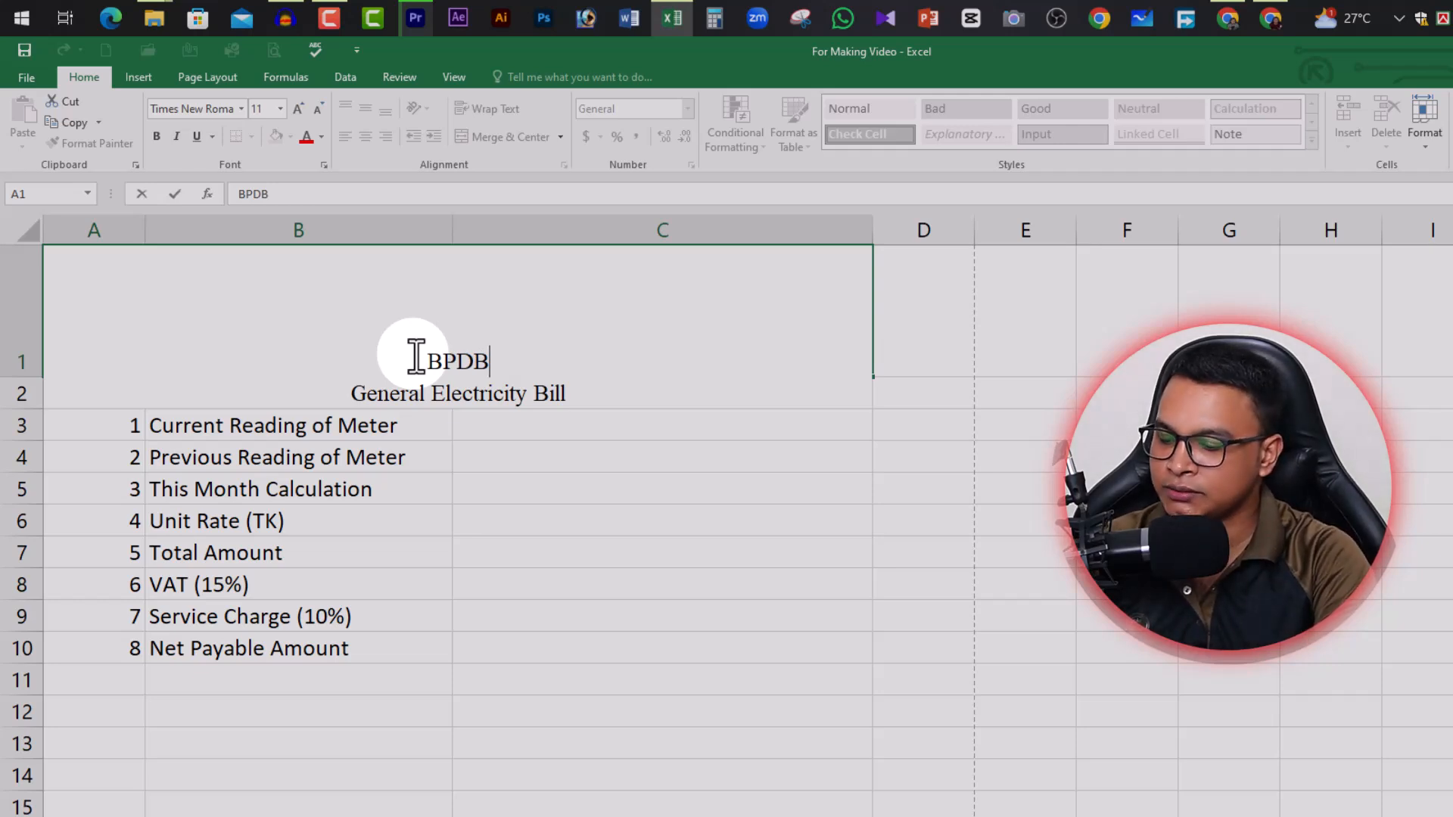
type("BPDB")
key("alt+Return")
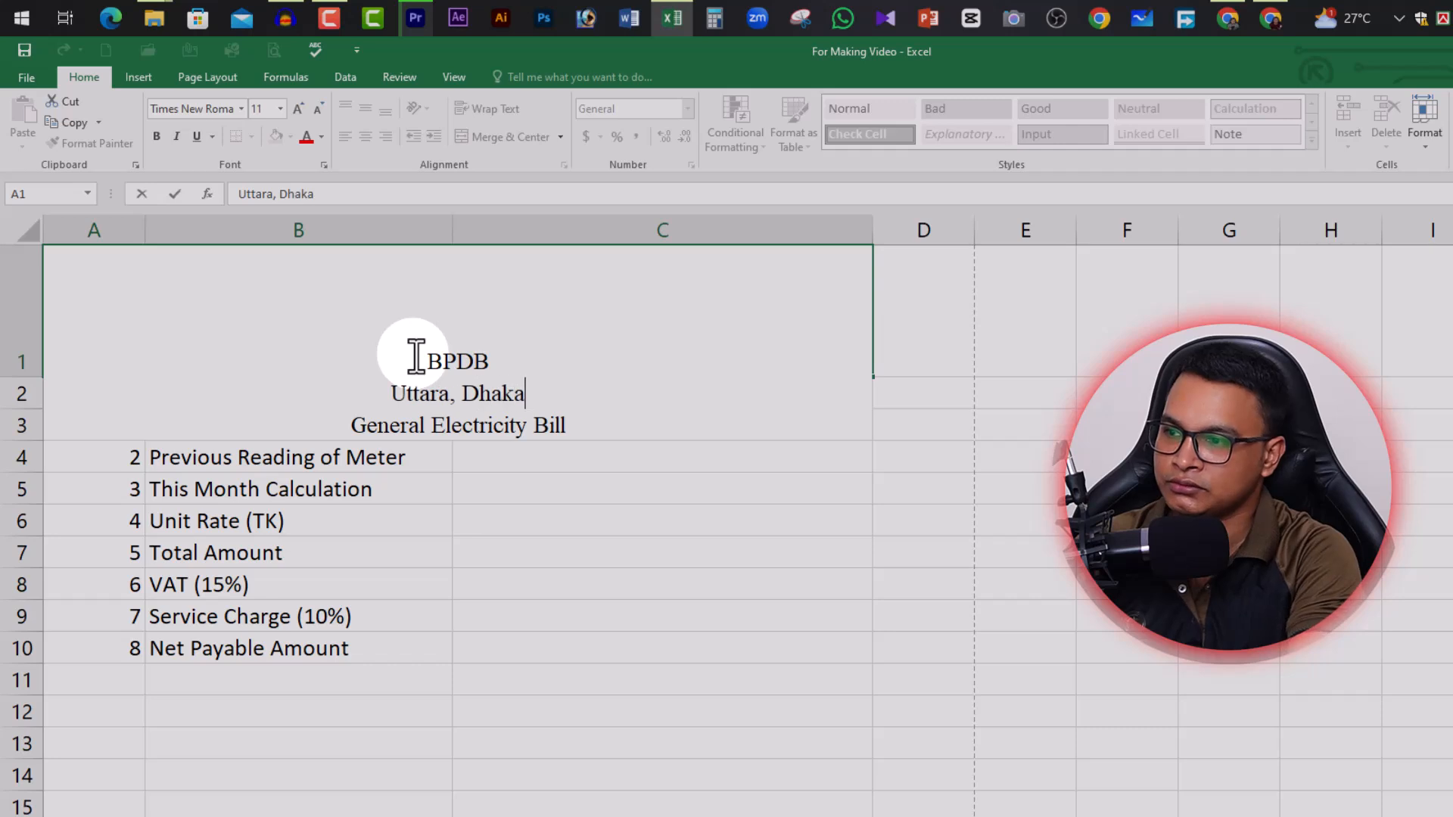
type("Uttara, Dhaka-120")
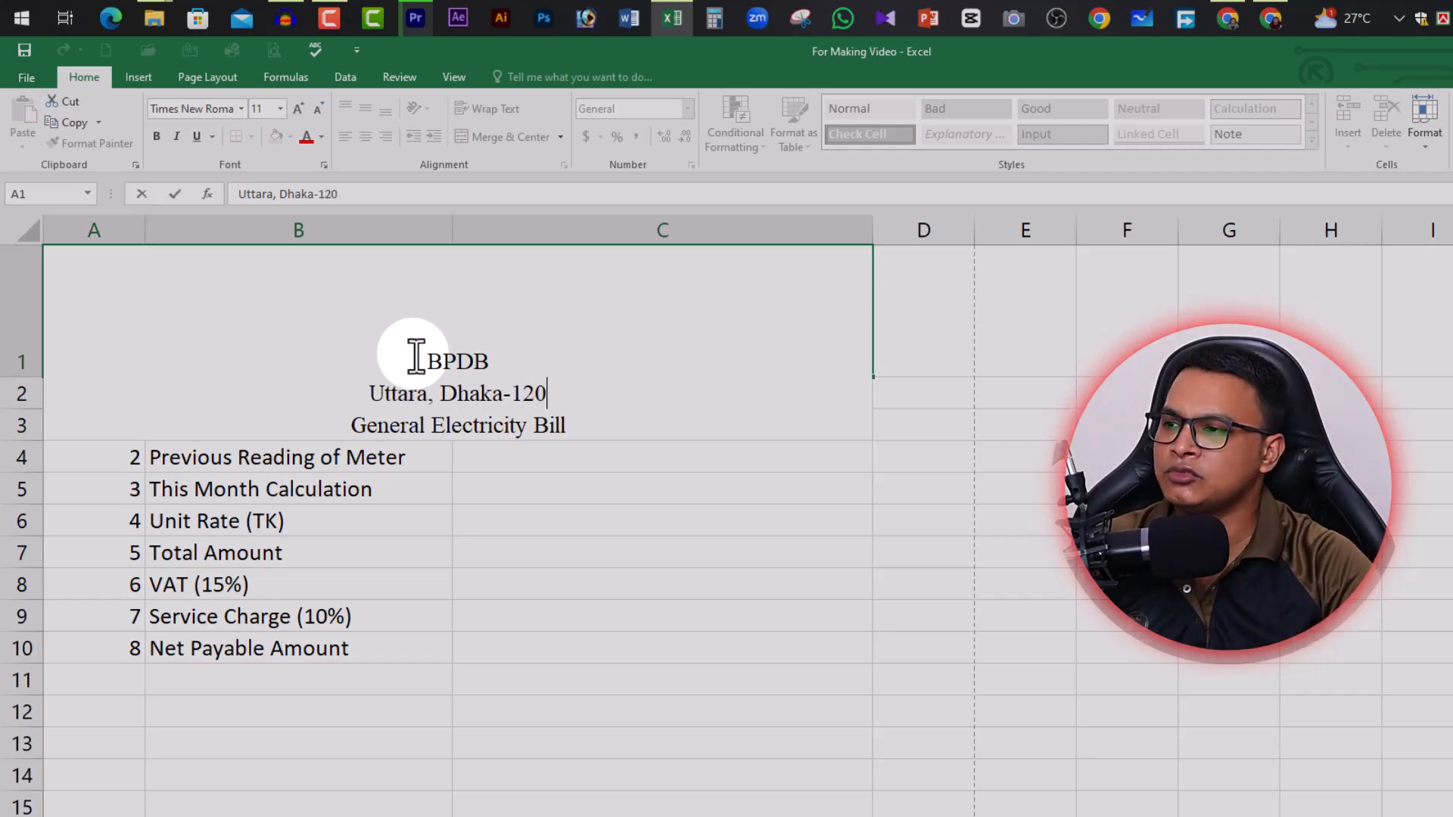
key("BackSpace")
type("30")
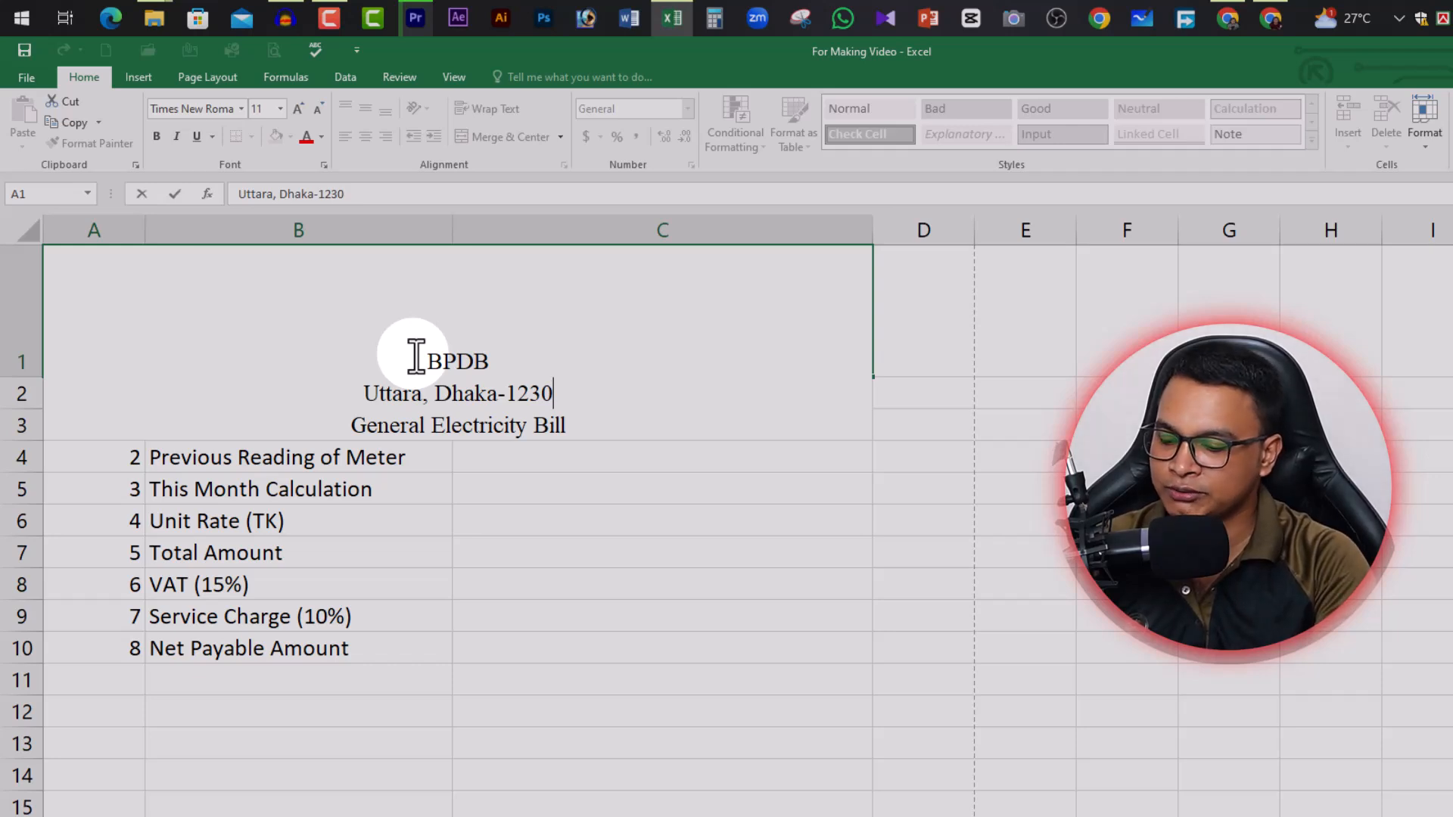
key("alt+Return")
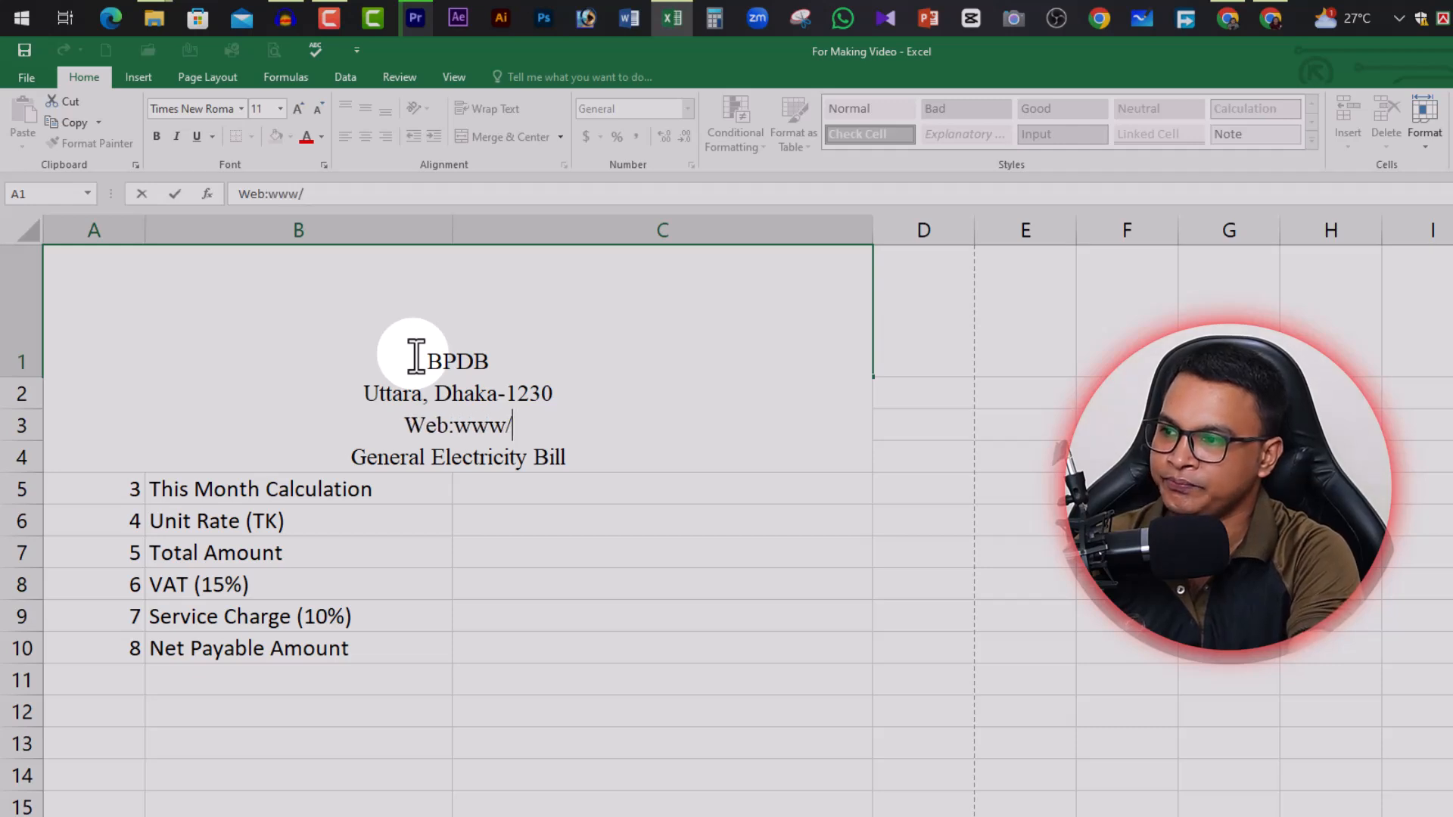
type("Web:www.bpdb")
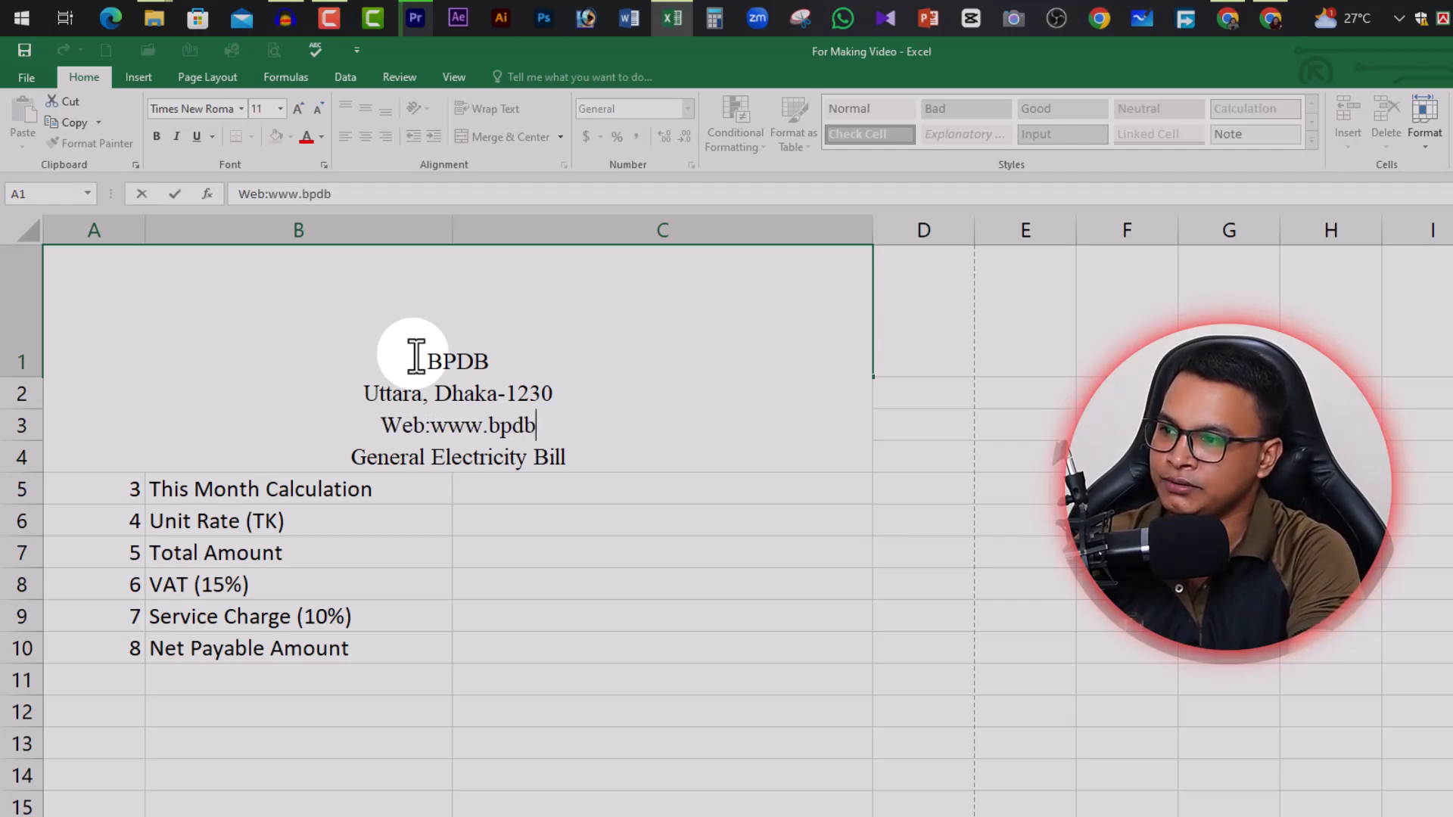
type(".gov.bd,")
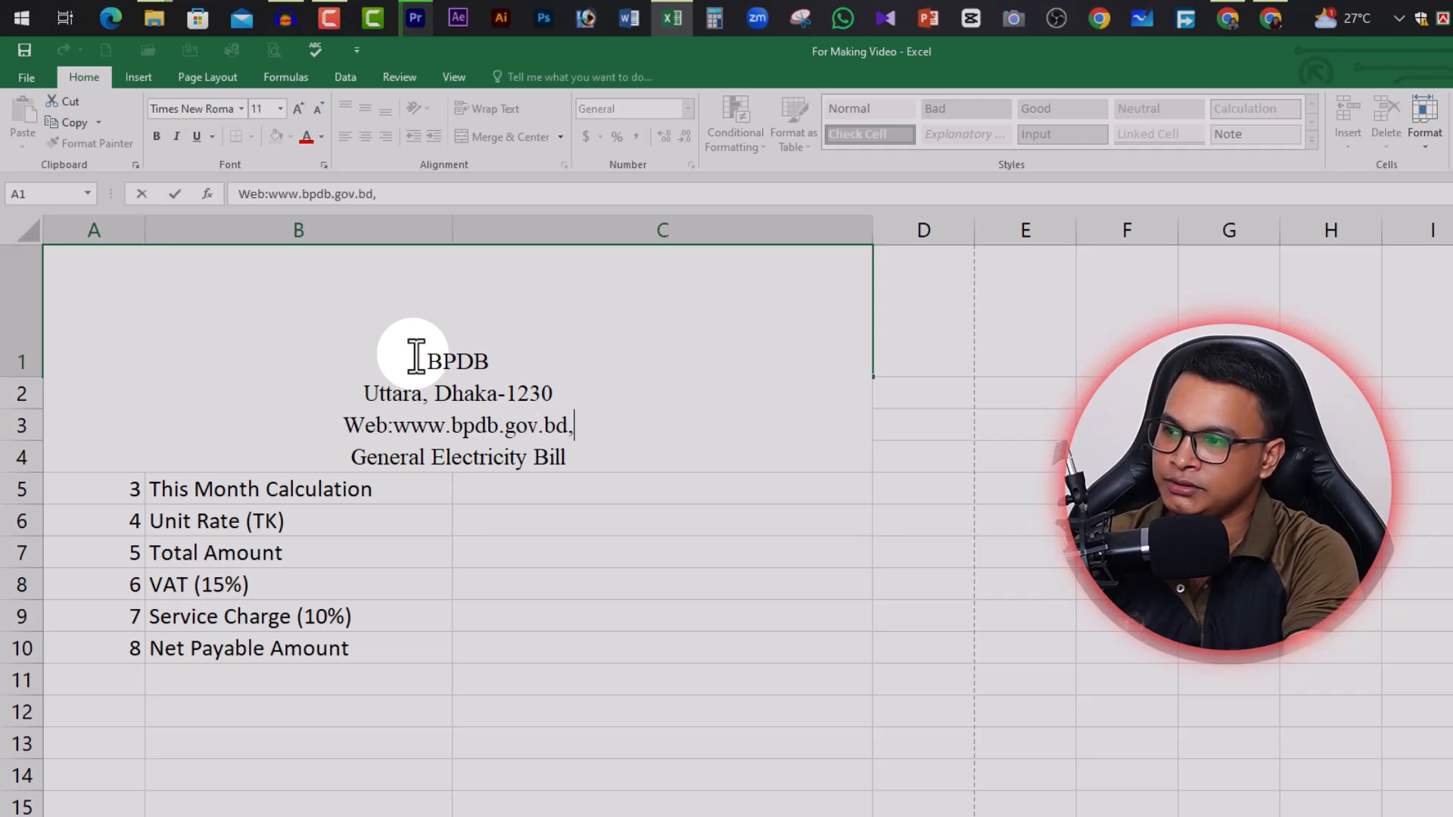
type(" email: ")
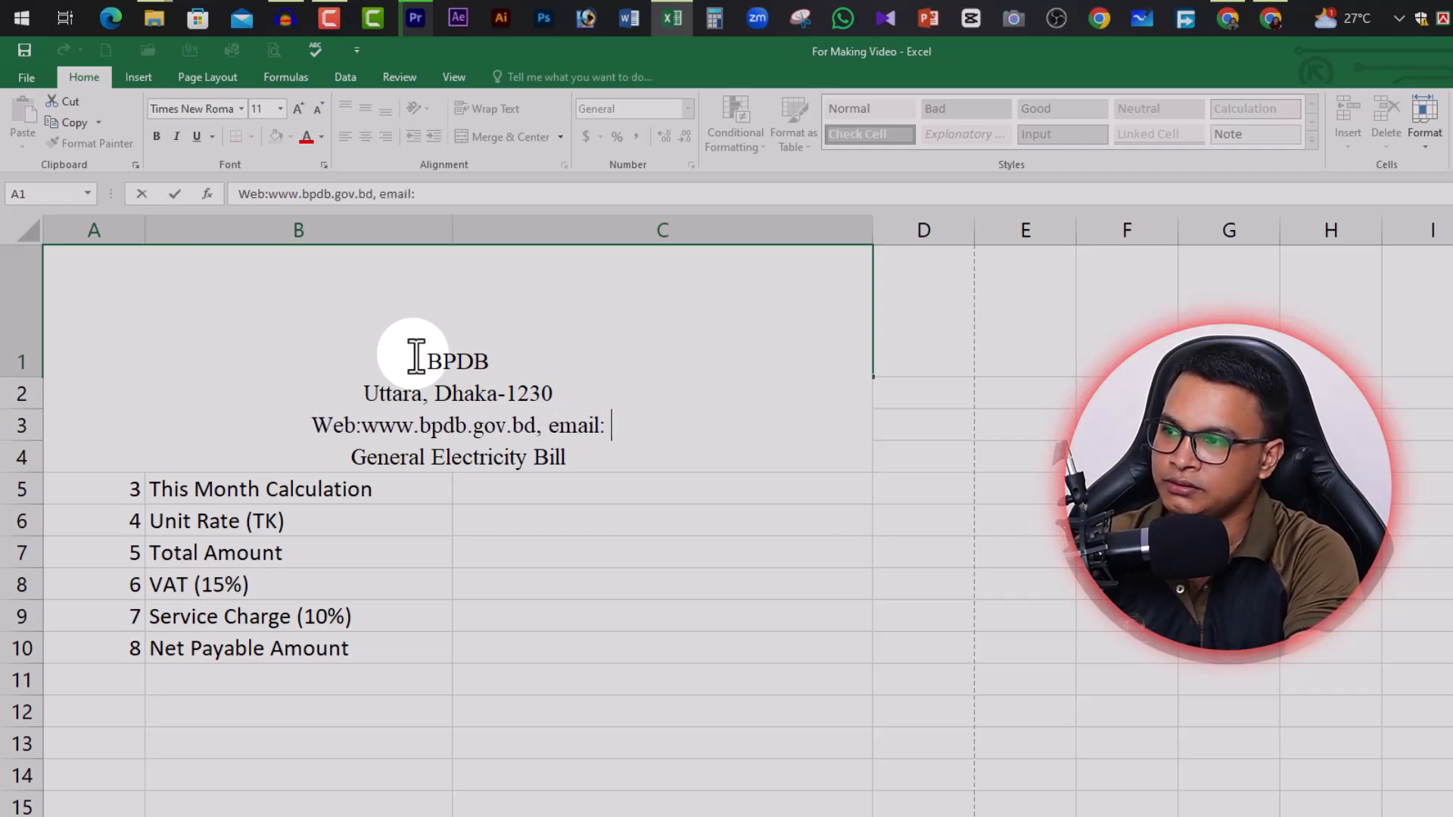
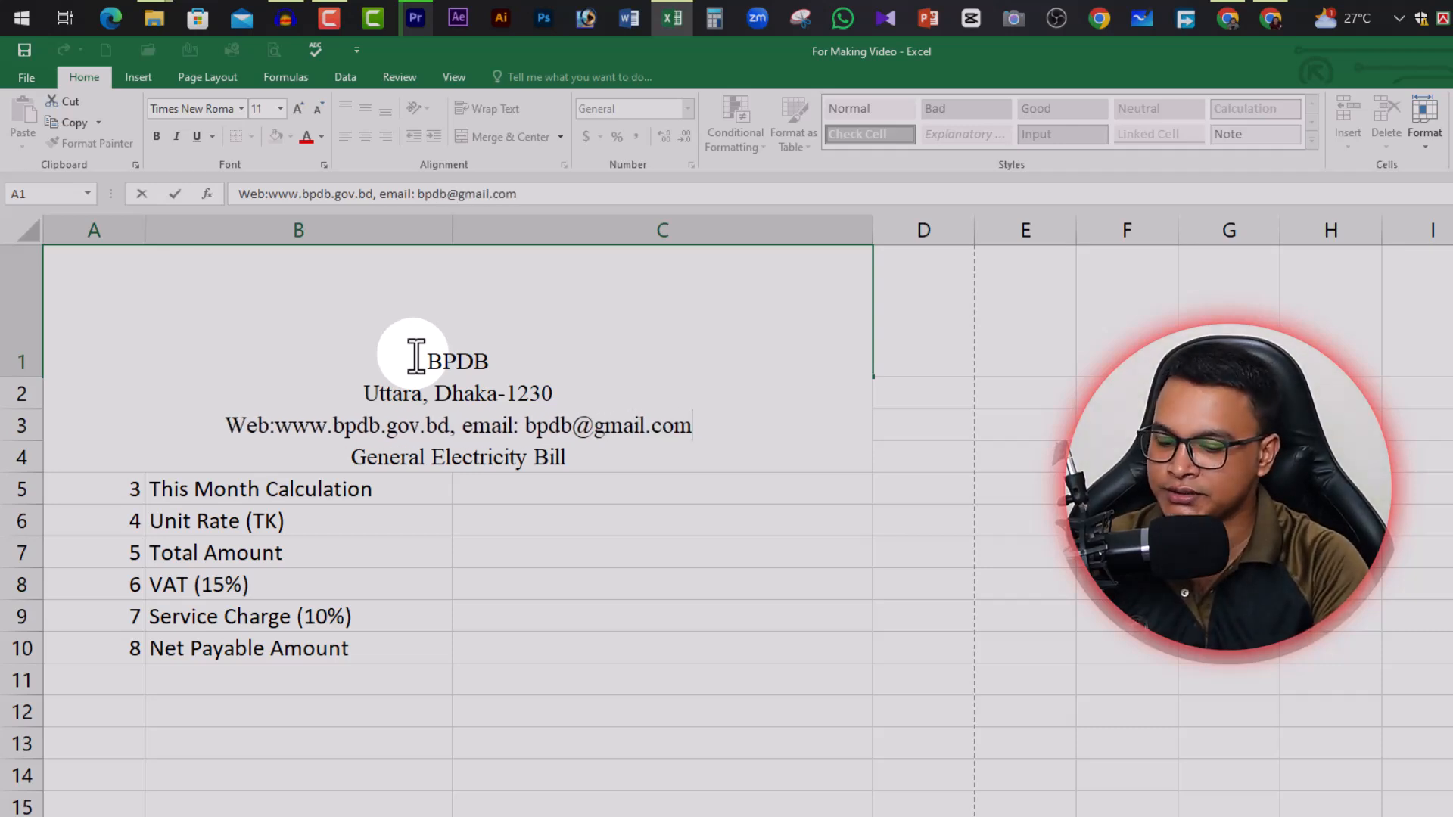
key("alt+Return")
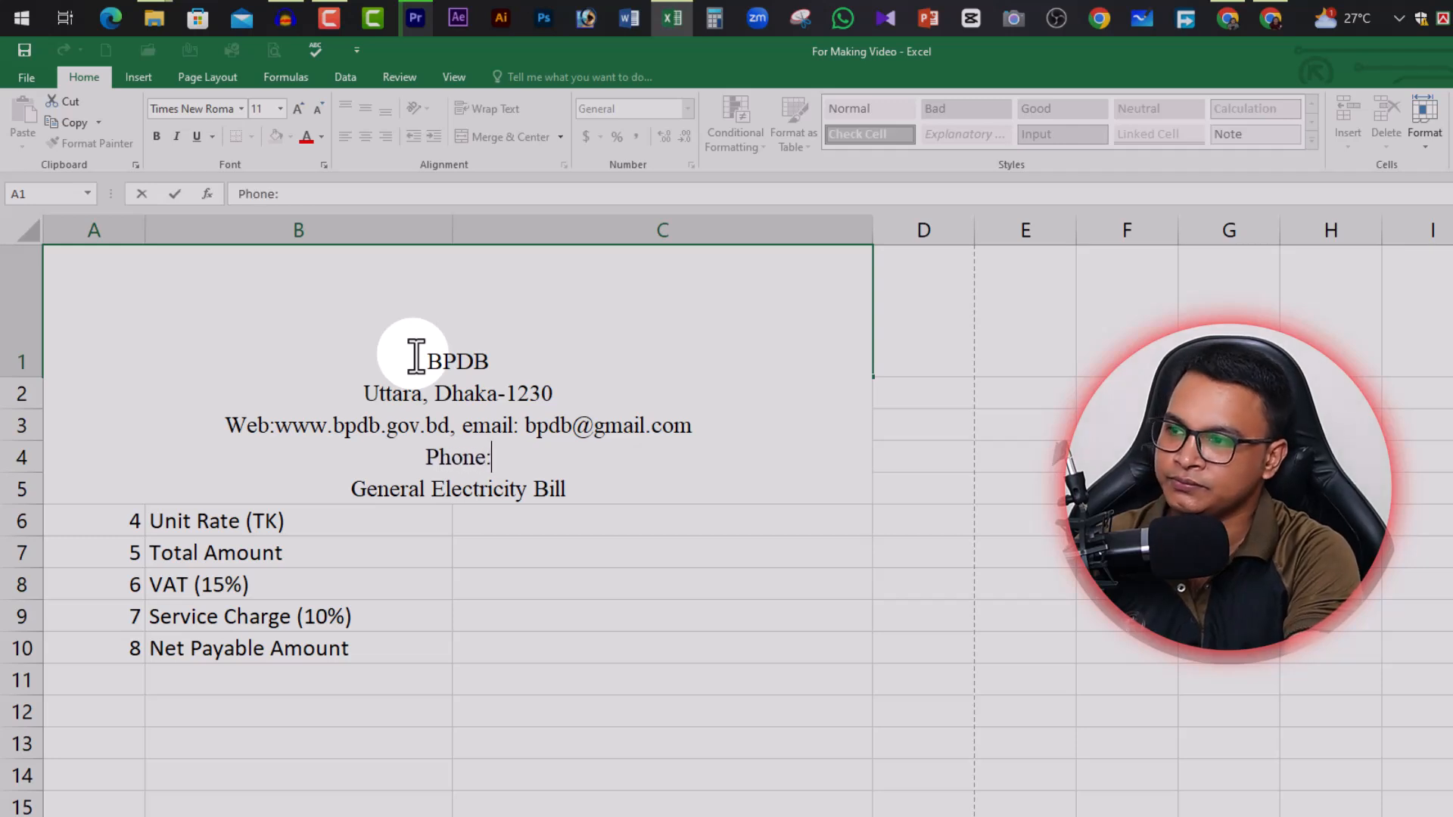
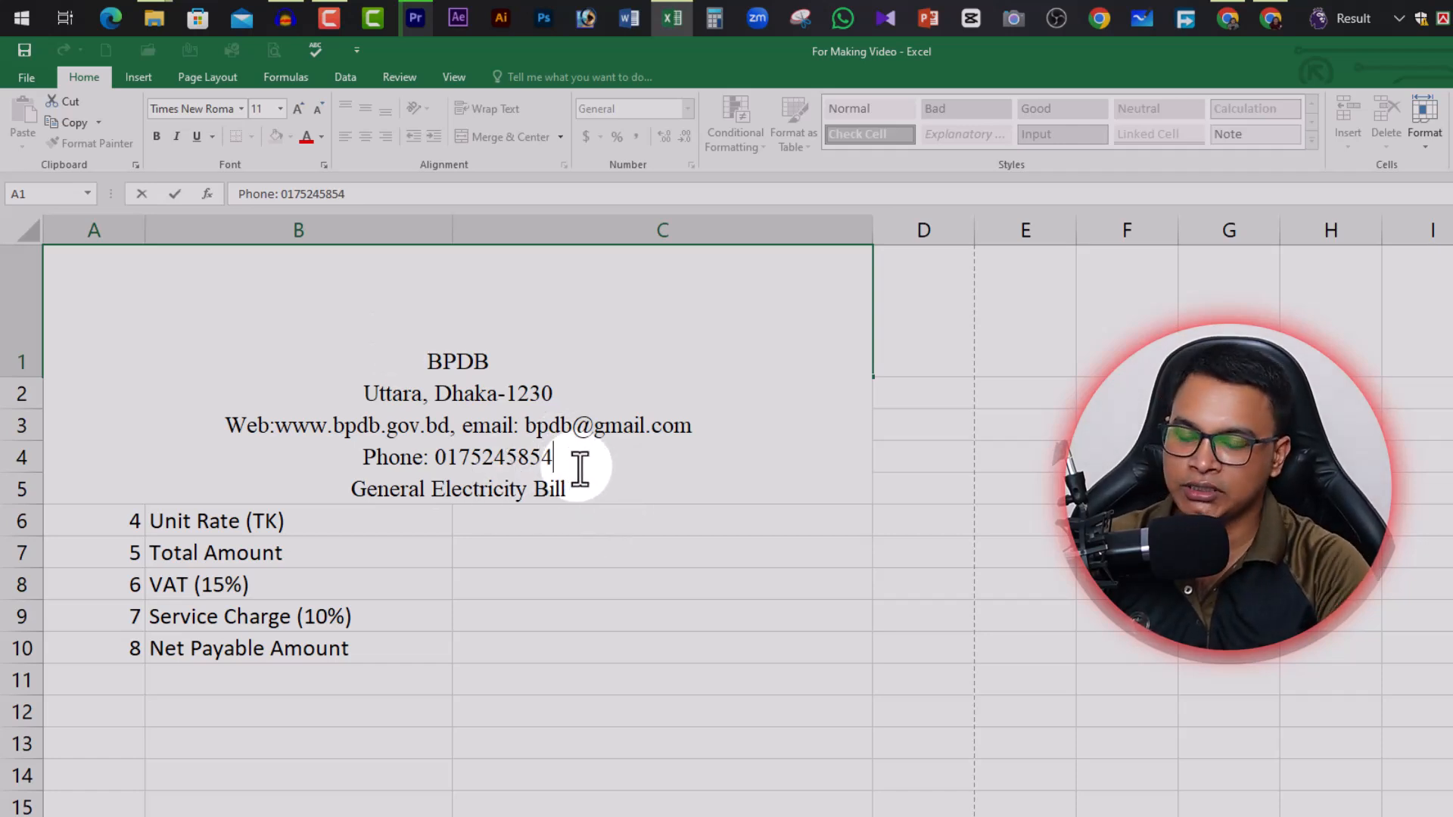
key("alt")
key("alt+Return")
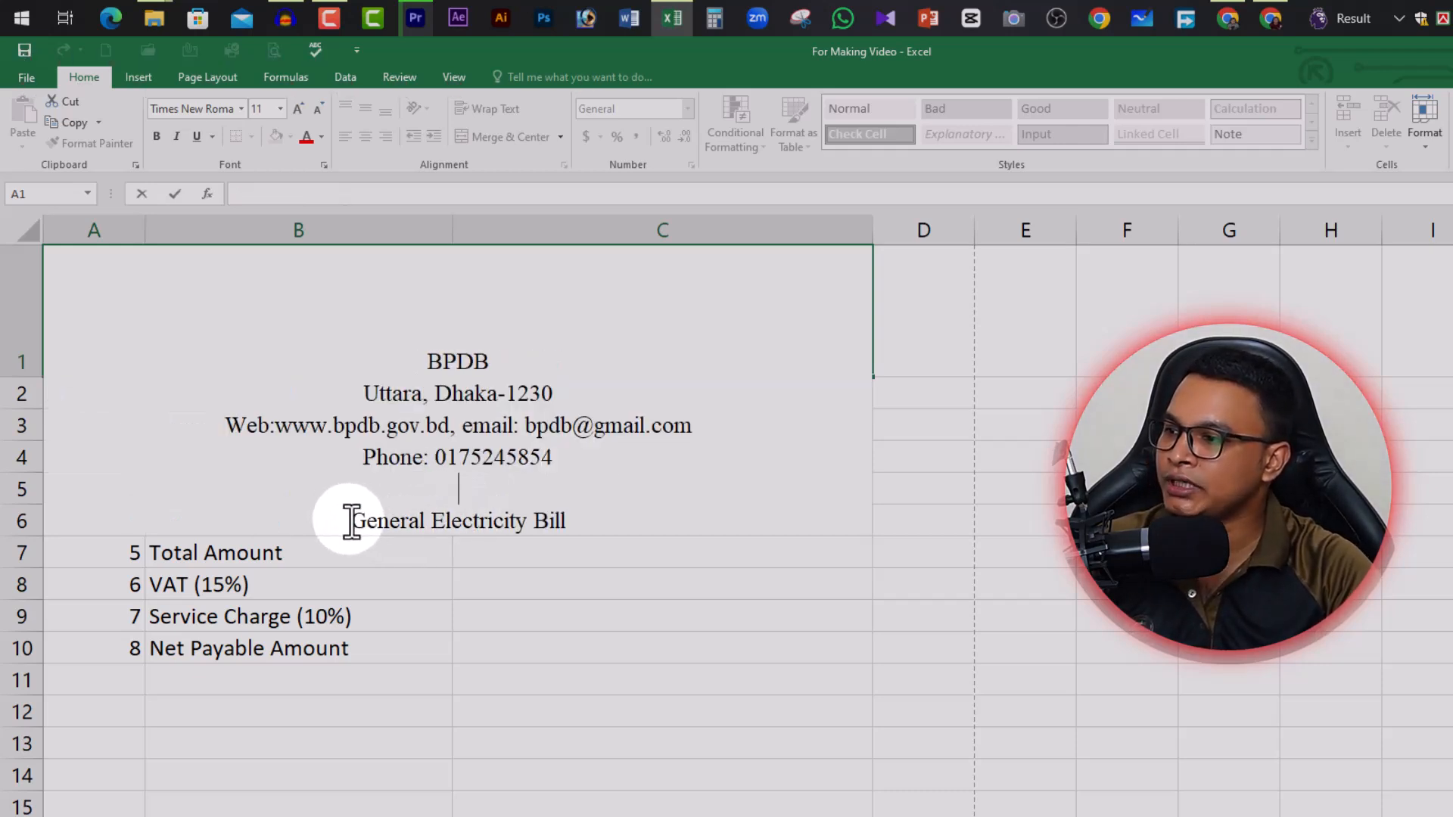
Select the 'General Electricity Bill' text in A1 and set its font size to 14
left_click_drag(350, 520, 572, 520)
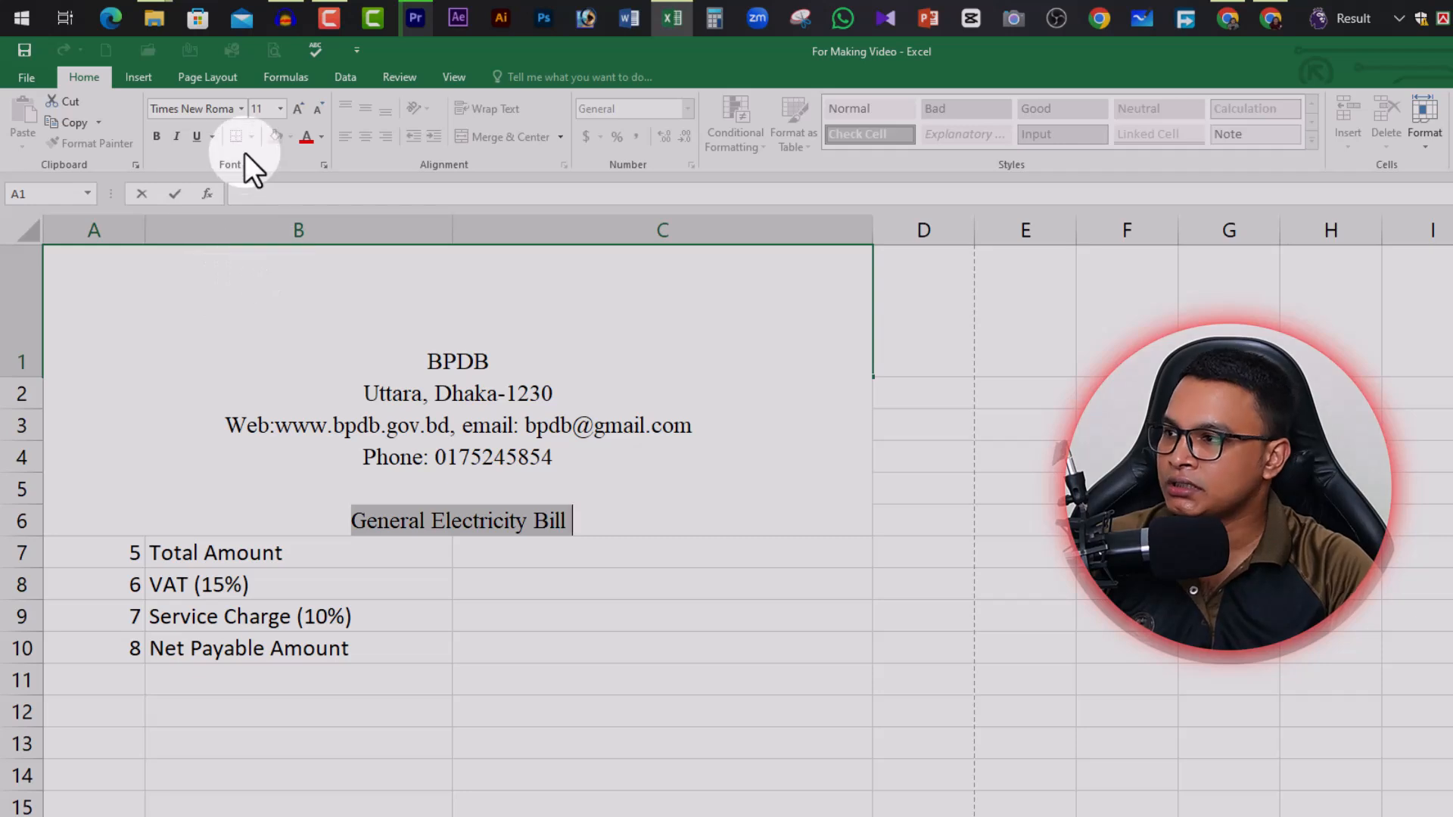
left_click(274, 109)
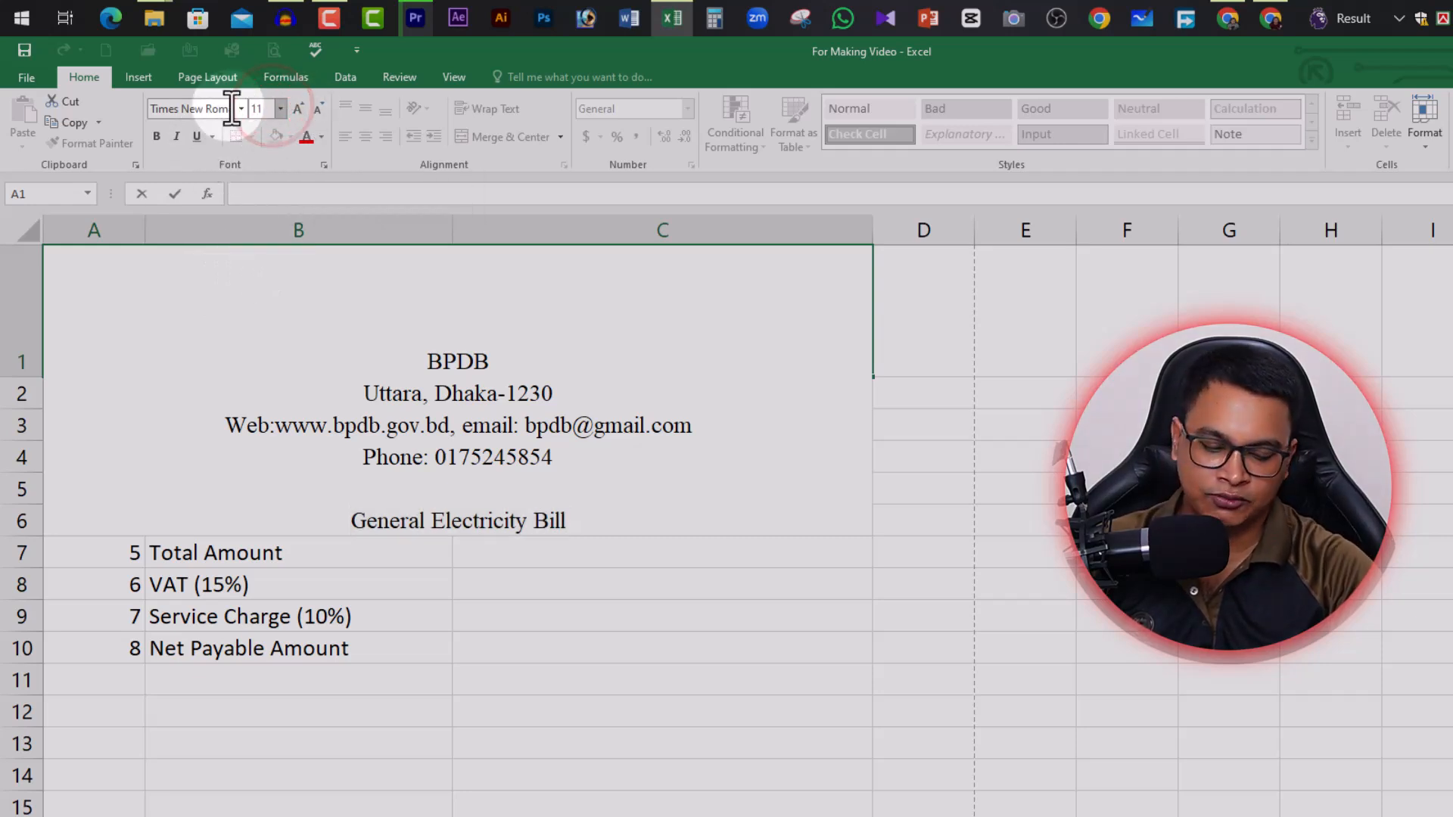
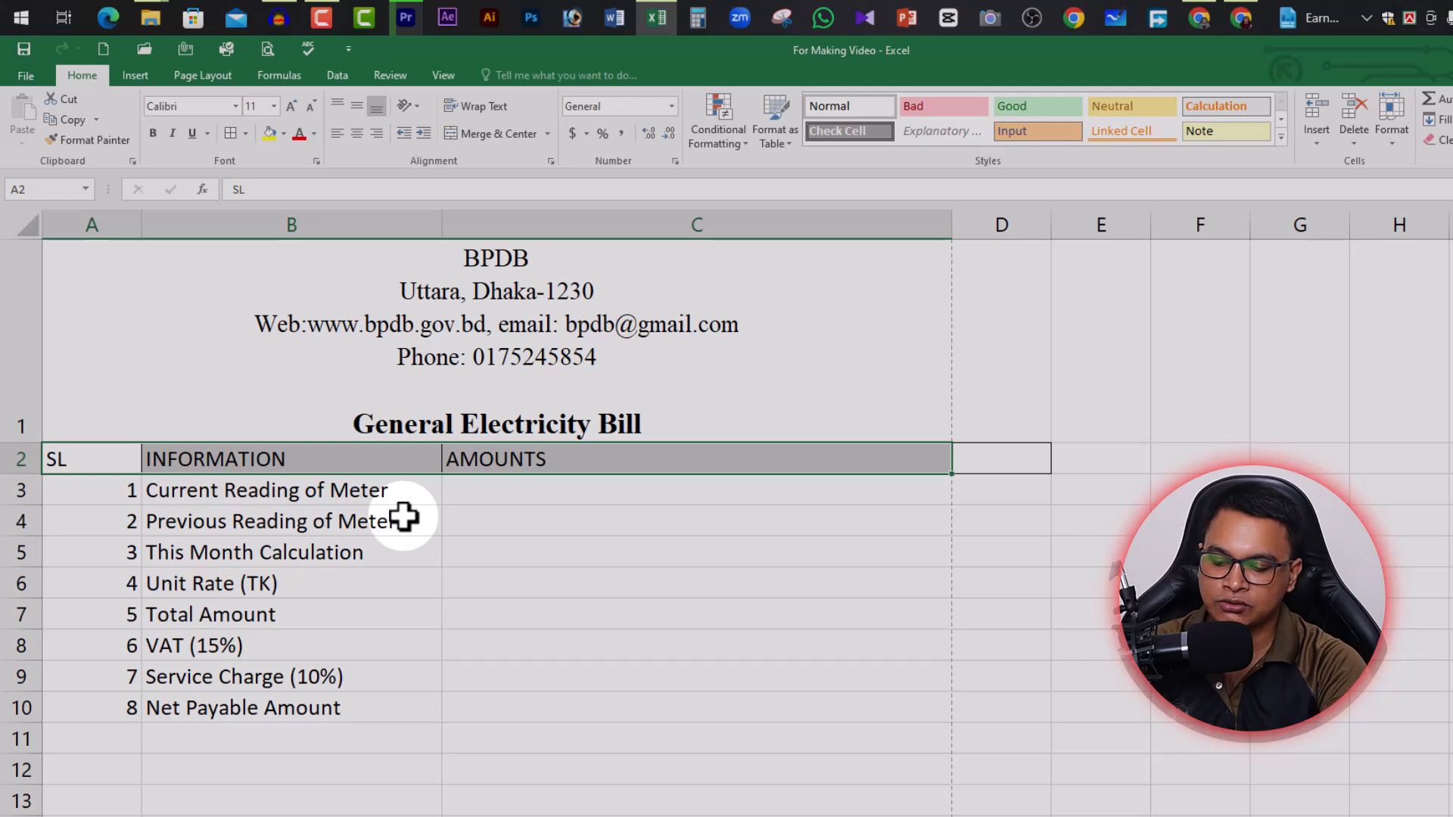
Open the print preview to check how the bill's header, headings and eight items fit the page
key("ctrl+p")
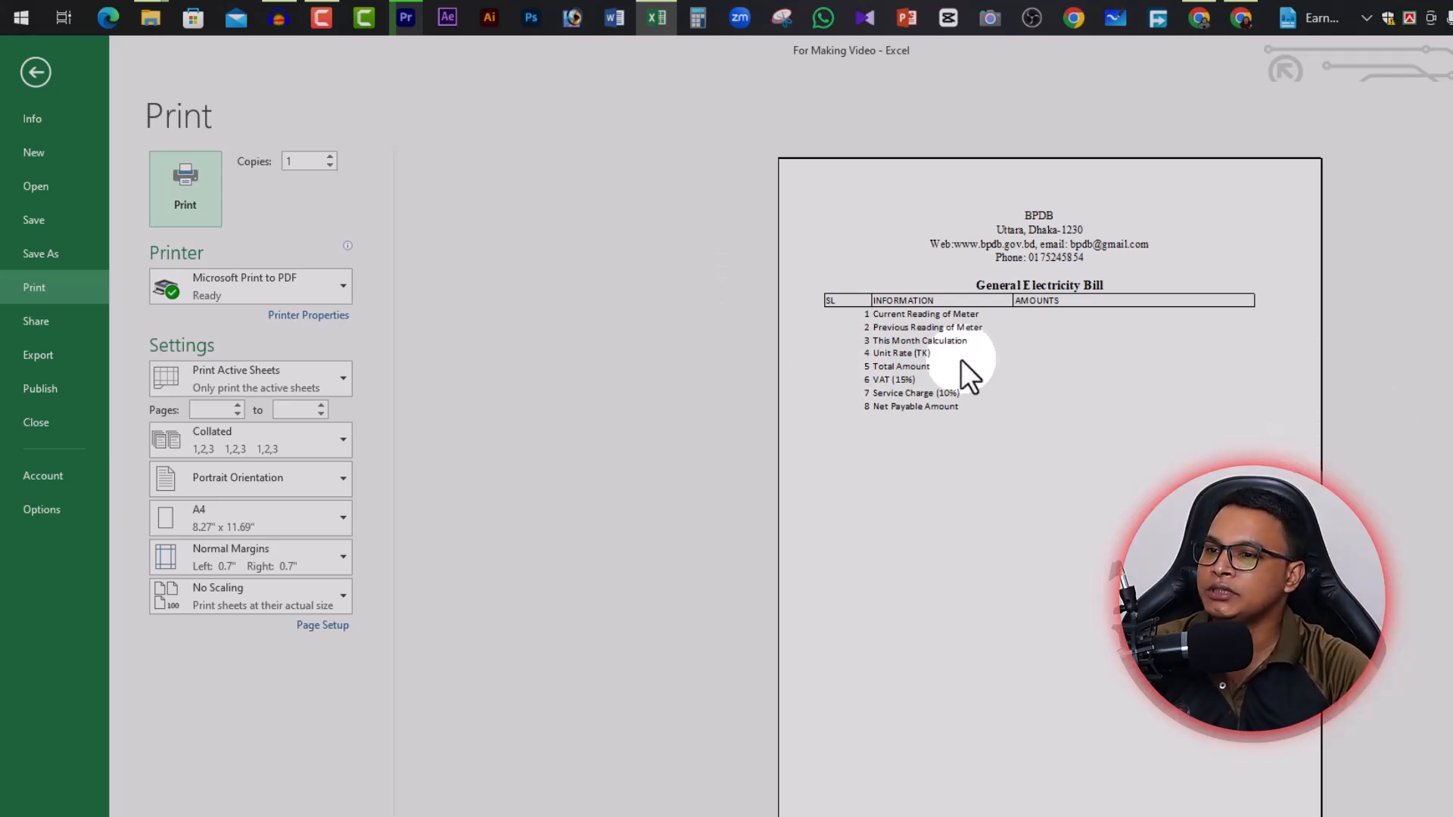
Return to the worksheet and widen the AMOUNTS column C to about 48.43
left_click(36, 72)
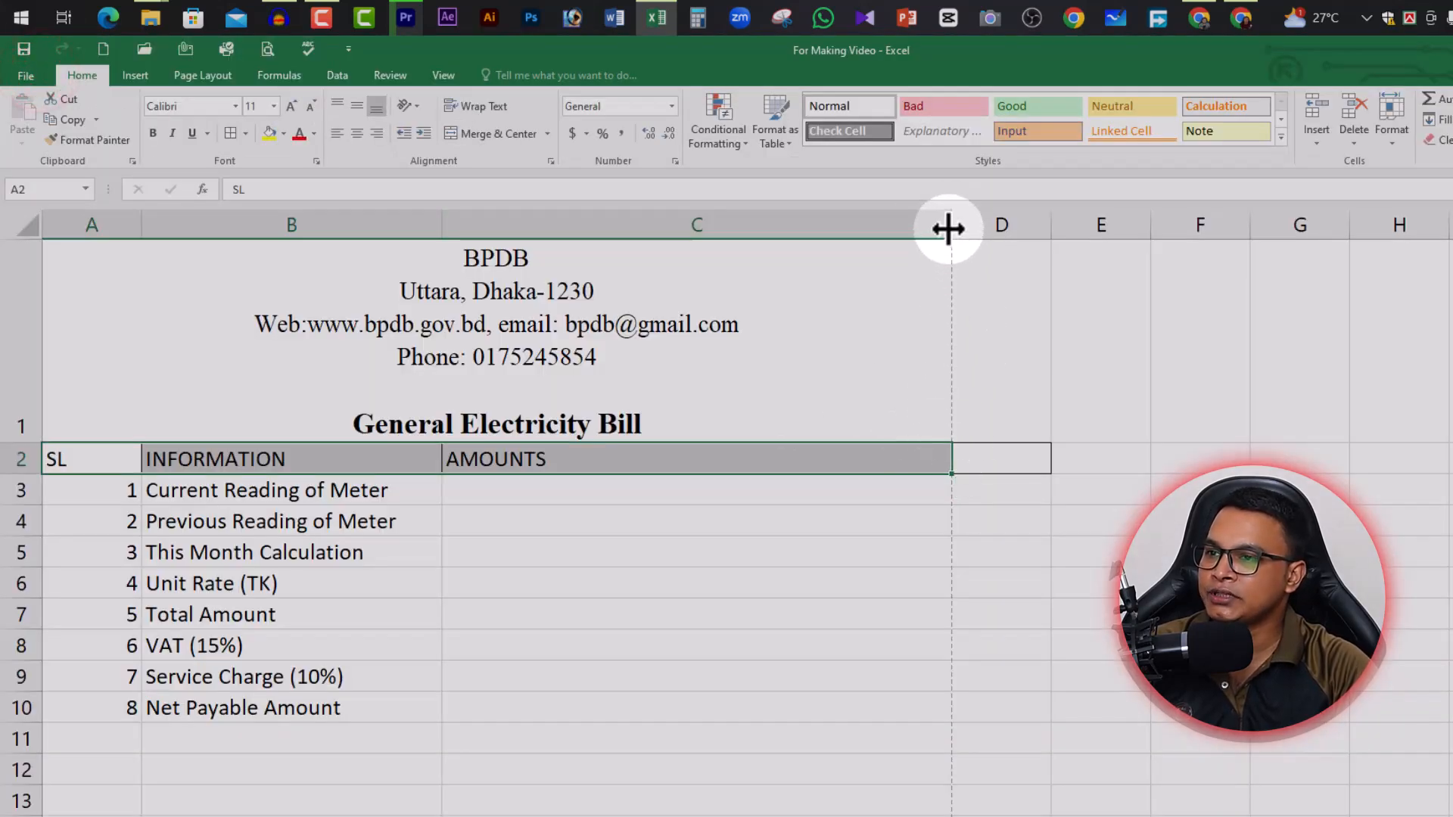
left_click_drag(943, 227, 974, 234)
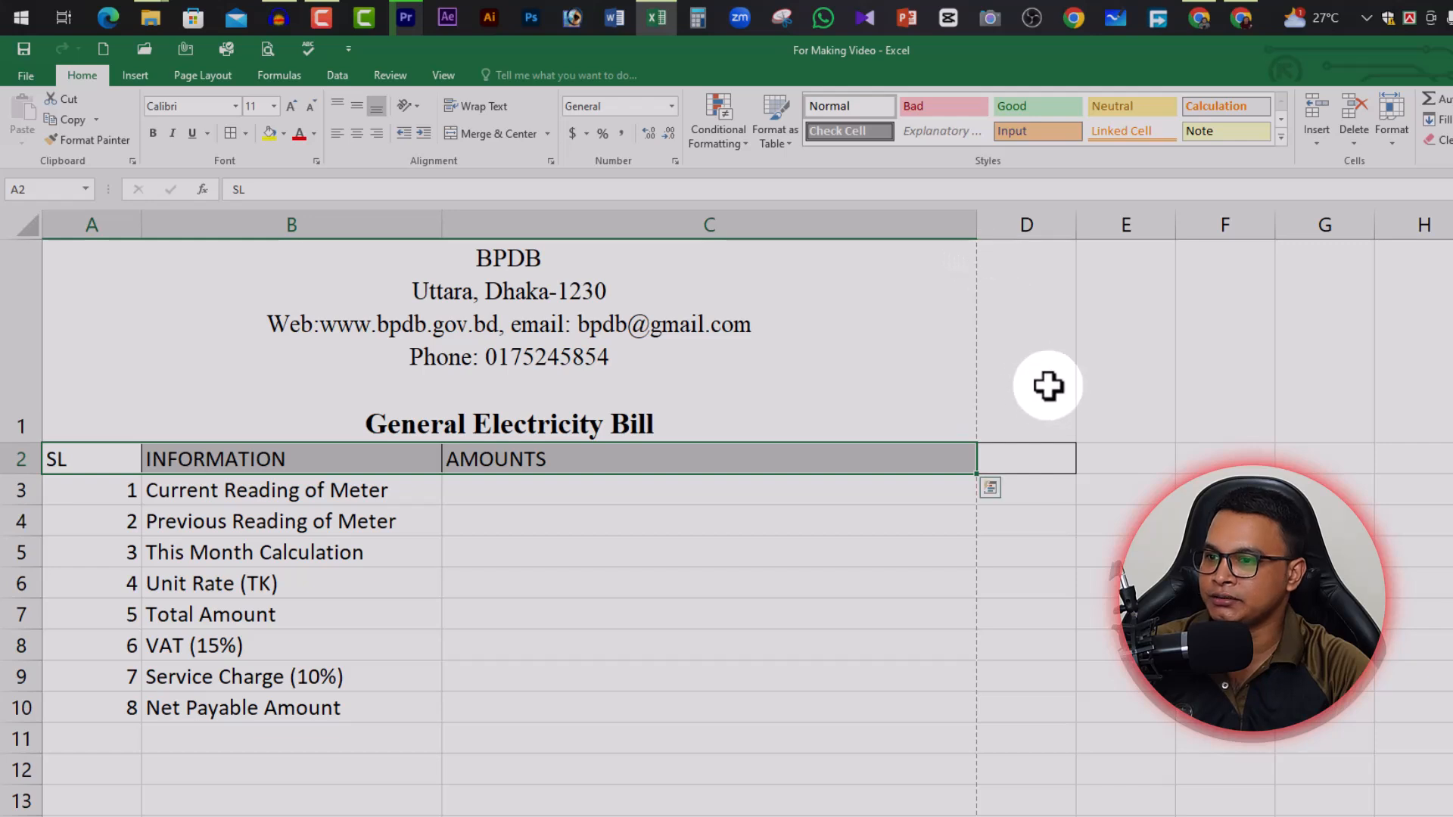
left_click(920, 535)
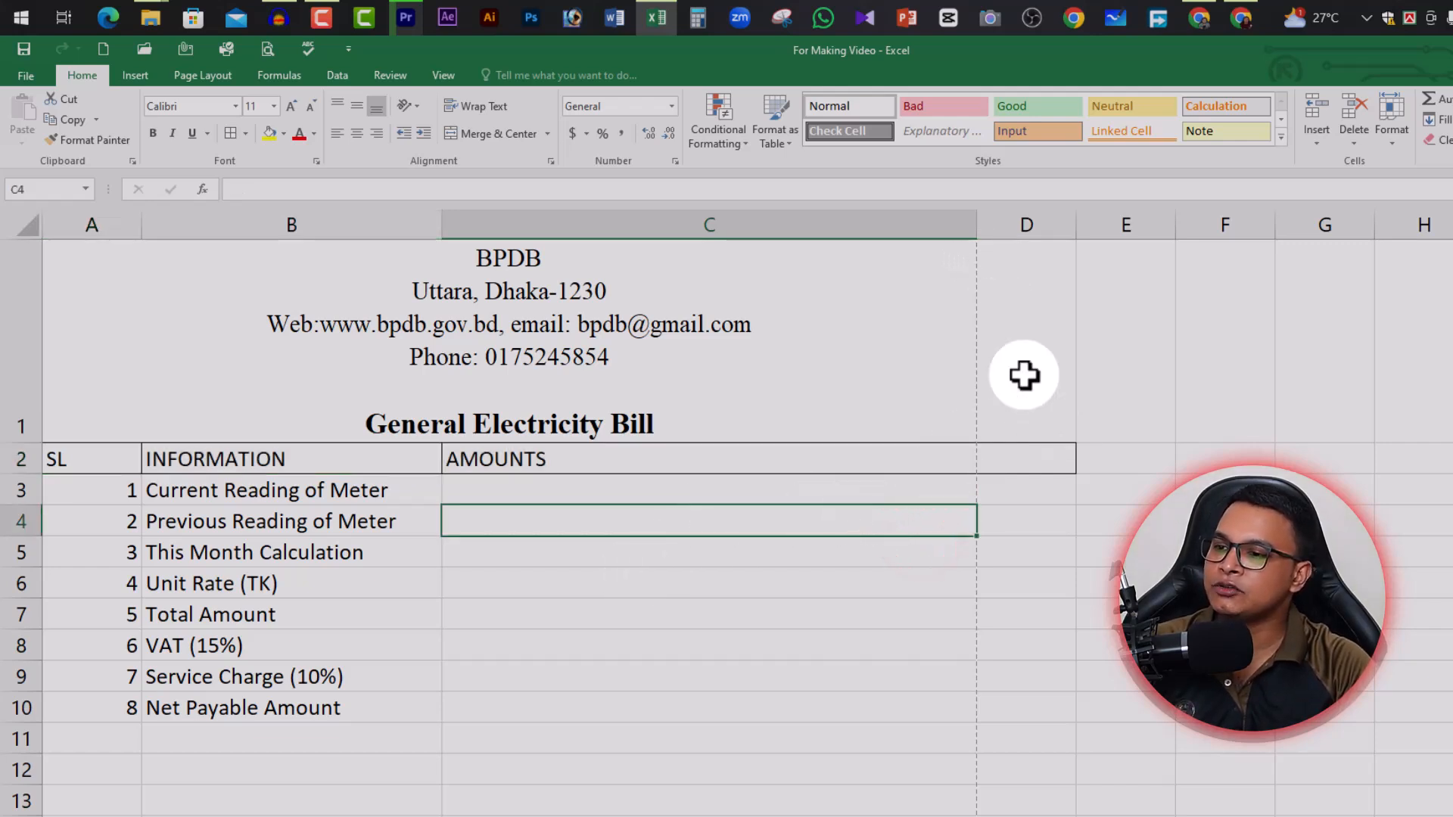
left_click(711, 357)
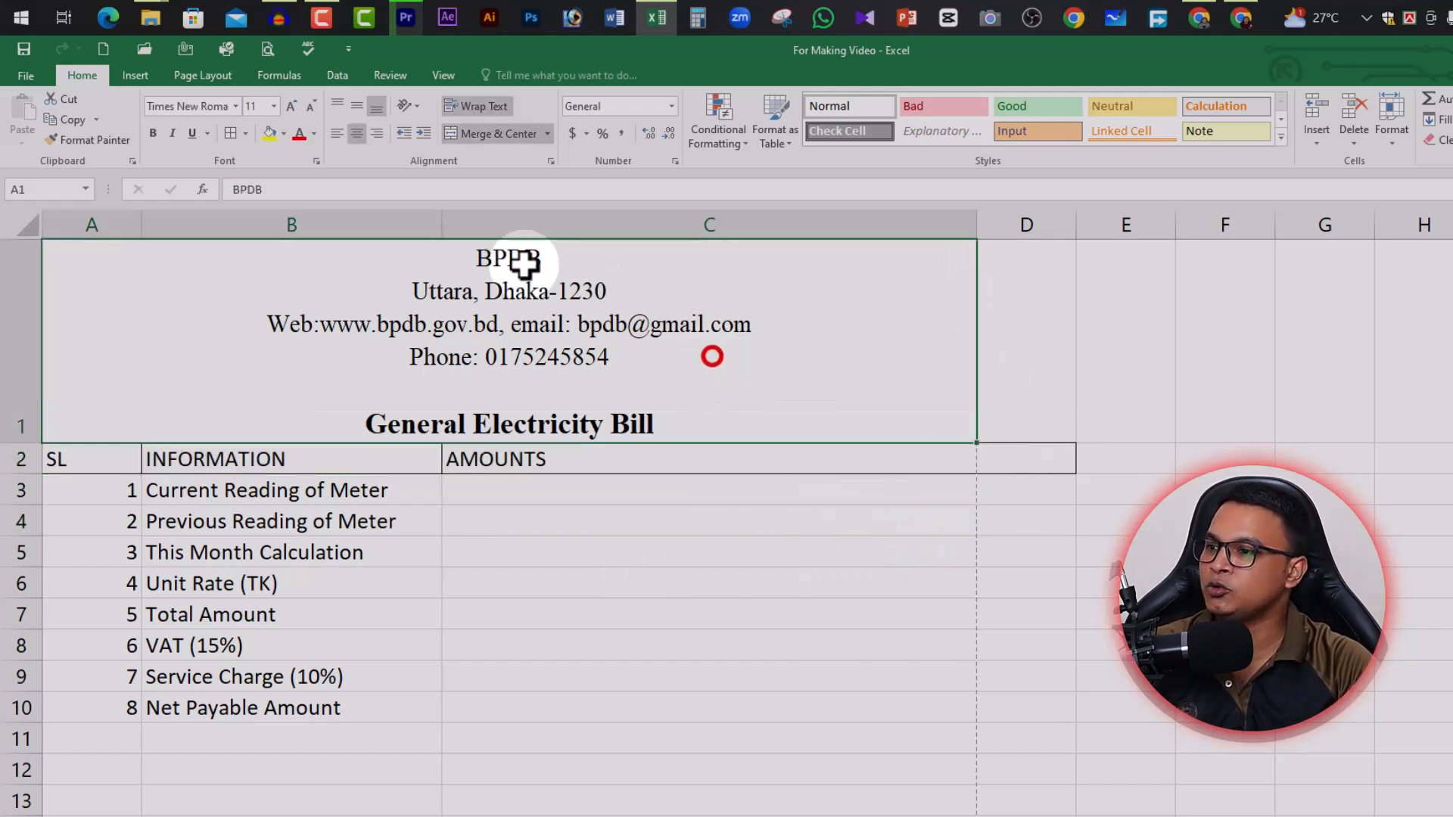
Narrow the SL column A to about 5.14 to fit the serial numbers
left_click(91, 465)
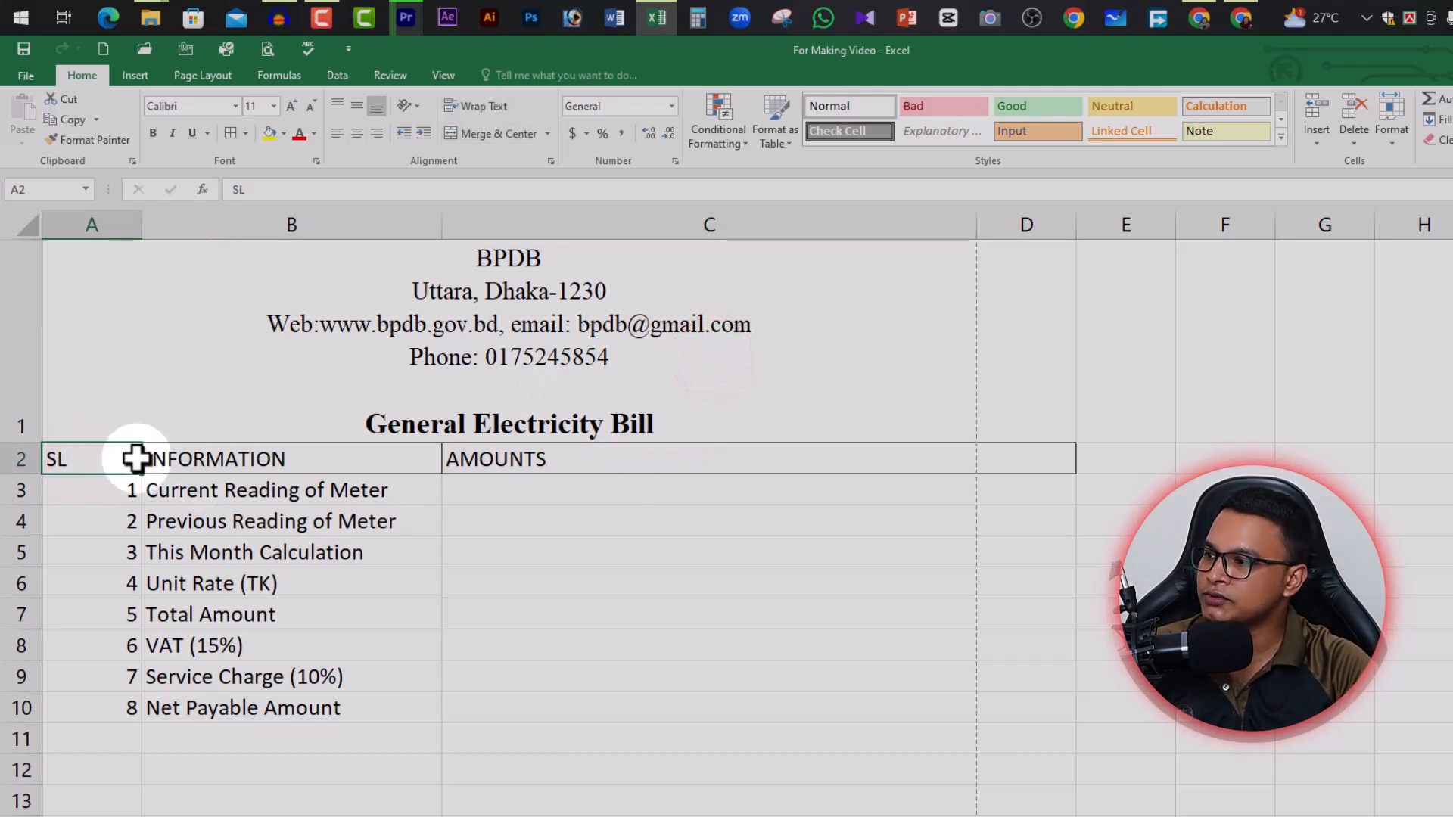
left_click_drag(141, 227, 106, 232)
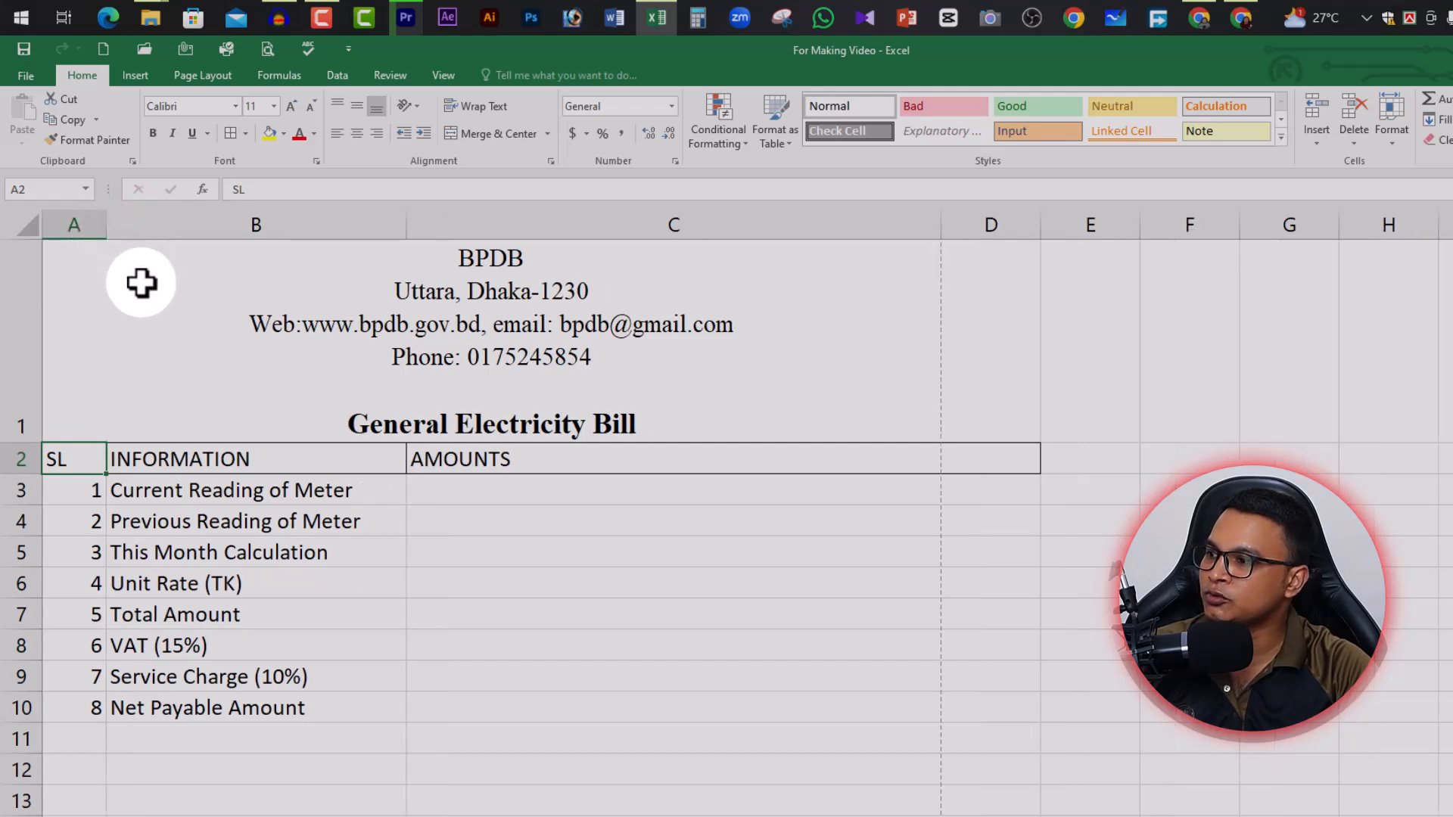
left_click(91, 494)
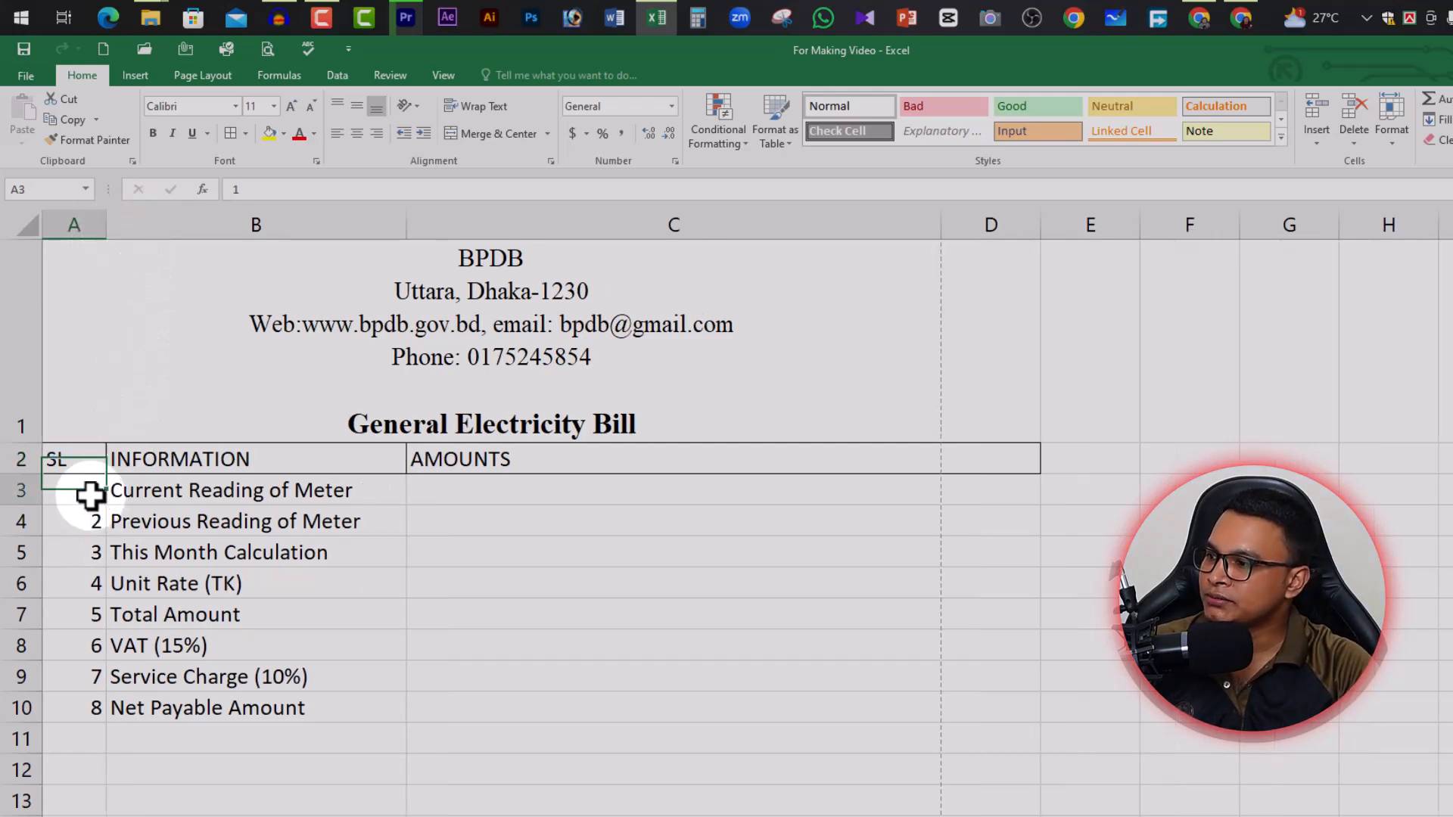
Center-align the SL numbers in A2:A10 and the INFORMATION and AMOUNTS headings in B2:C2
left_click(96, 554)
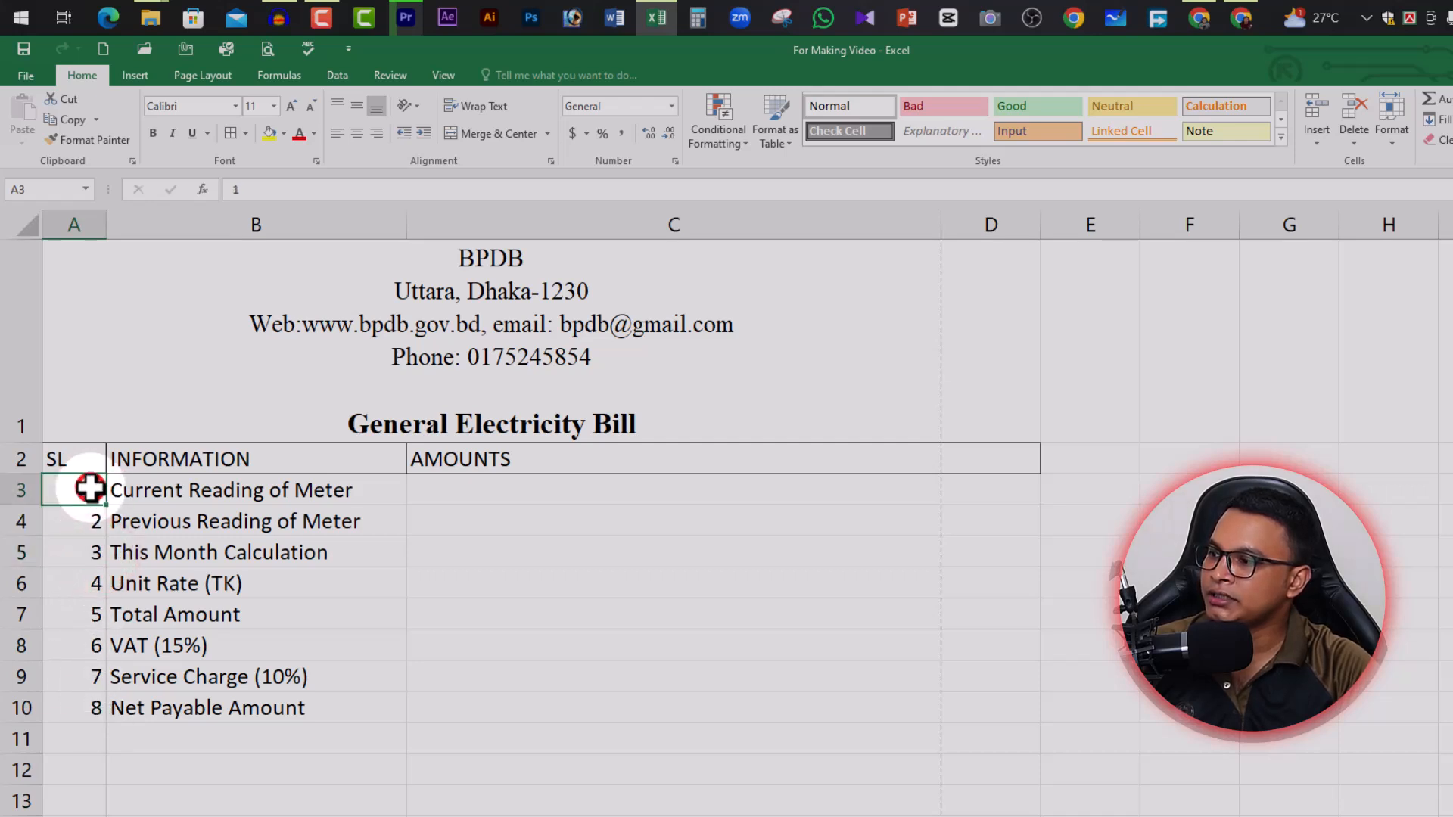
left_click(82, 462)
left_click(75, 706, "shift")
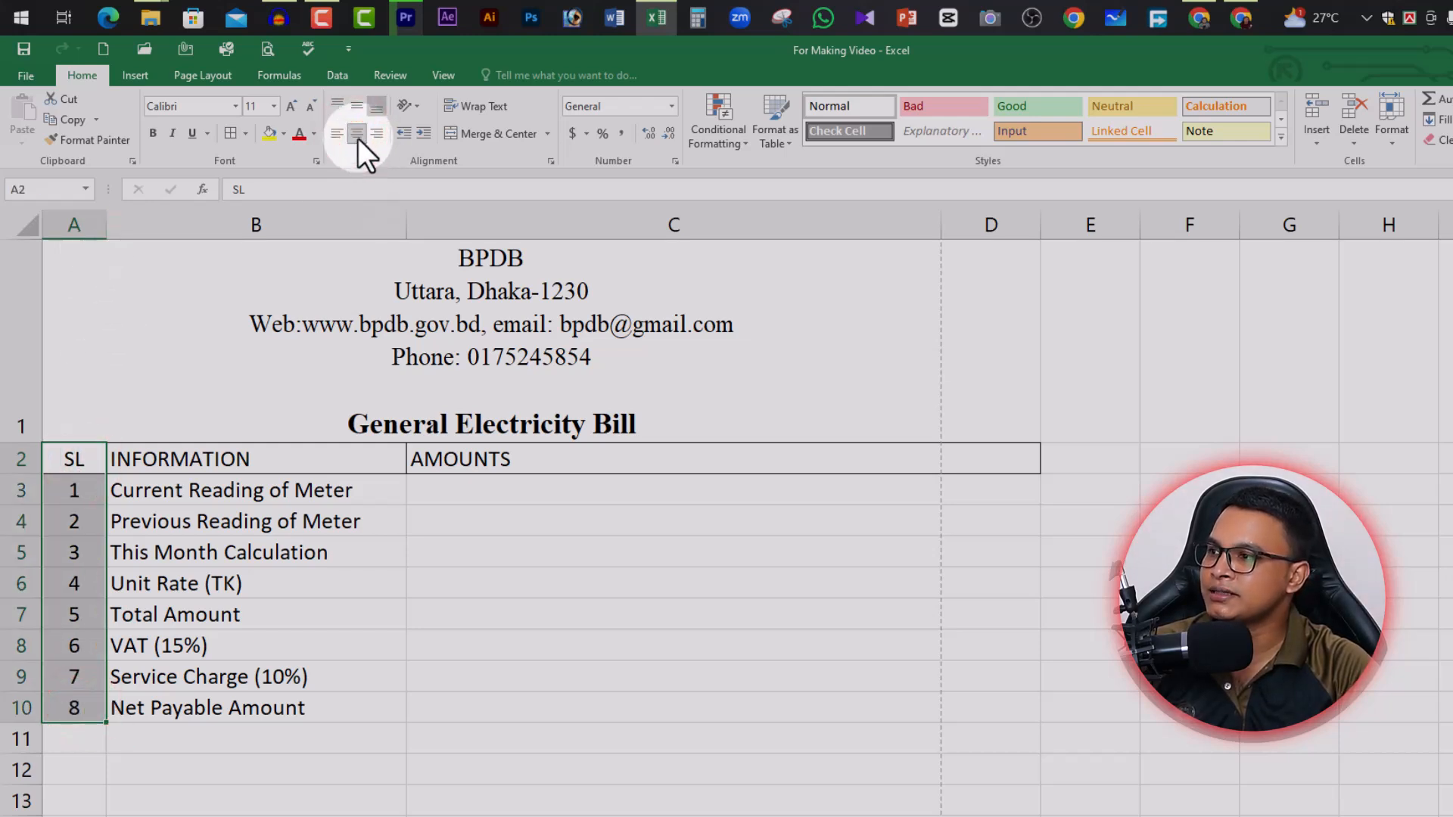
left_click(267, 459)
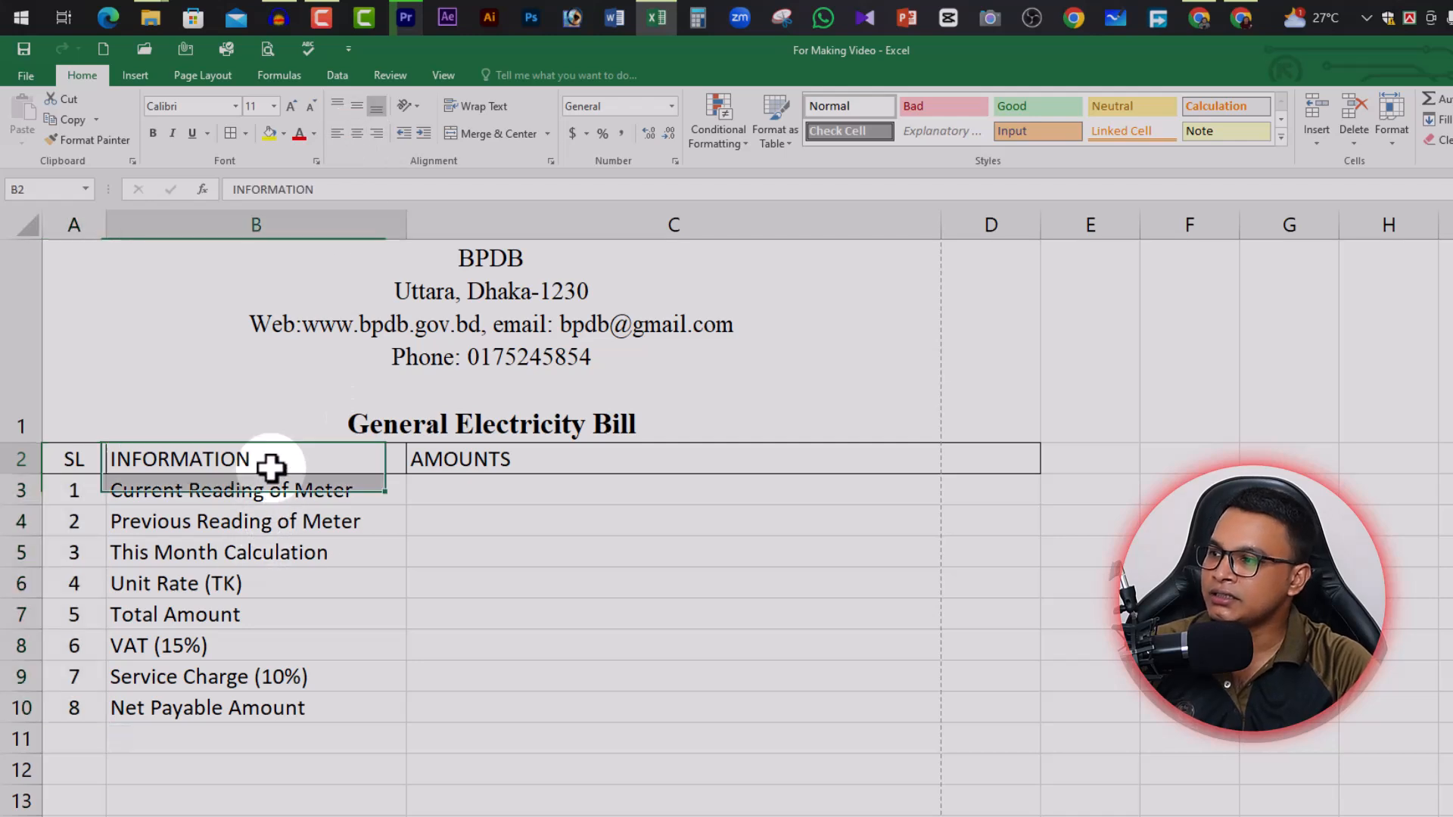
left_click(519, 460, "shift")
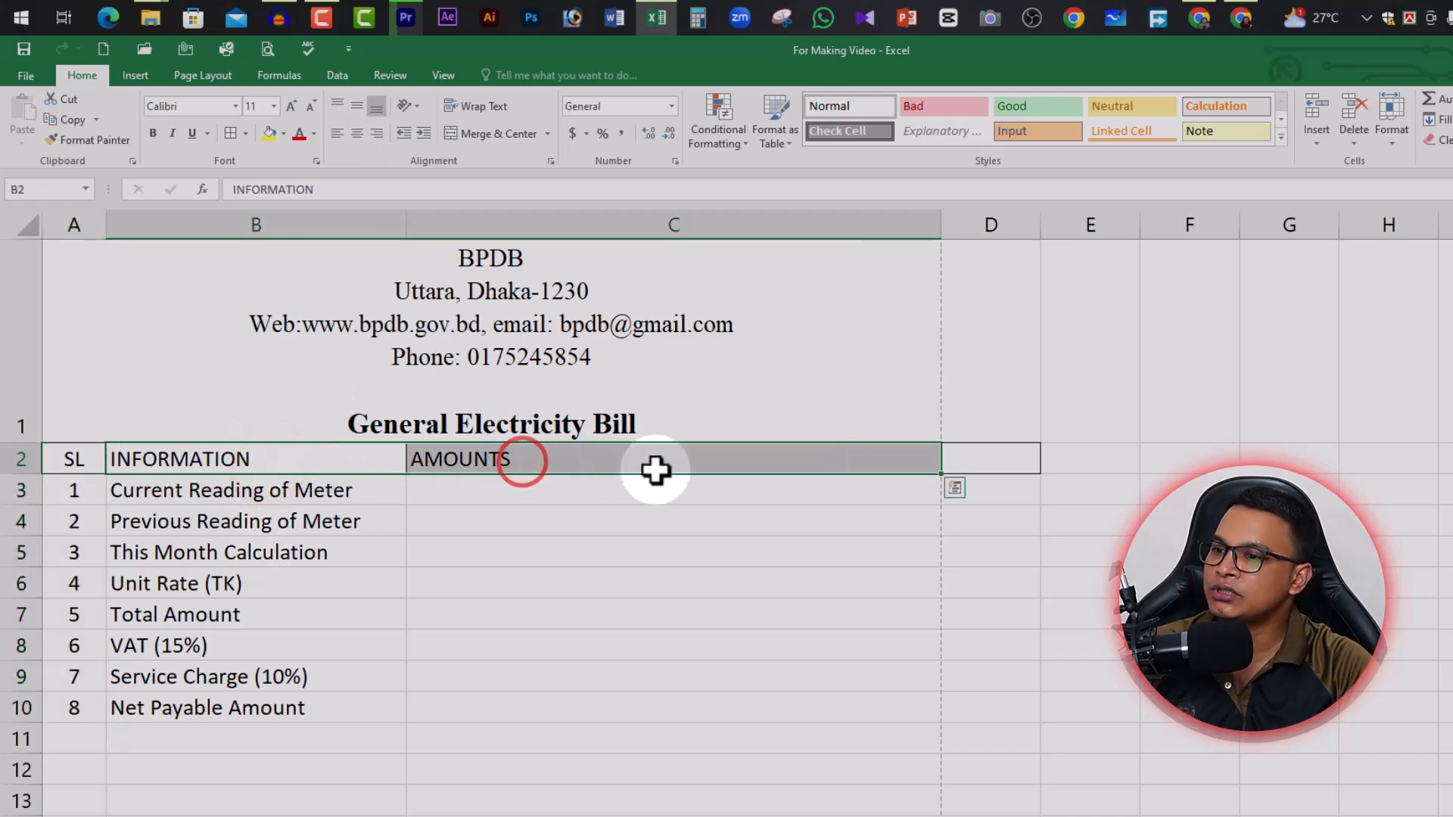
left_click(356, 138)
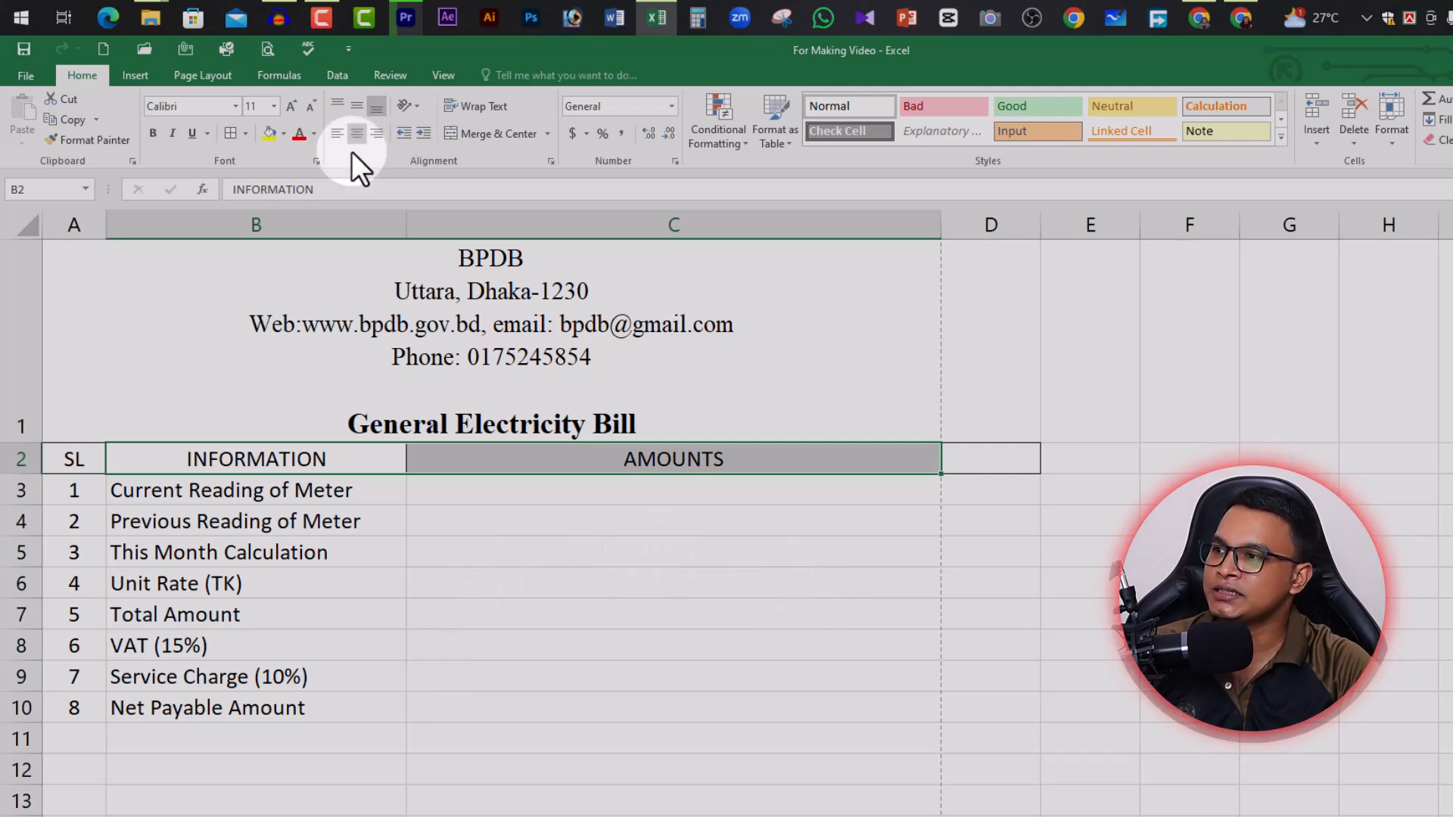
In Page Break Preview, size column C so the table ends at the page-break line
left_click(445, 75)
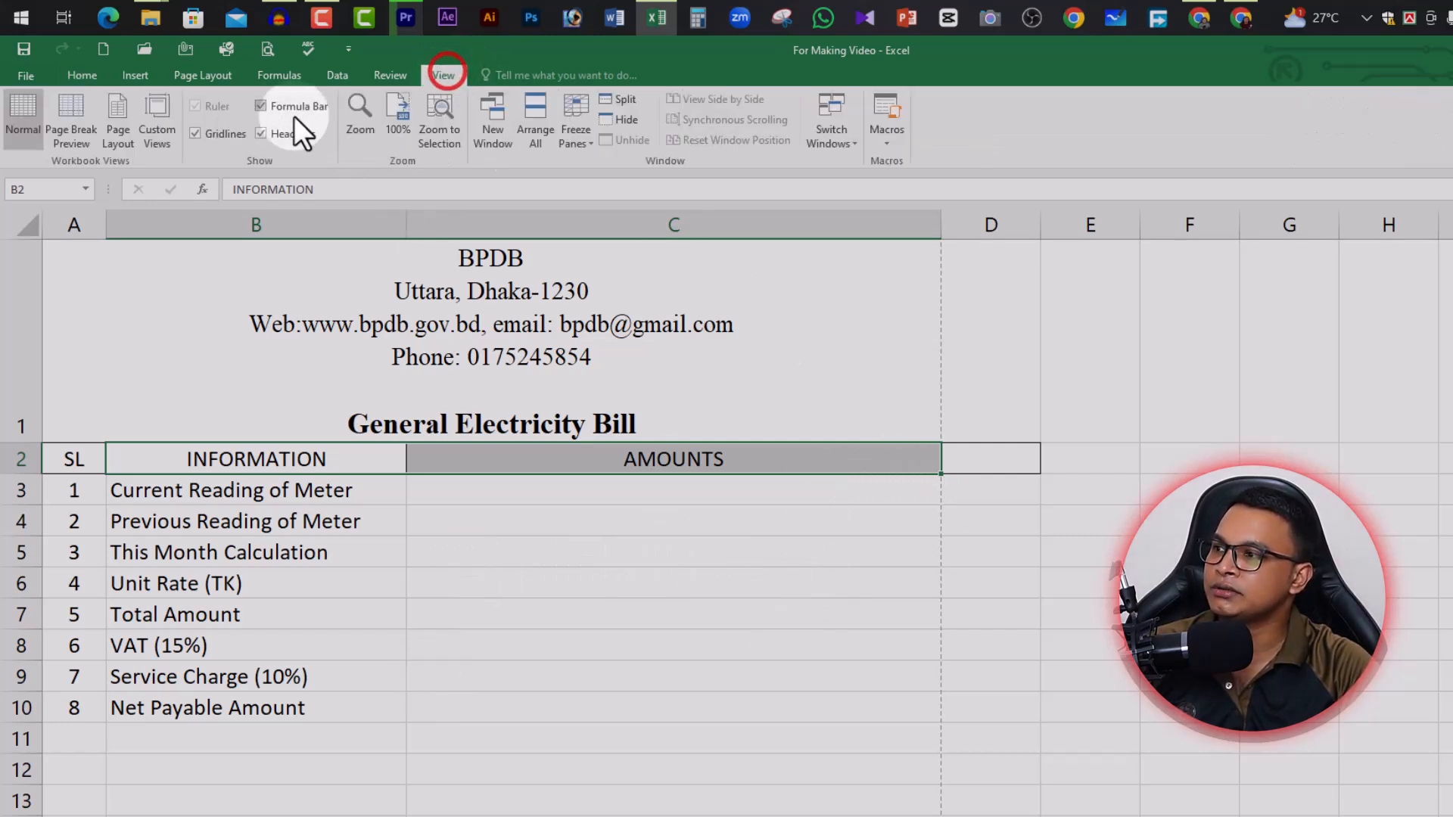
left_click(71, 111)
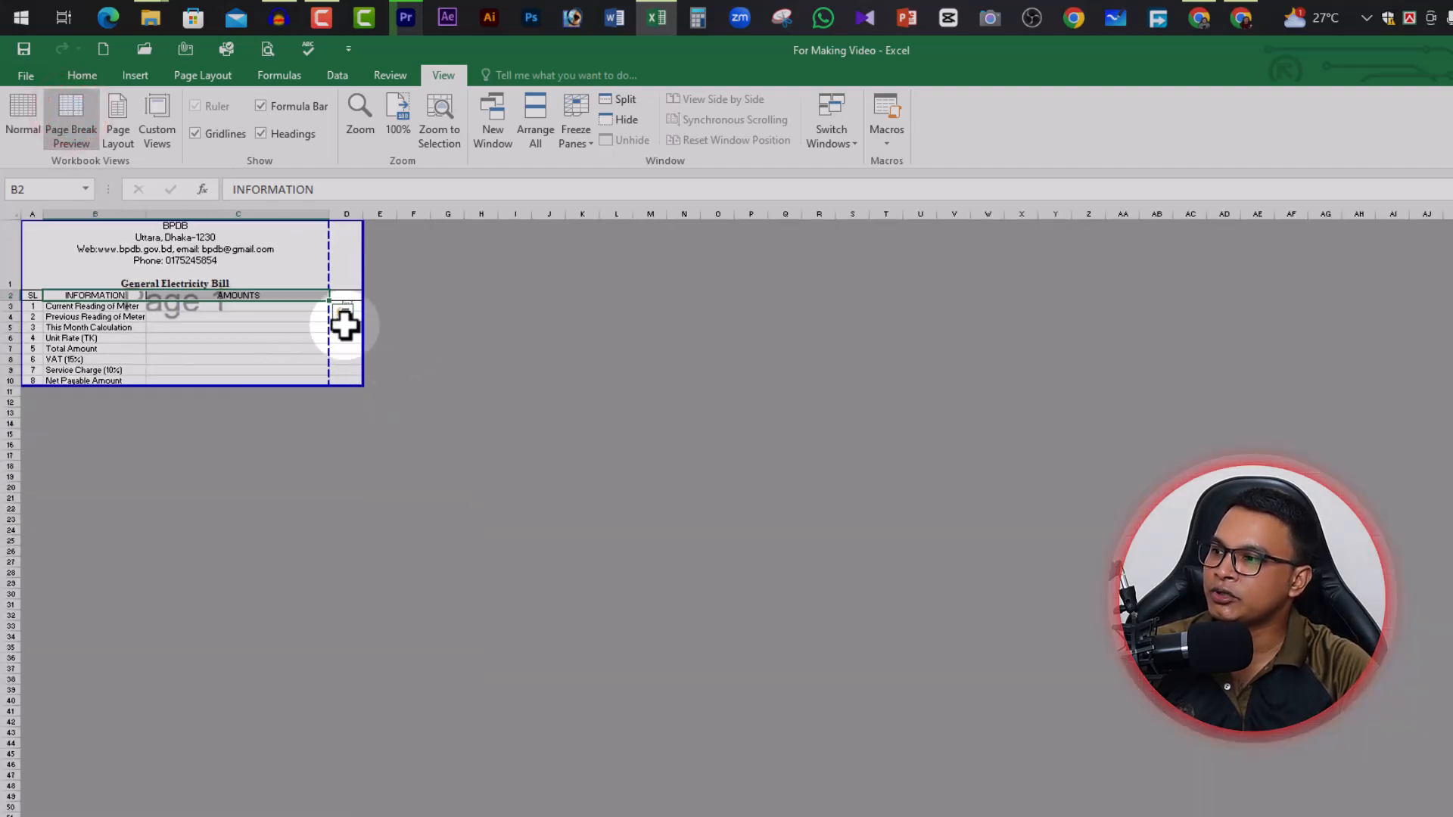
scroll(227, 345, "up", 2)
scroll(224, 345, "up", 3)
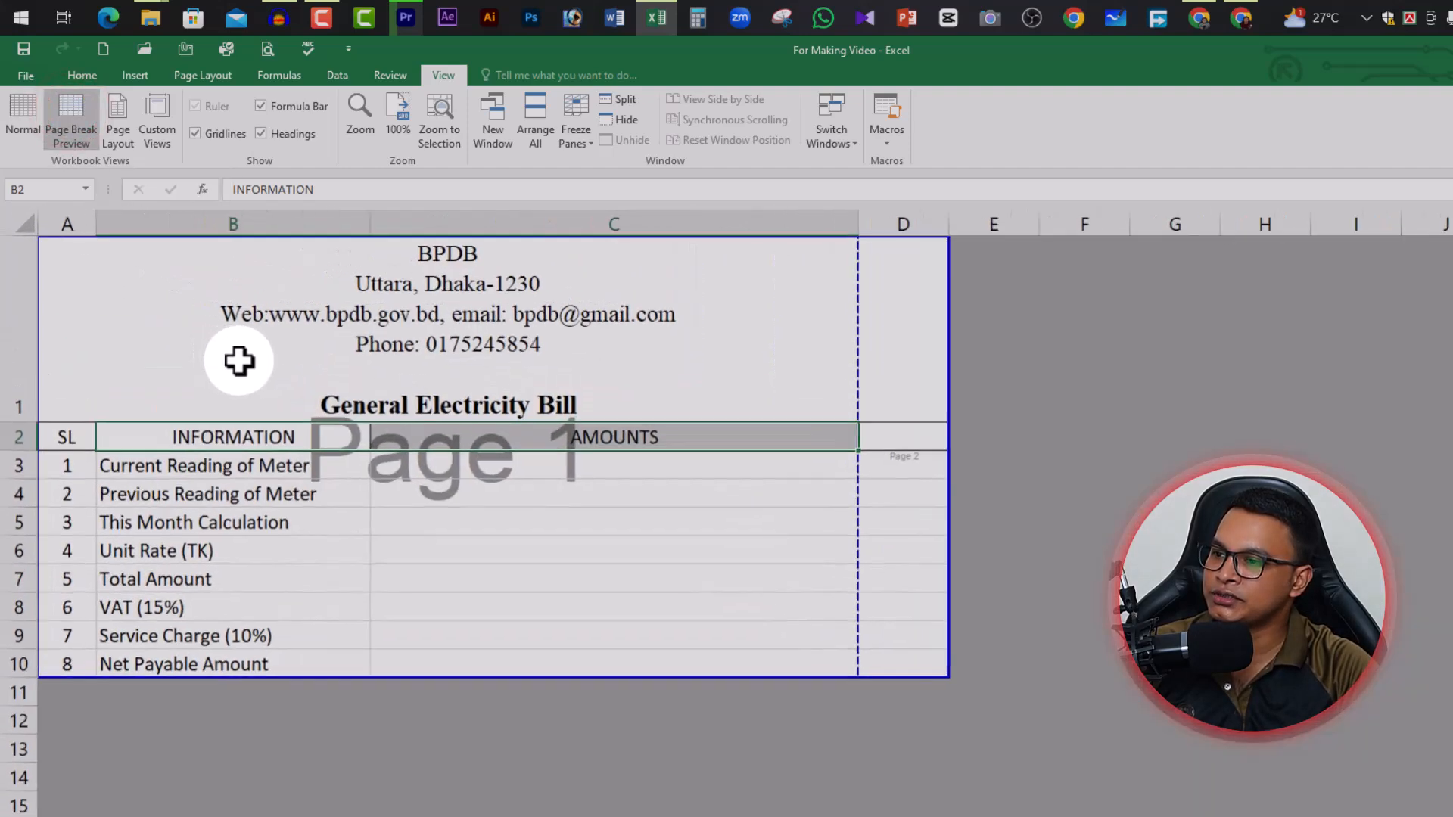
left_click_drag(859, 224, 937, 231)
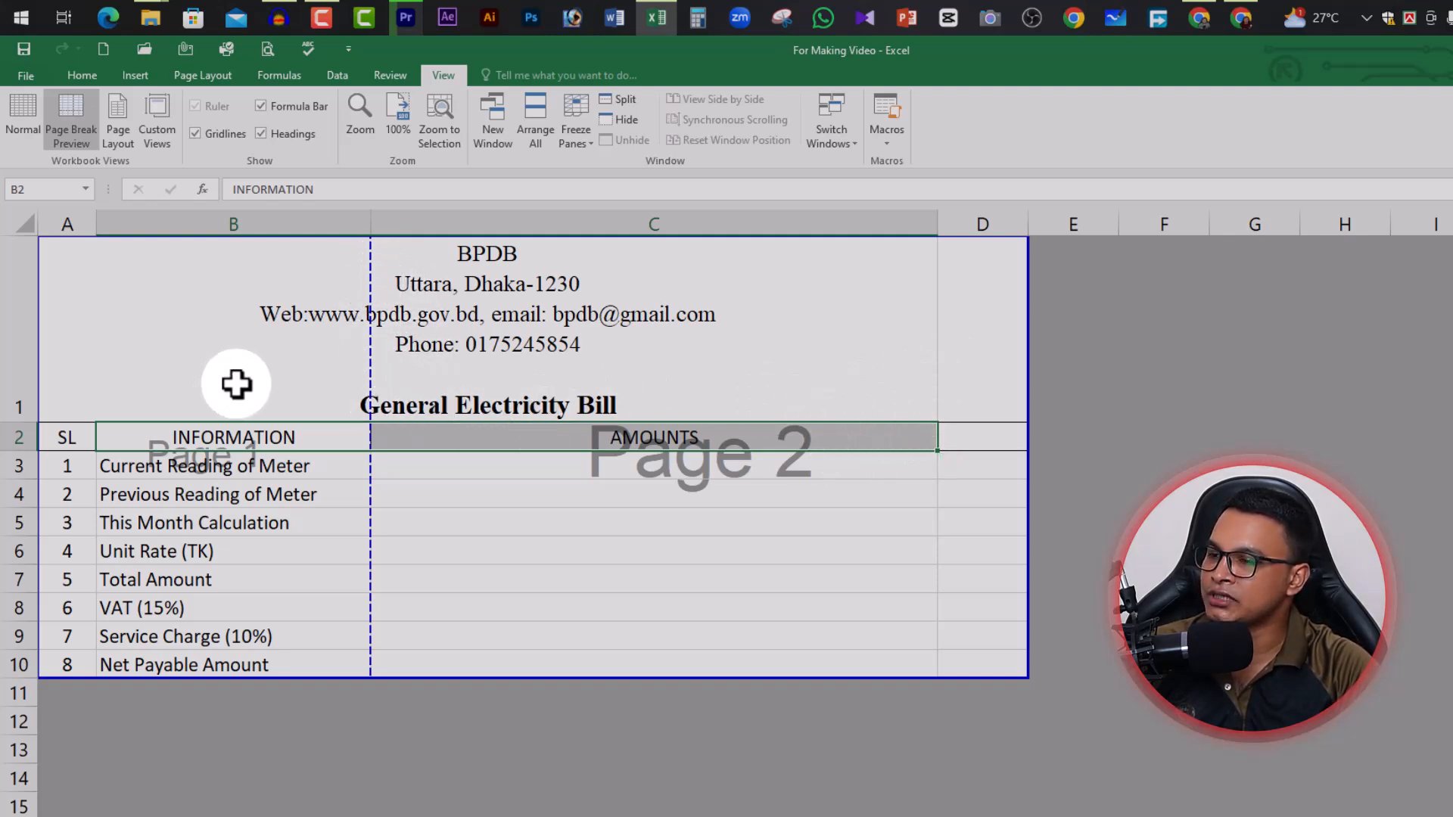
left_click_drag(939, 225, 899, 230)
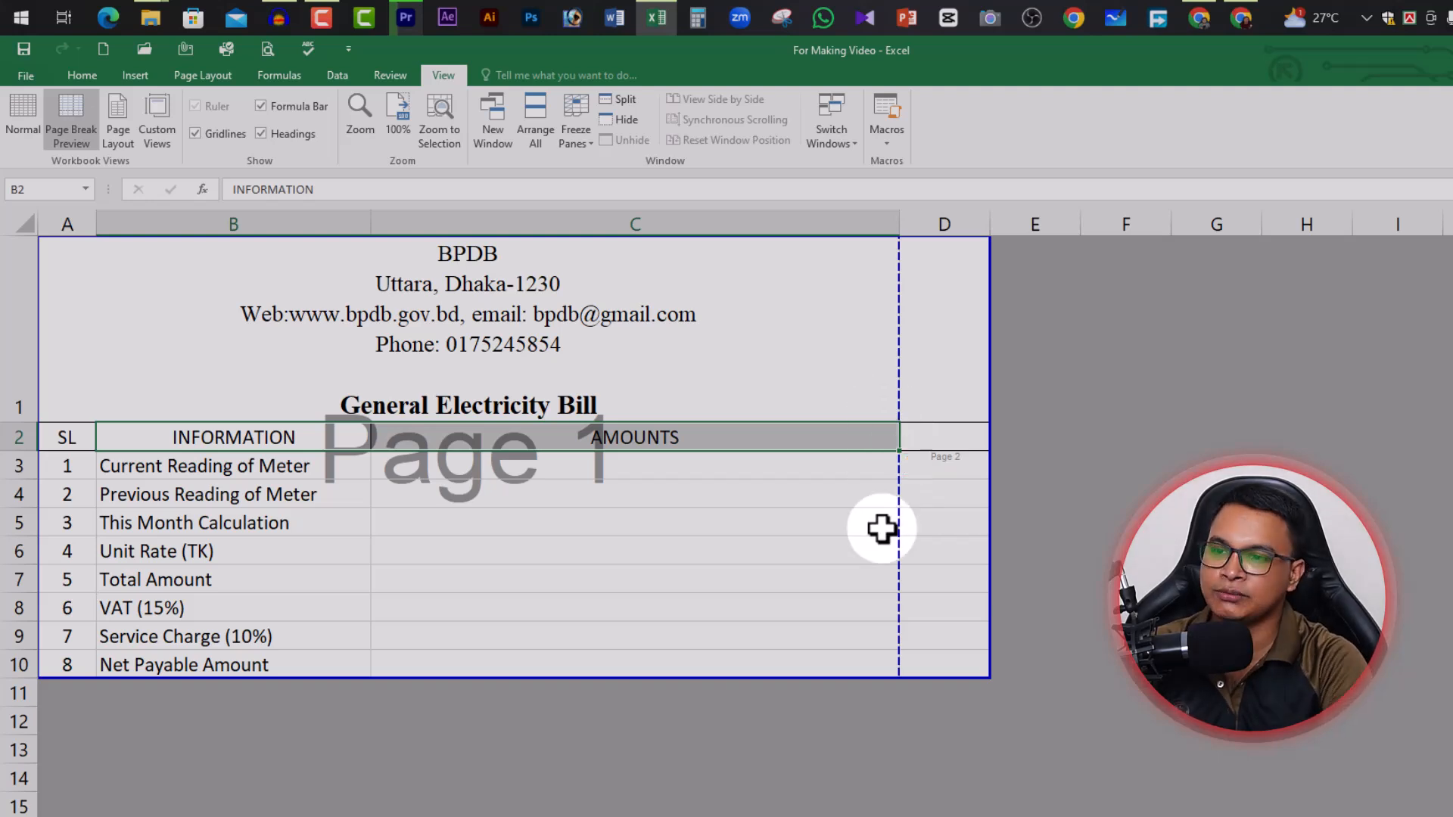
Check the print preview, return to Normal view, and review the table's header and amount cells
key("ctrl+p")
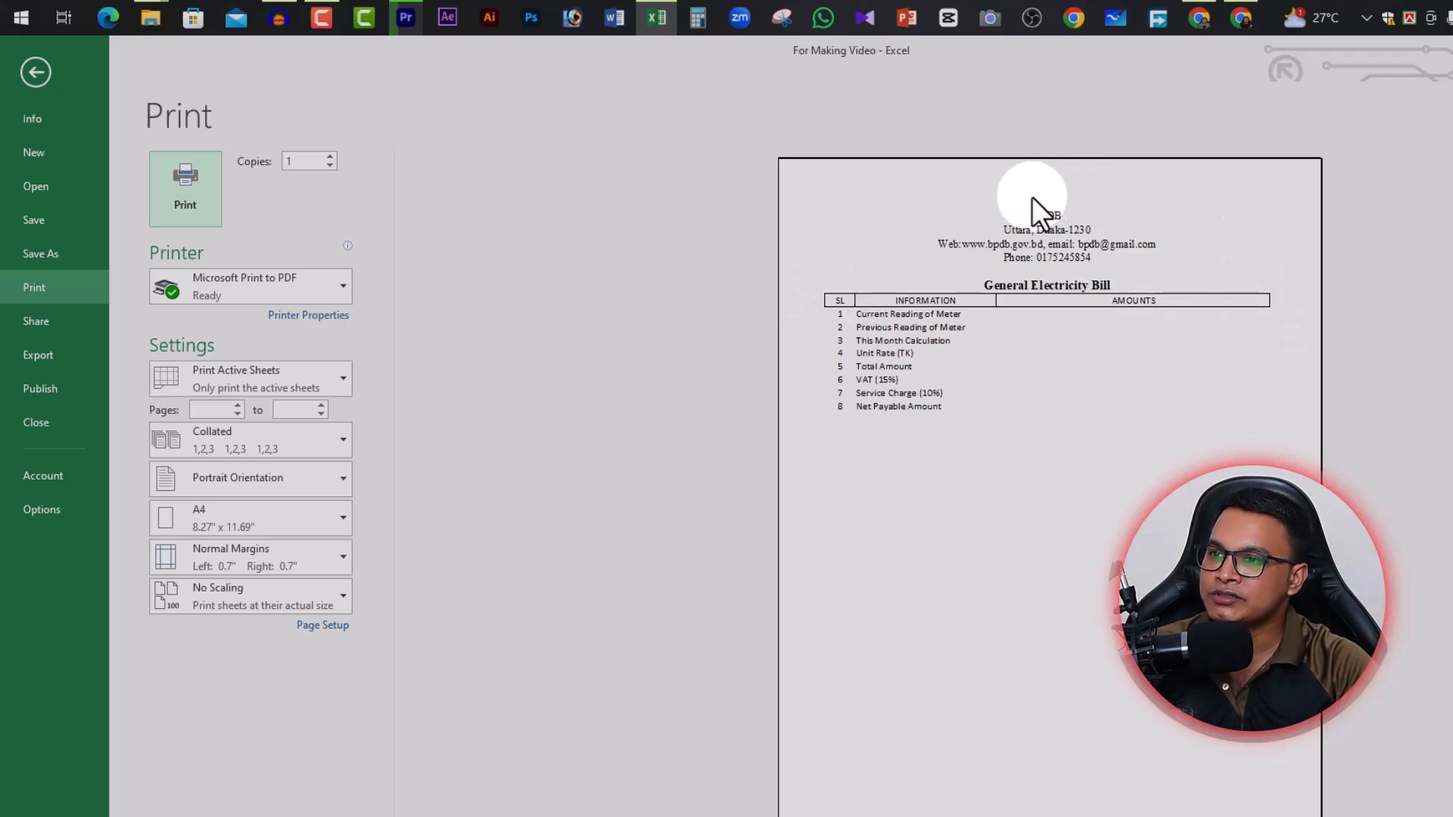
left_click(35, 72)
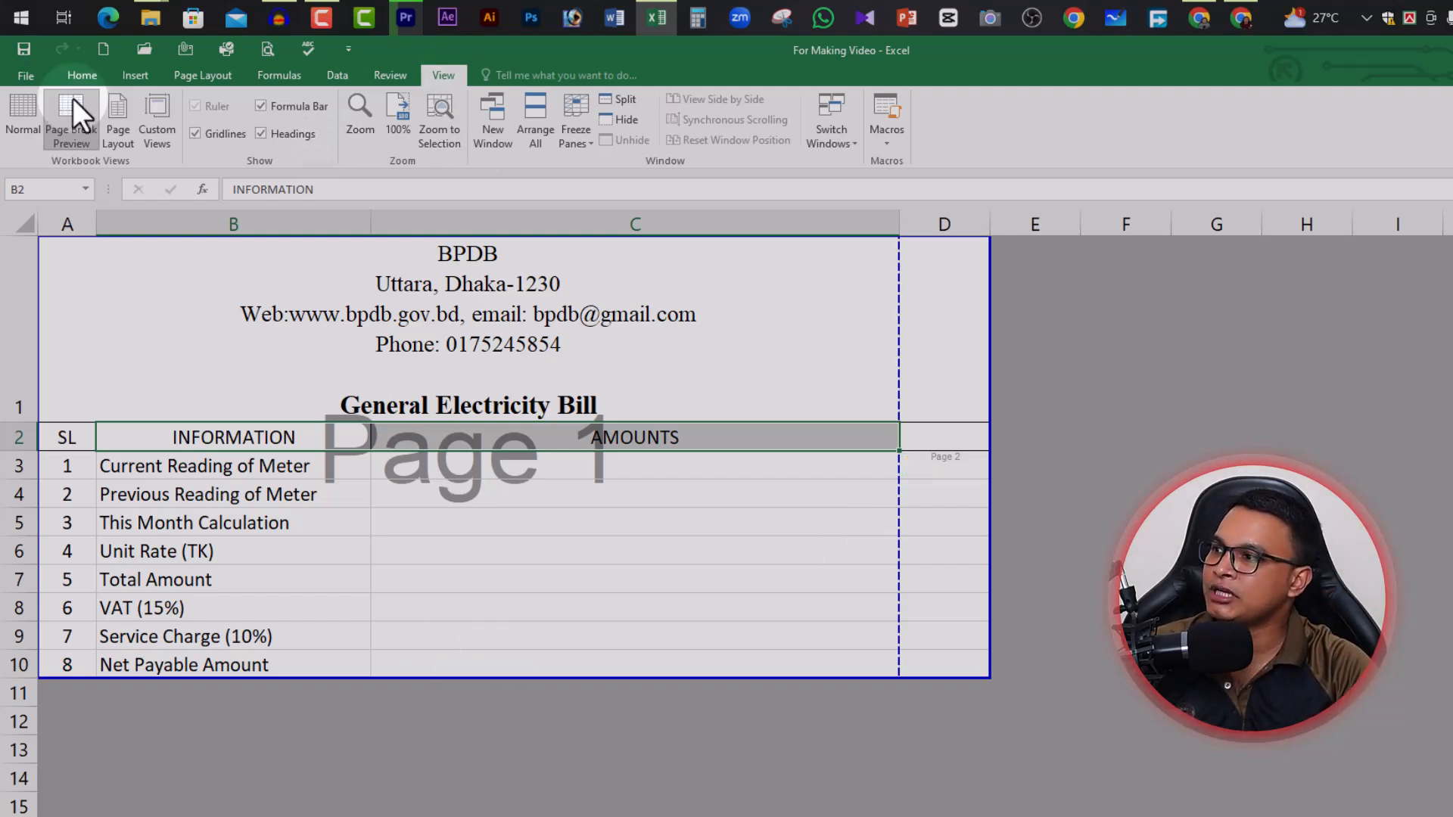
left_click(23, 112)
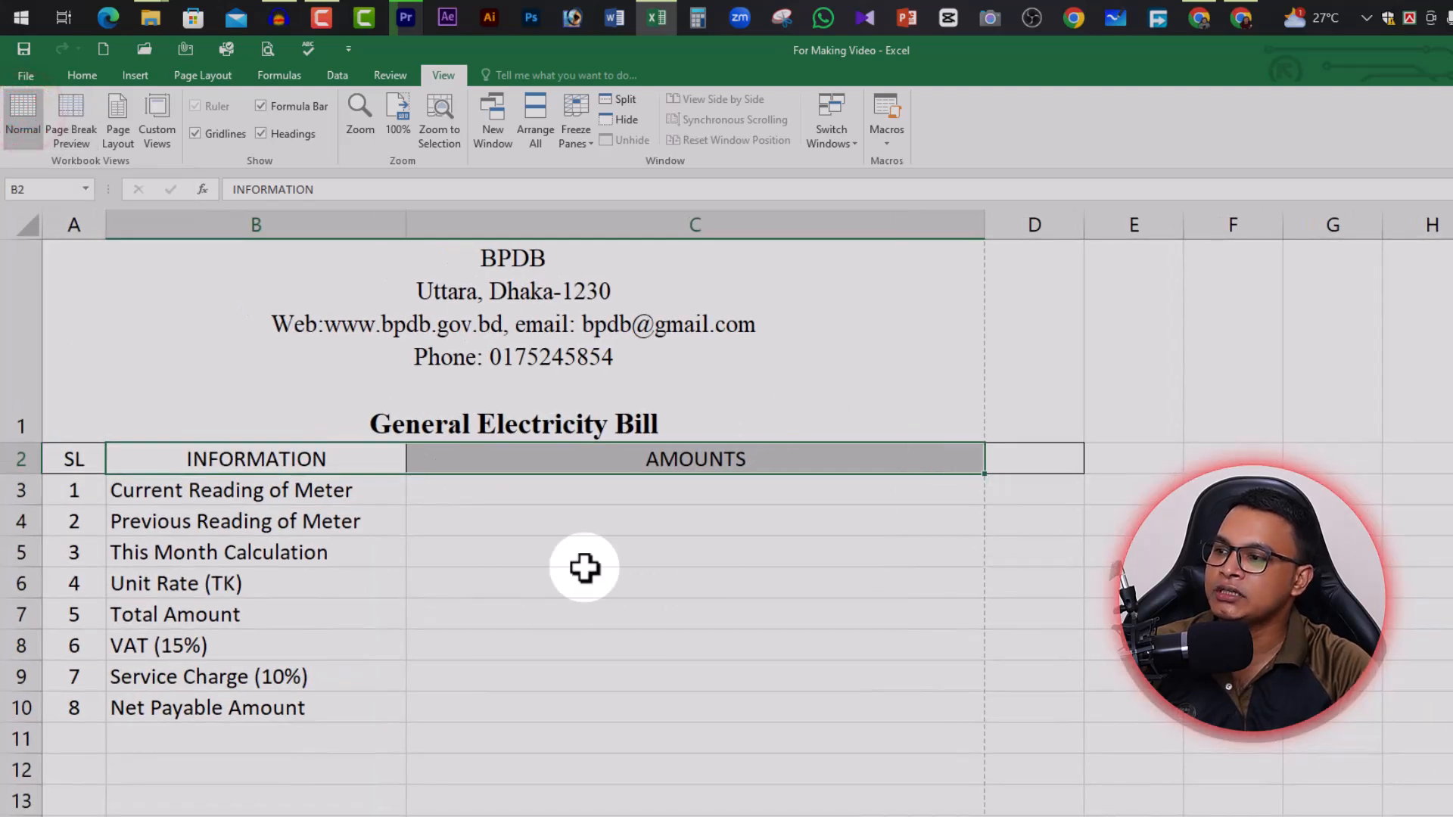
left_click(250, 496)
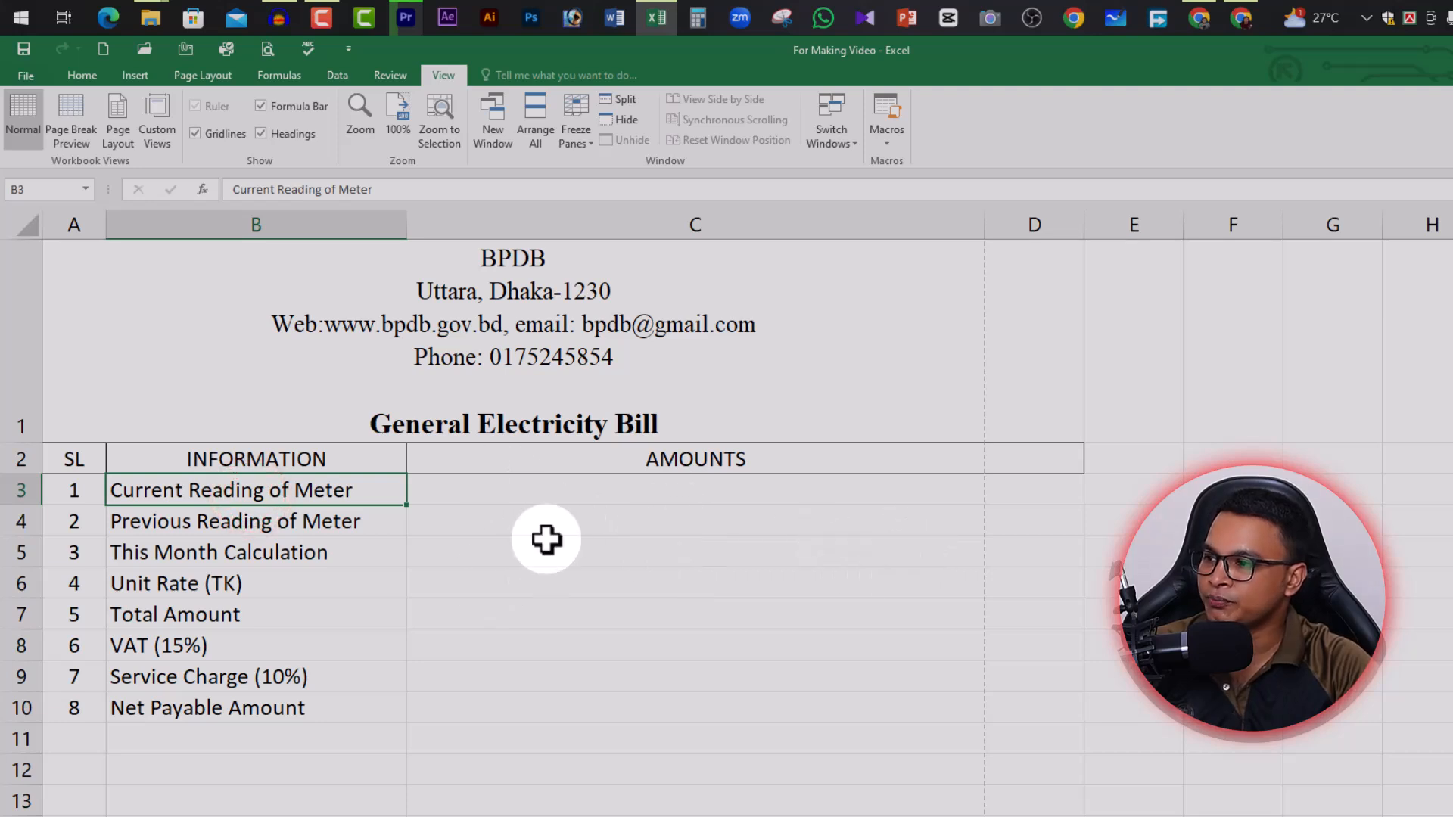
left_click(506, 518)
left_click(347, 461)
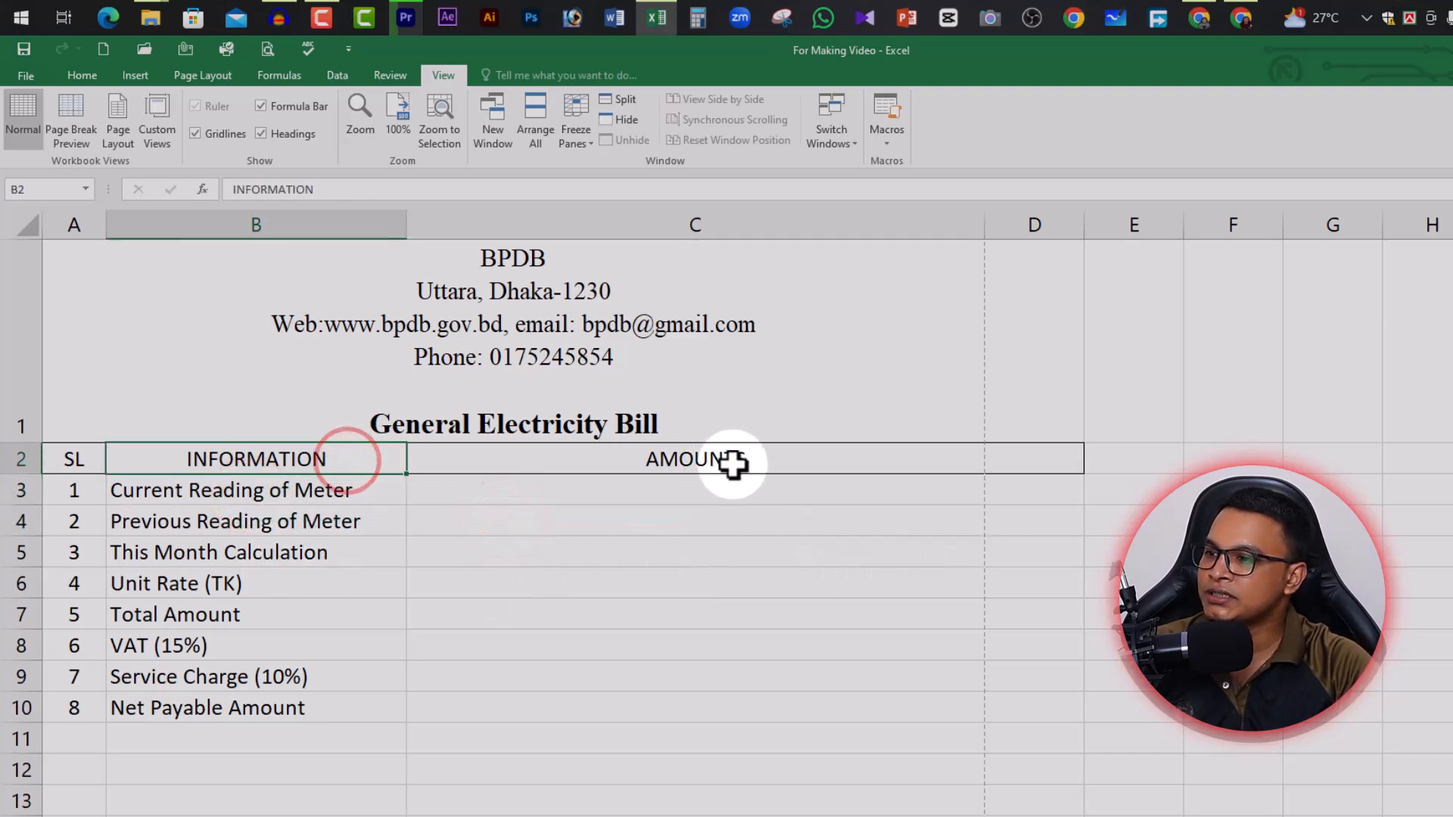
left_click(733, 465)
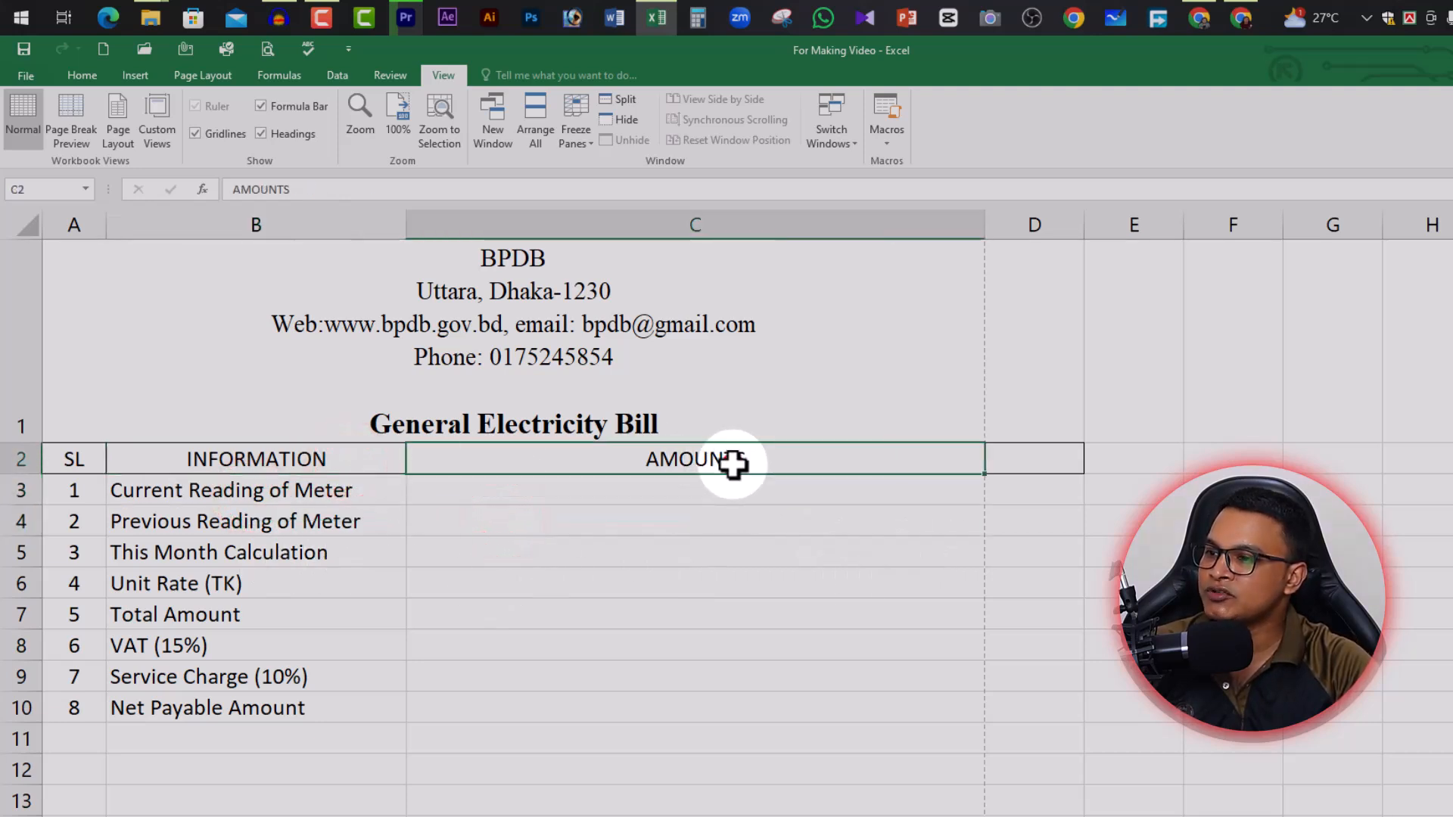
left_click(221, 496)
left_click(545, 497)
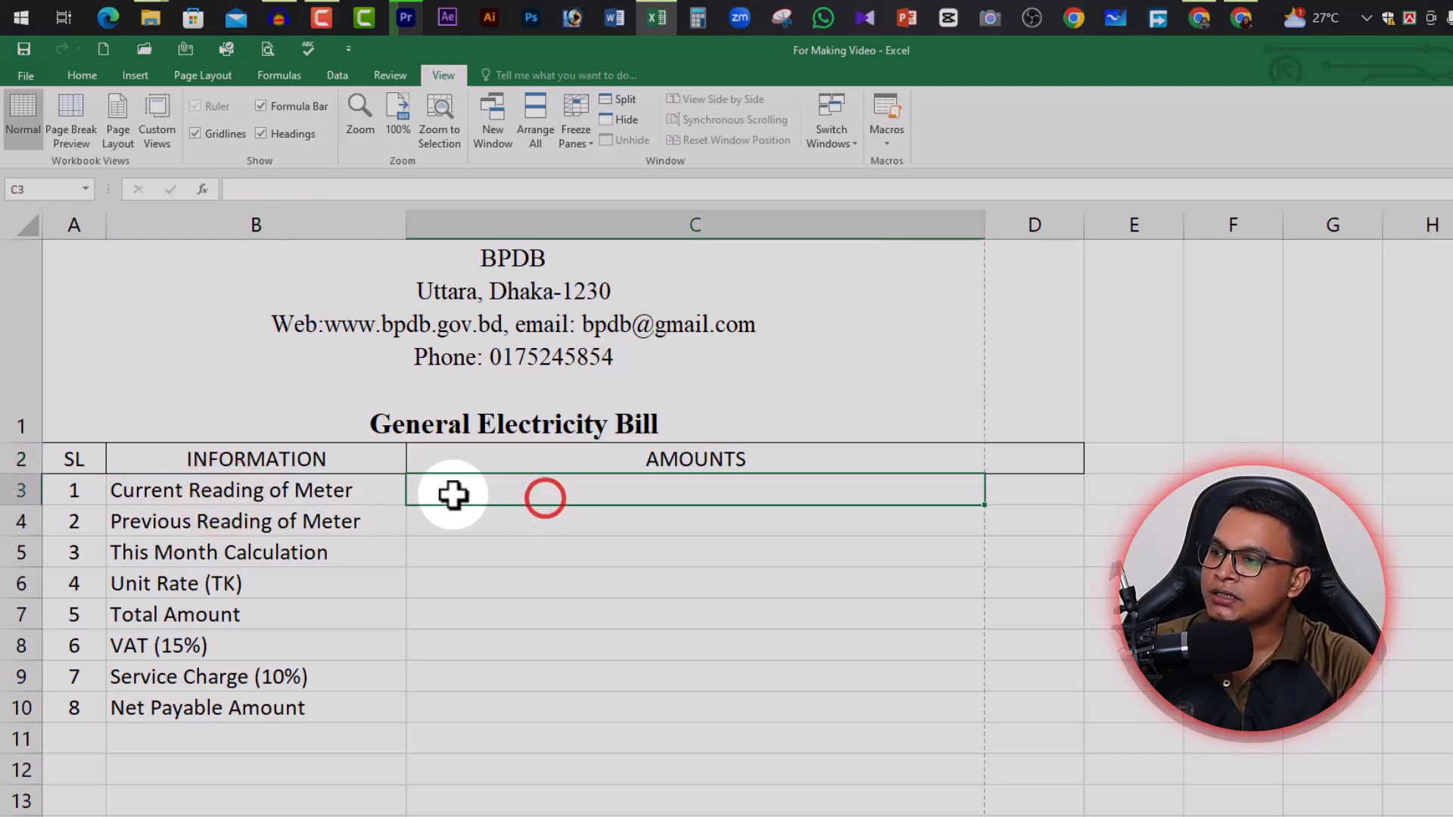
left_click(709, 569)
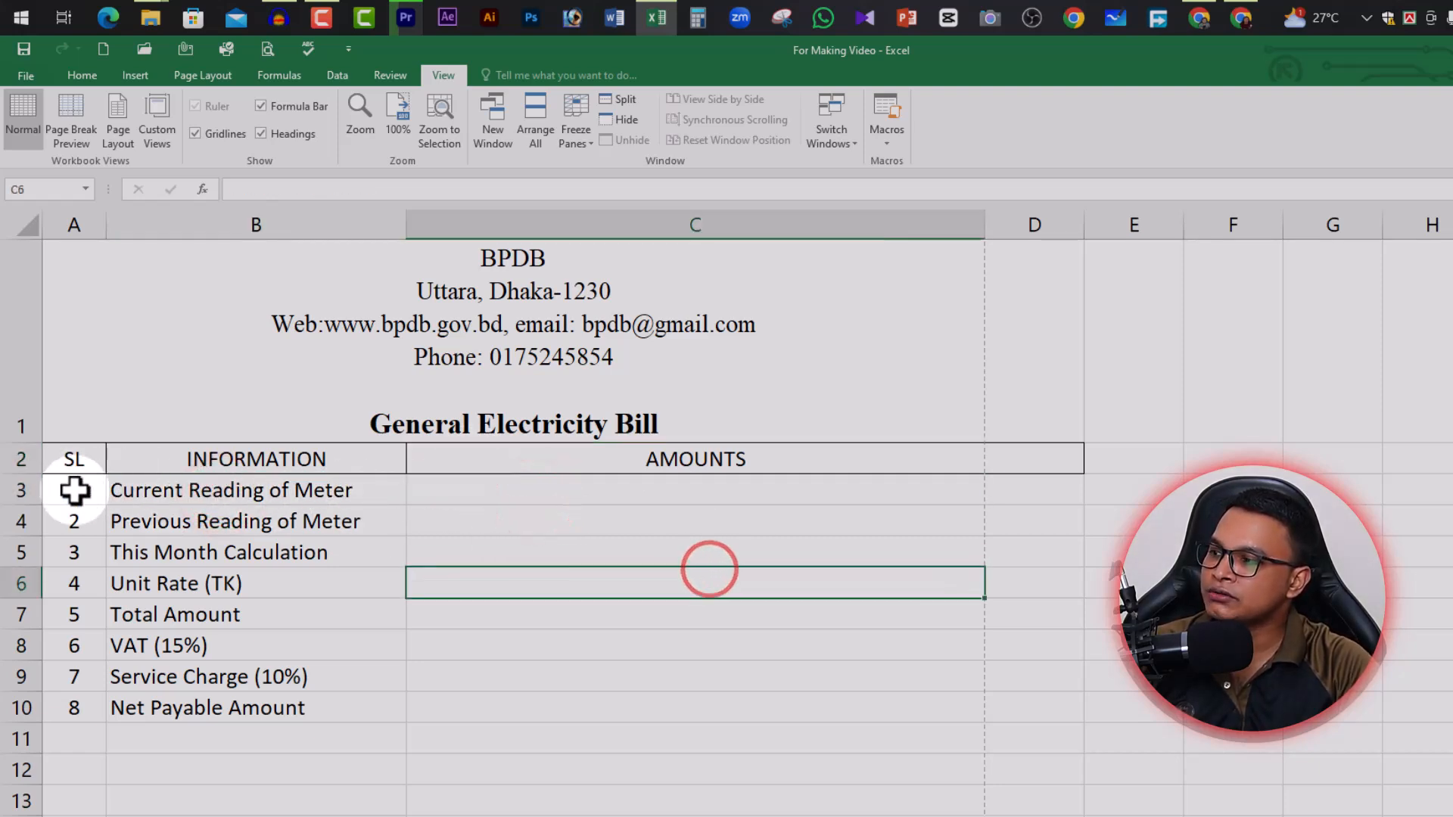
Apply All Borders to the SL/INFORMATION/AMOUNTS table A2:C10
left_click_drag(72, 462, 837, 708)
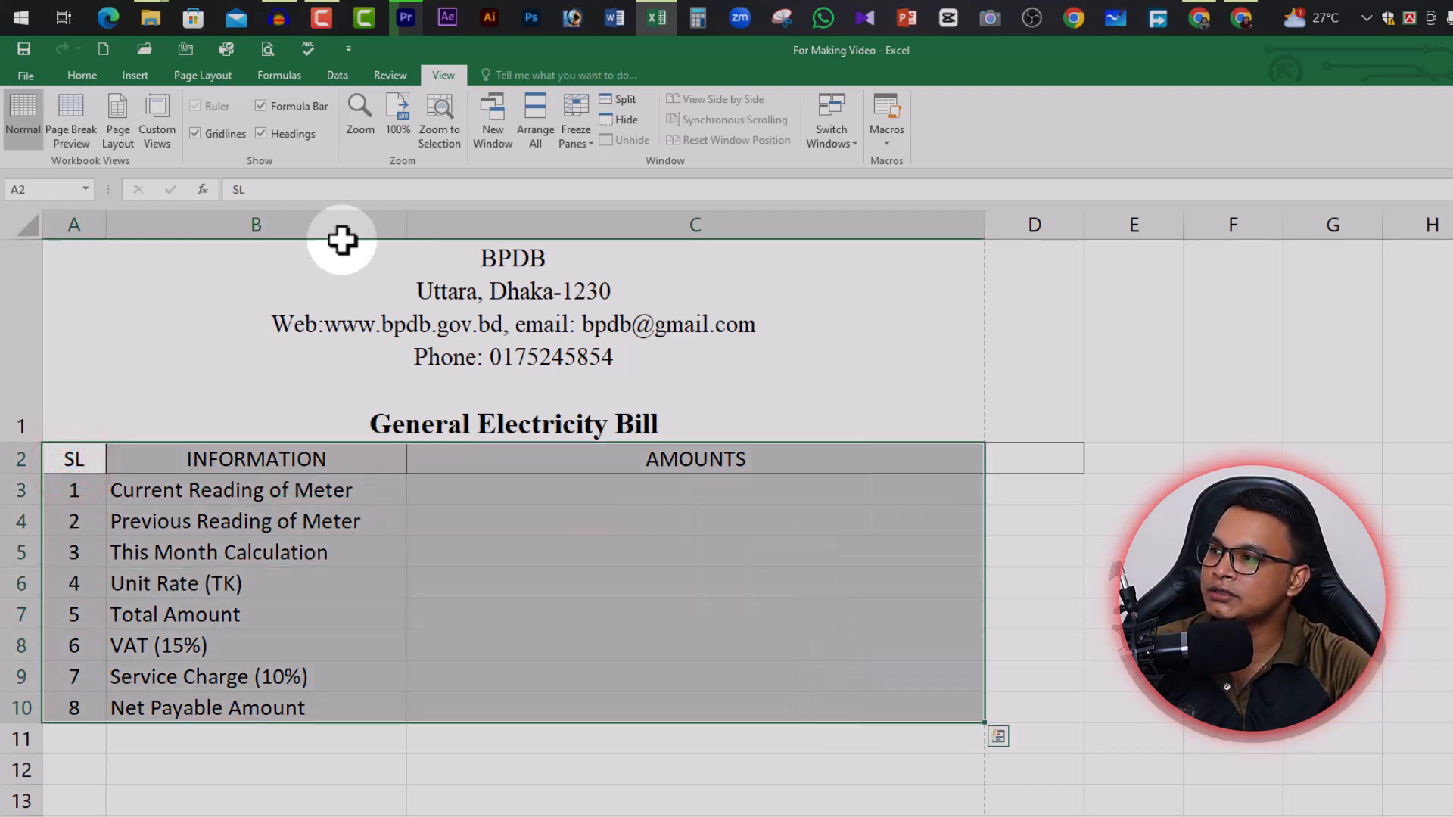
left_click(81, 75)
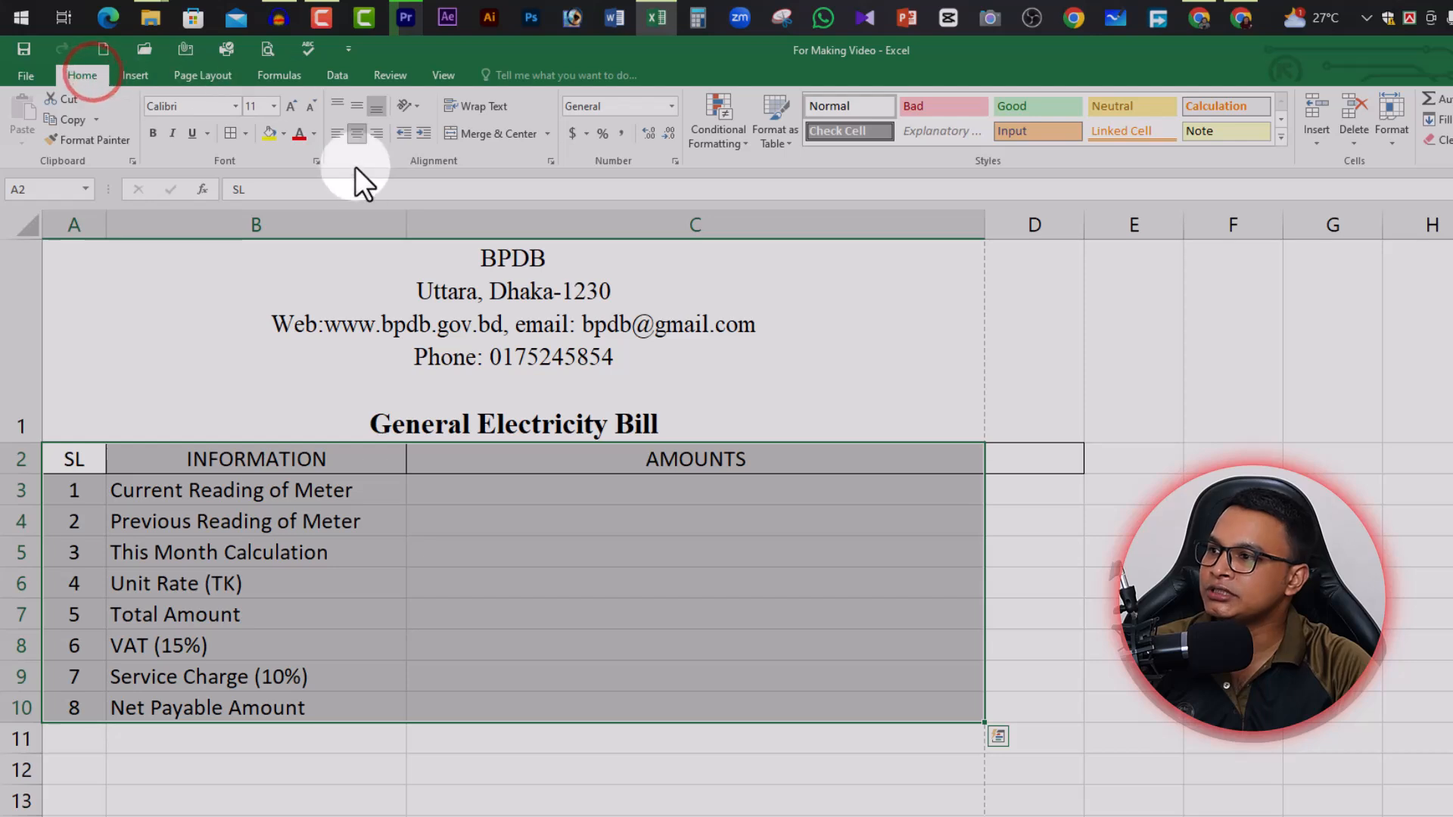
left_click(247, 133)
left_click(264, 284)
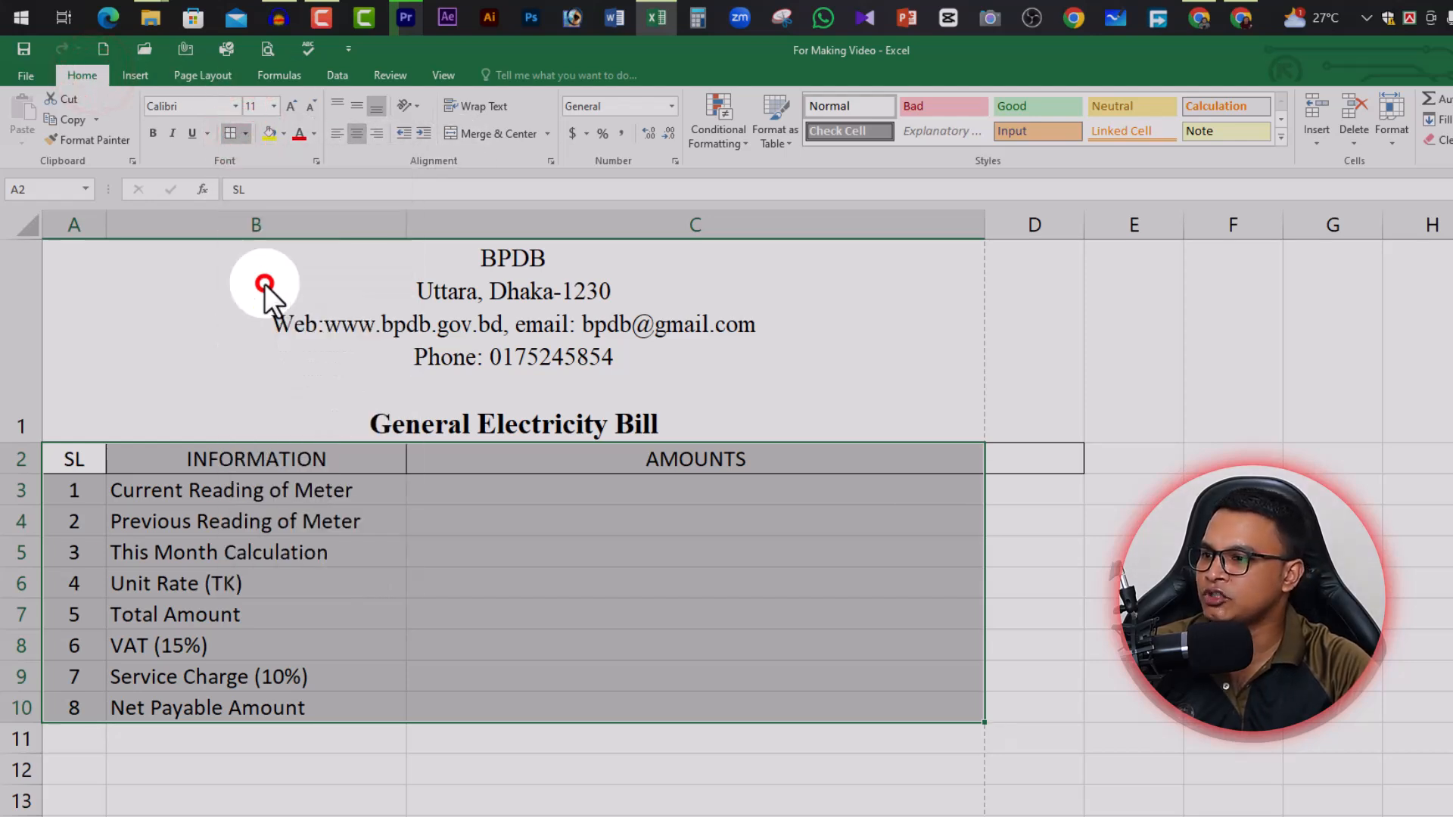
left_click(647, 587)
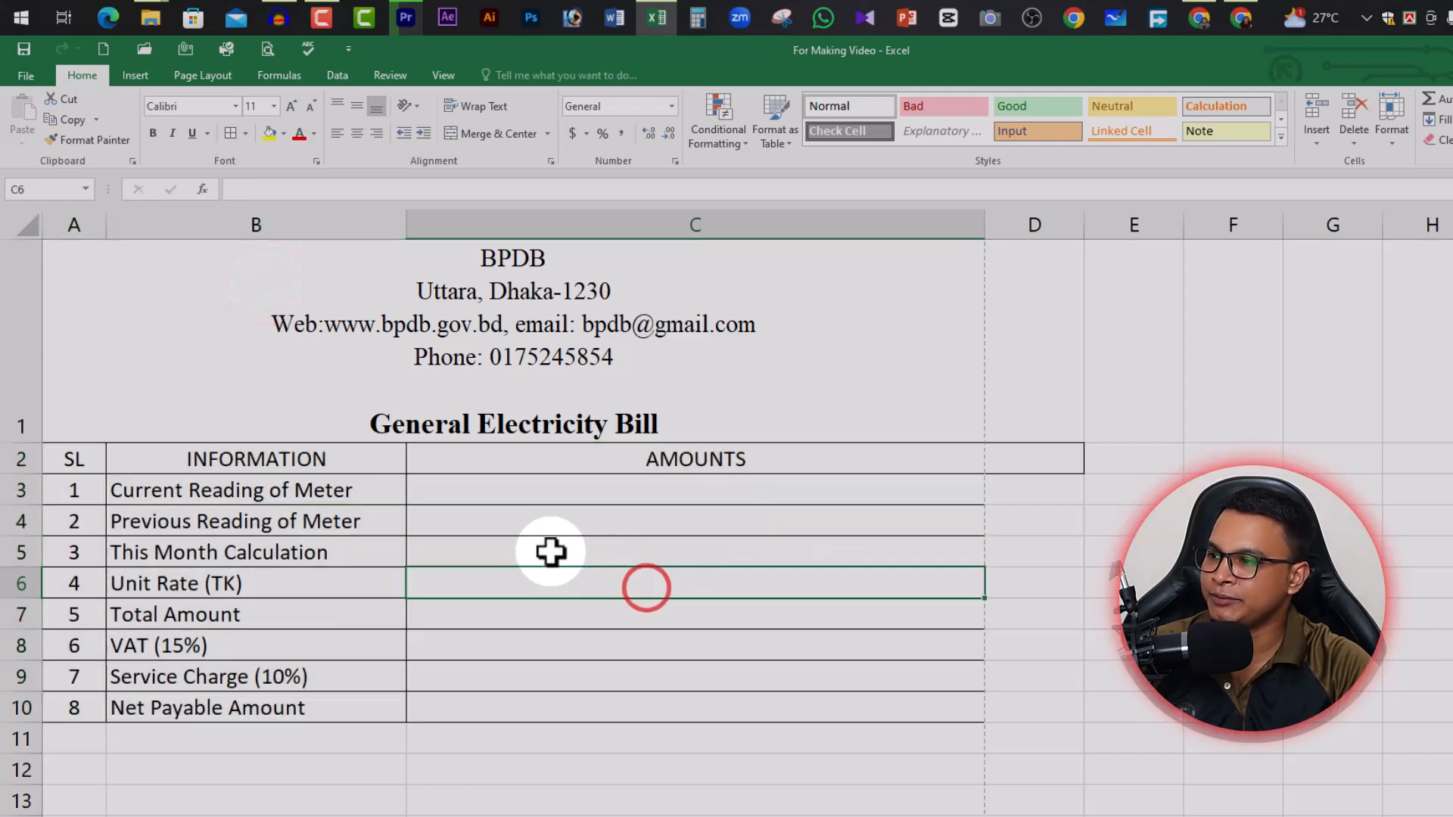
Widen column B for the item labels and narrow column C to fit the page
left_click(397, 459)
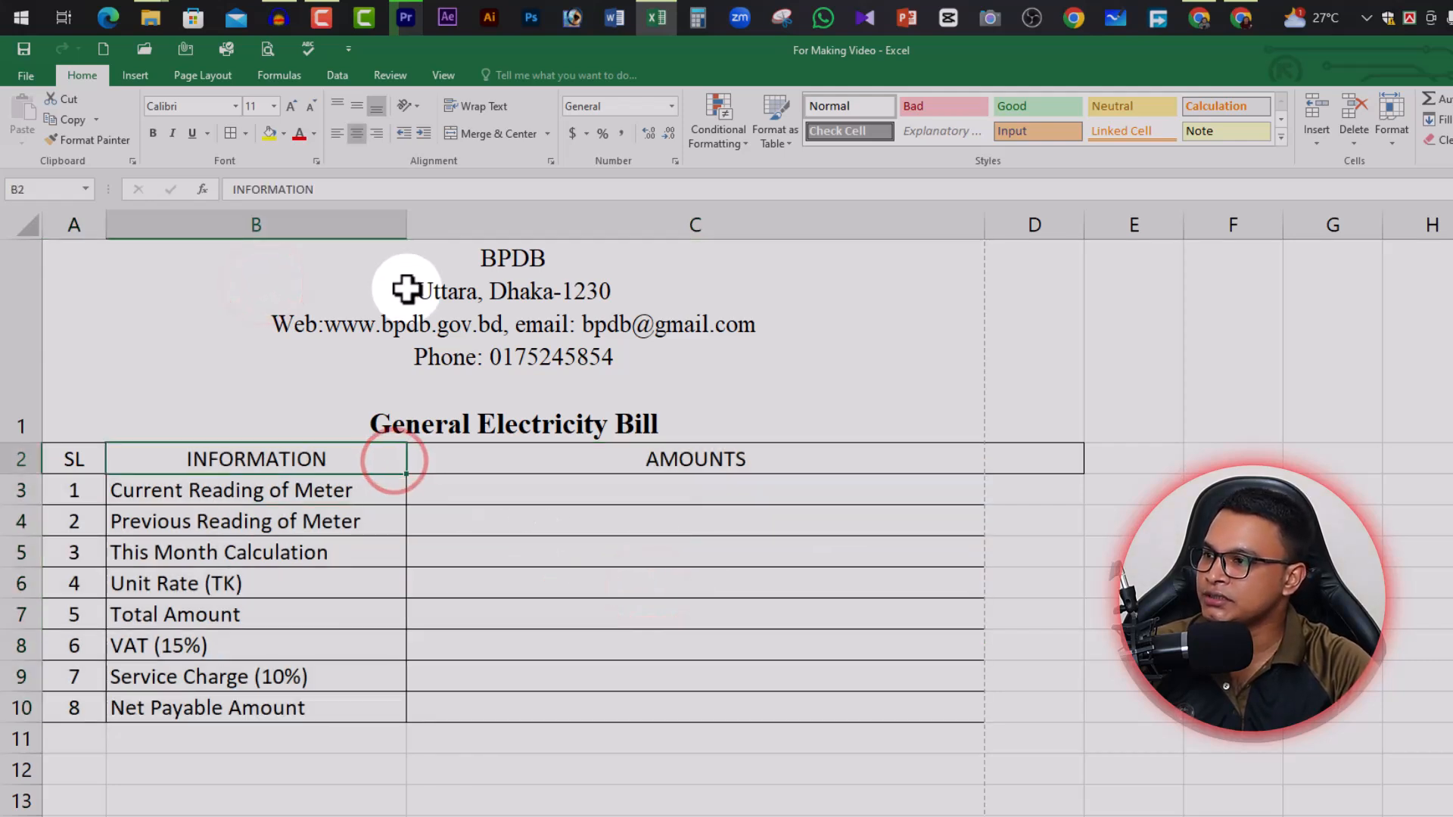
left_click_drag(407, 233, 519, 250)
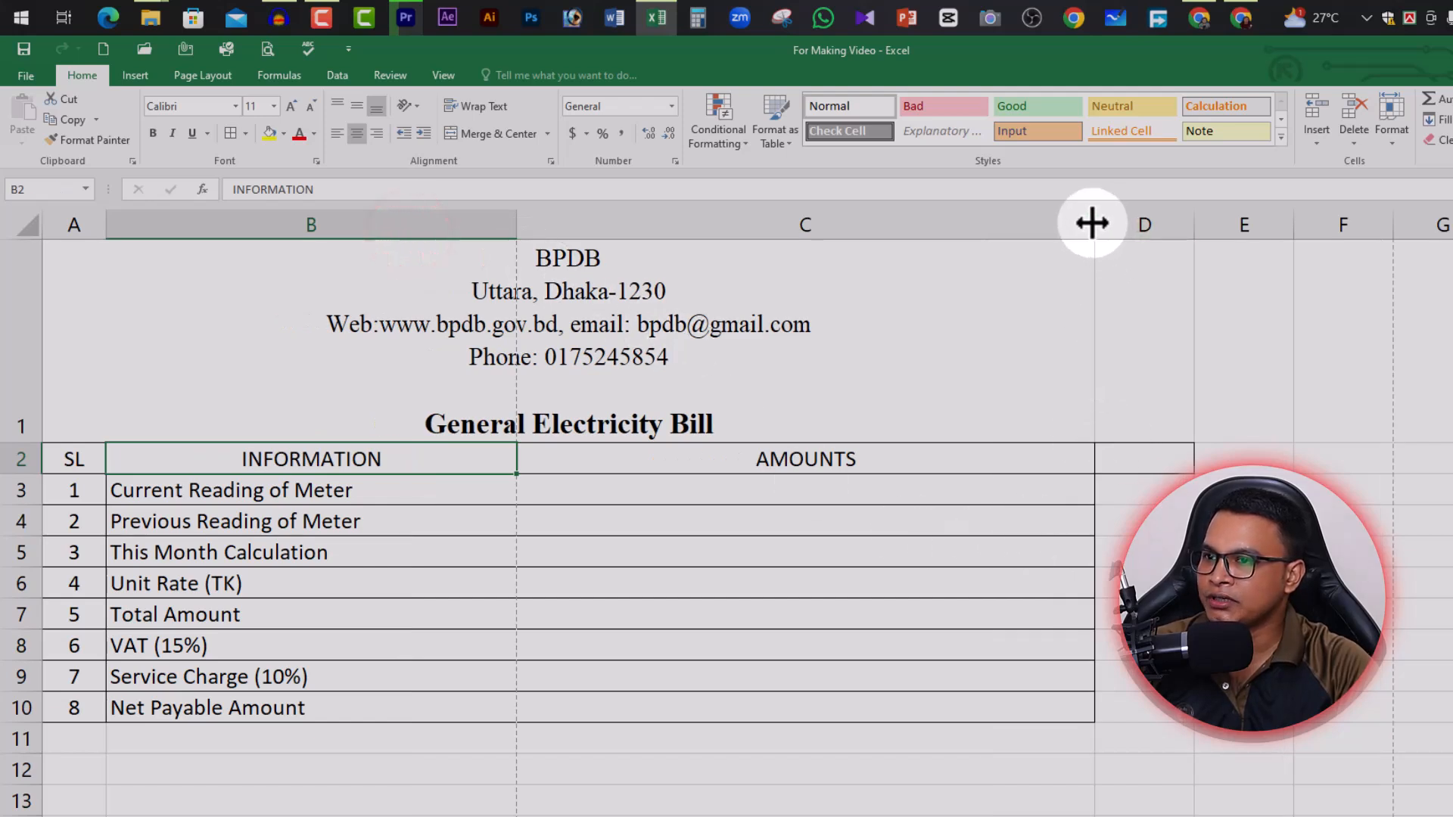
left_click_drag(1092, 224, 972, 227)
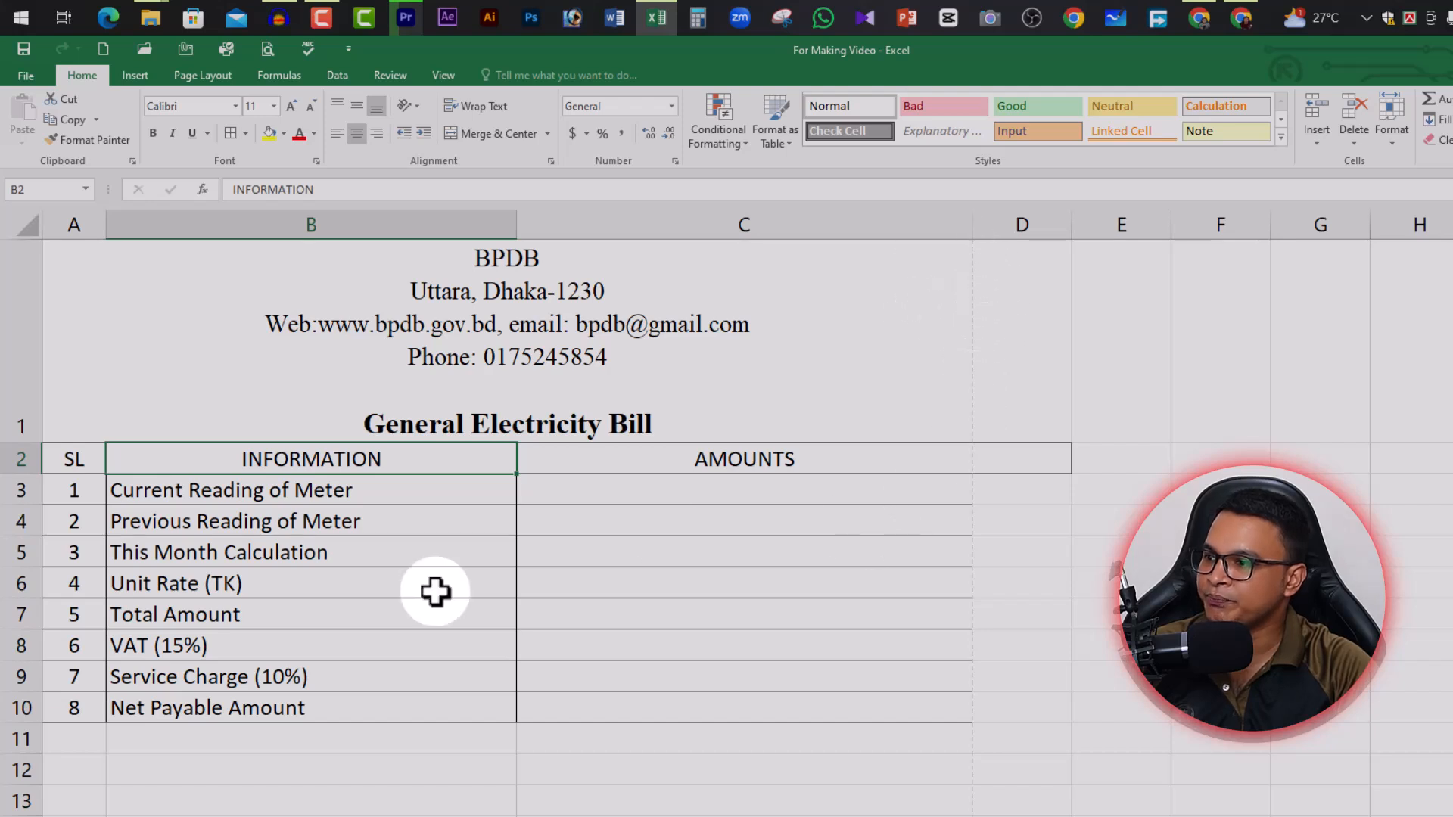
left_click(227, 522)
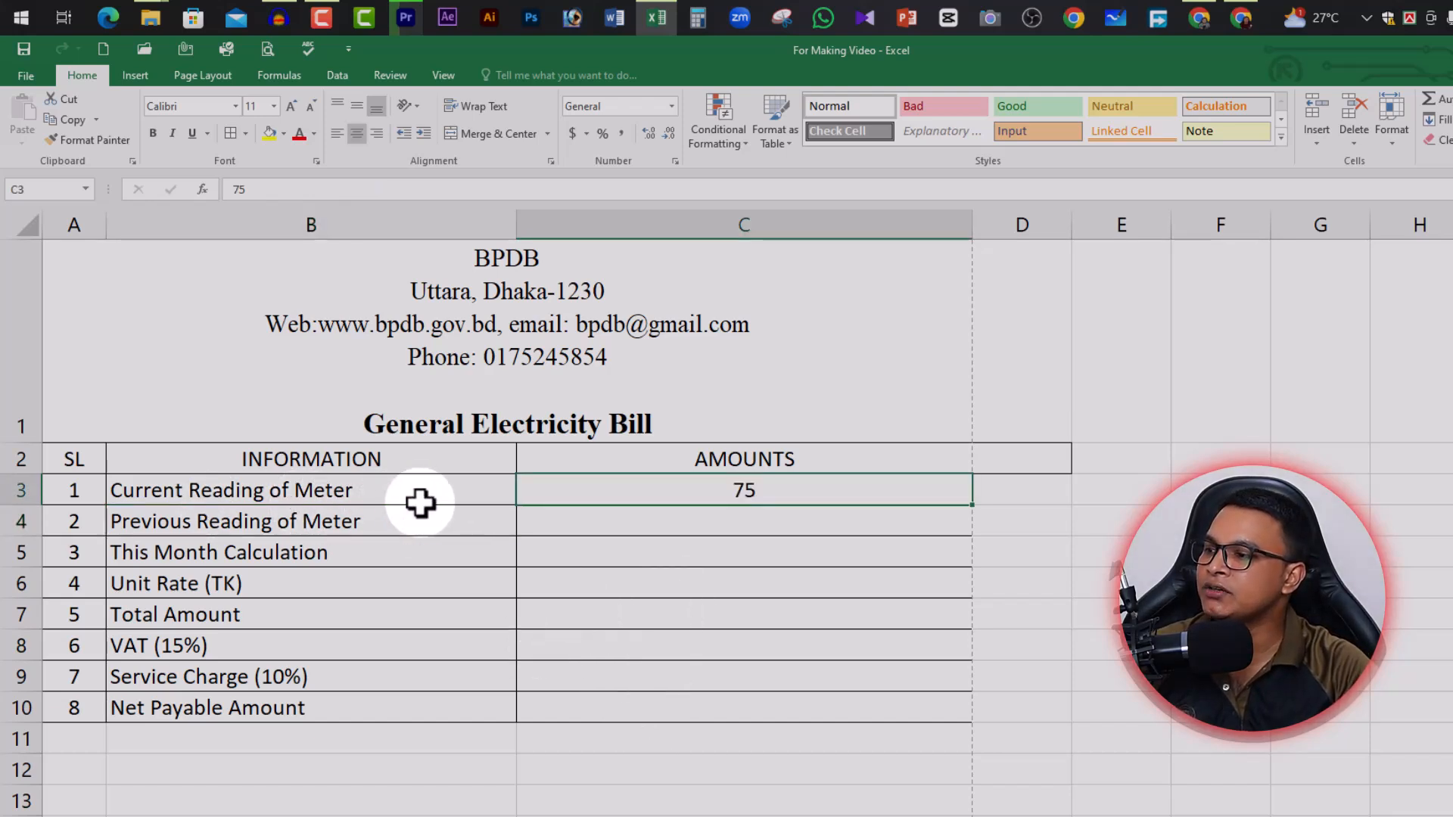
Enter 1225 as the current meter reading in C3 and 1025 as the previous reading in C4
left_click(772, 493)
left_click(729, 494)
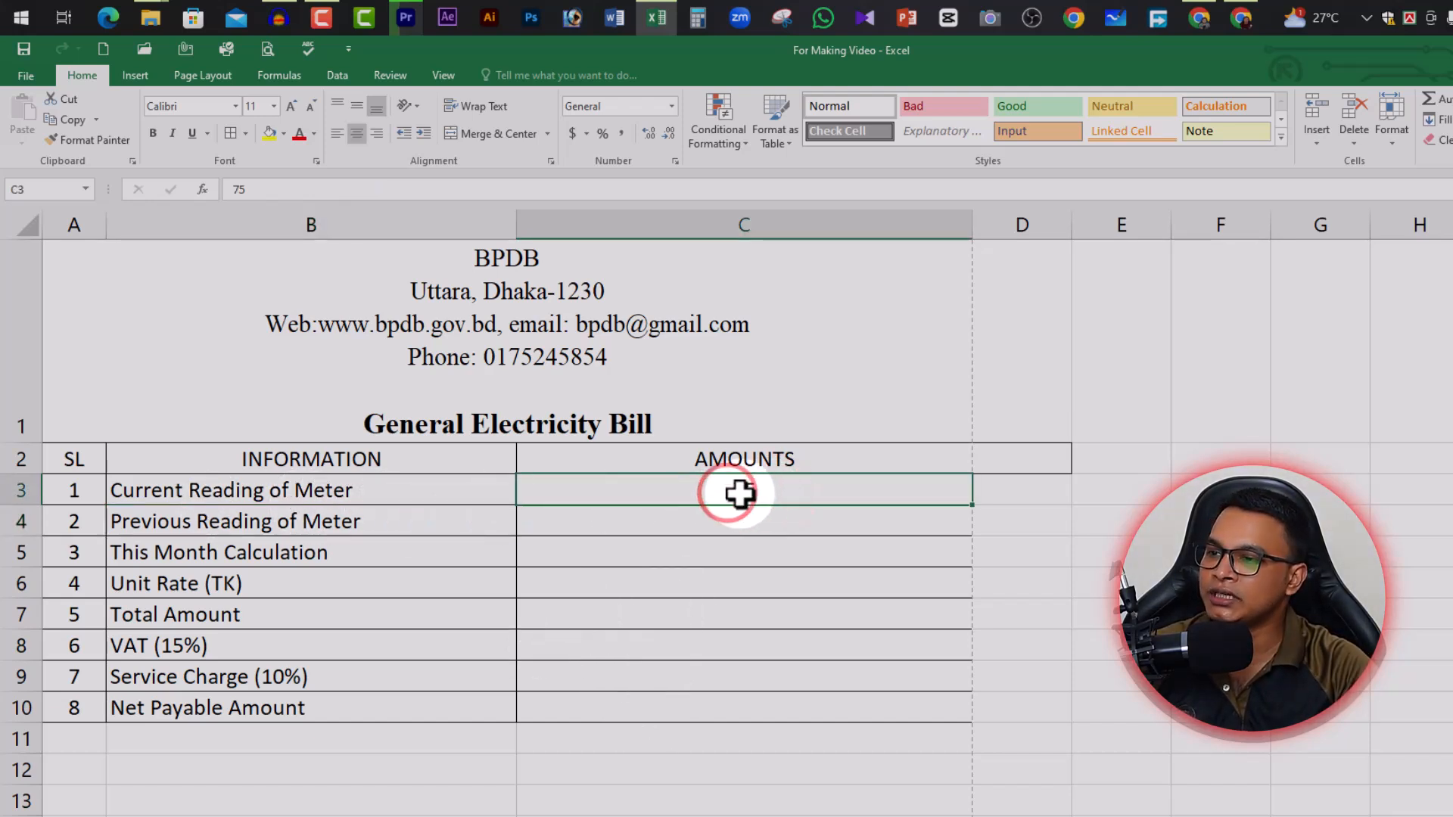
left_click(739, 494)
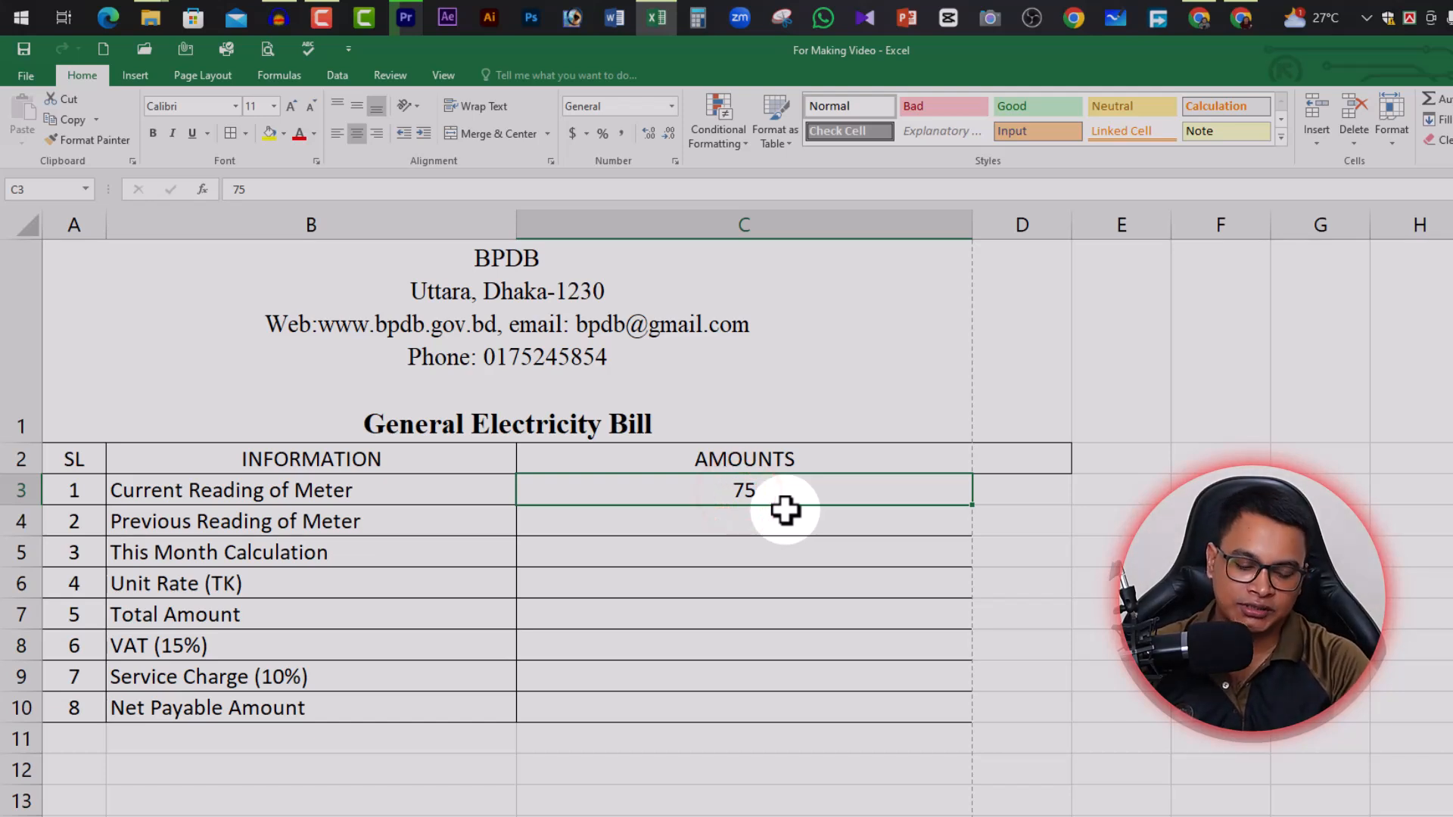
type("122")
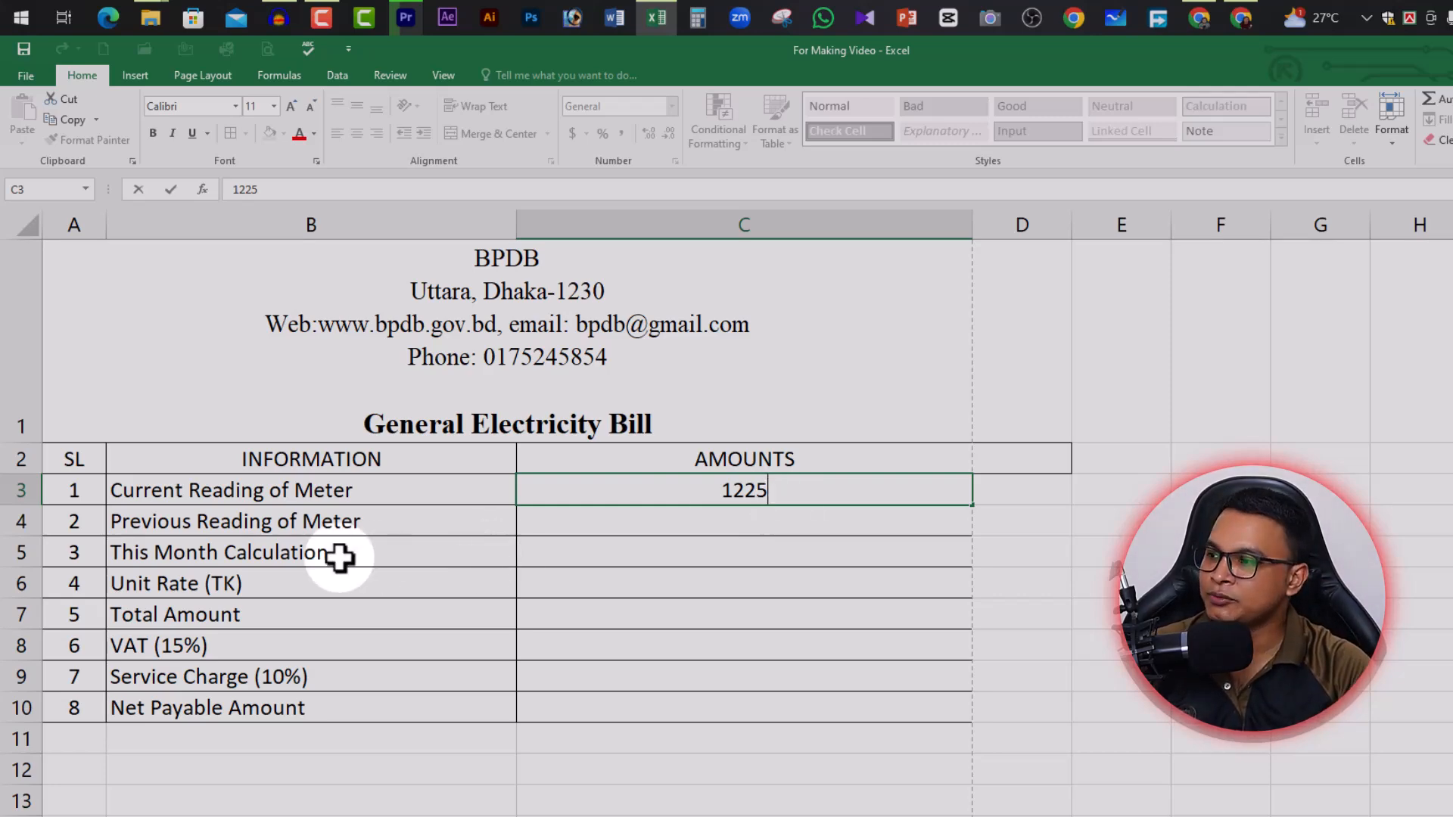
left_click(259, 521)
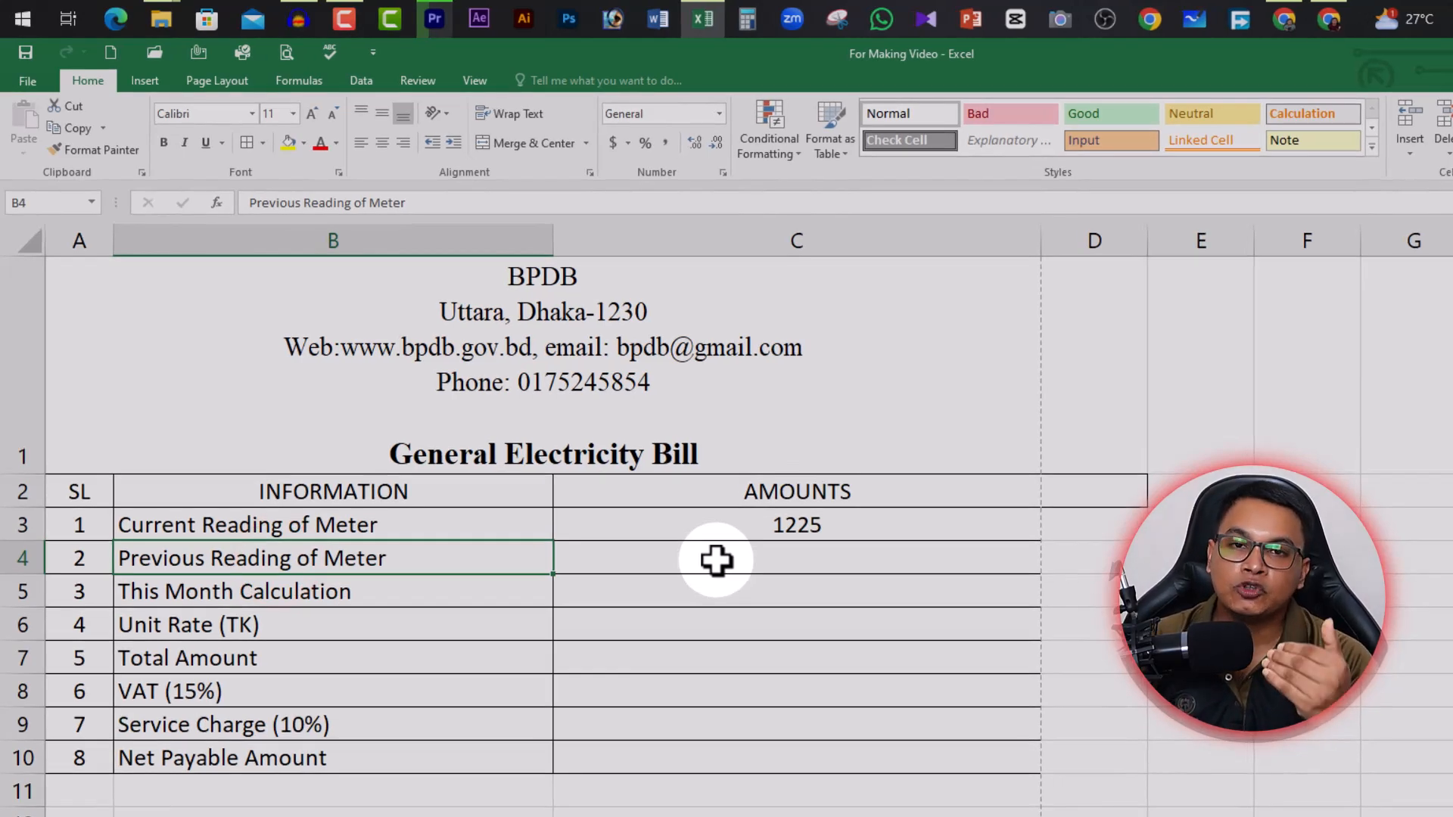
left_click(824, 558)
type("1025")
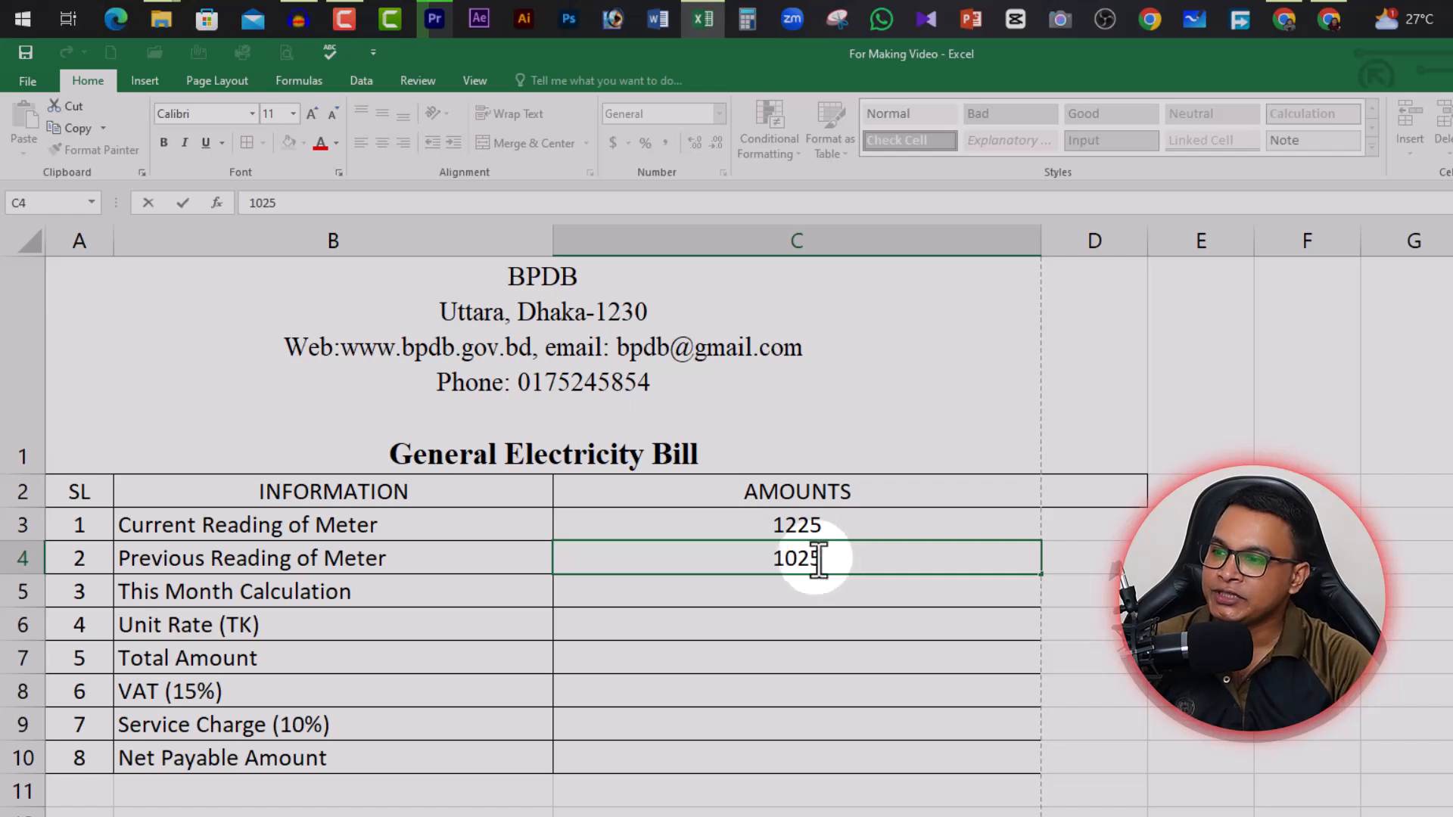
left_click(839, 535)
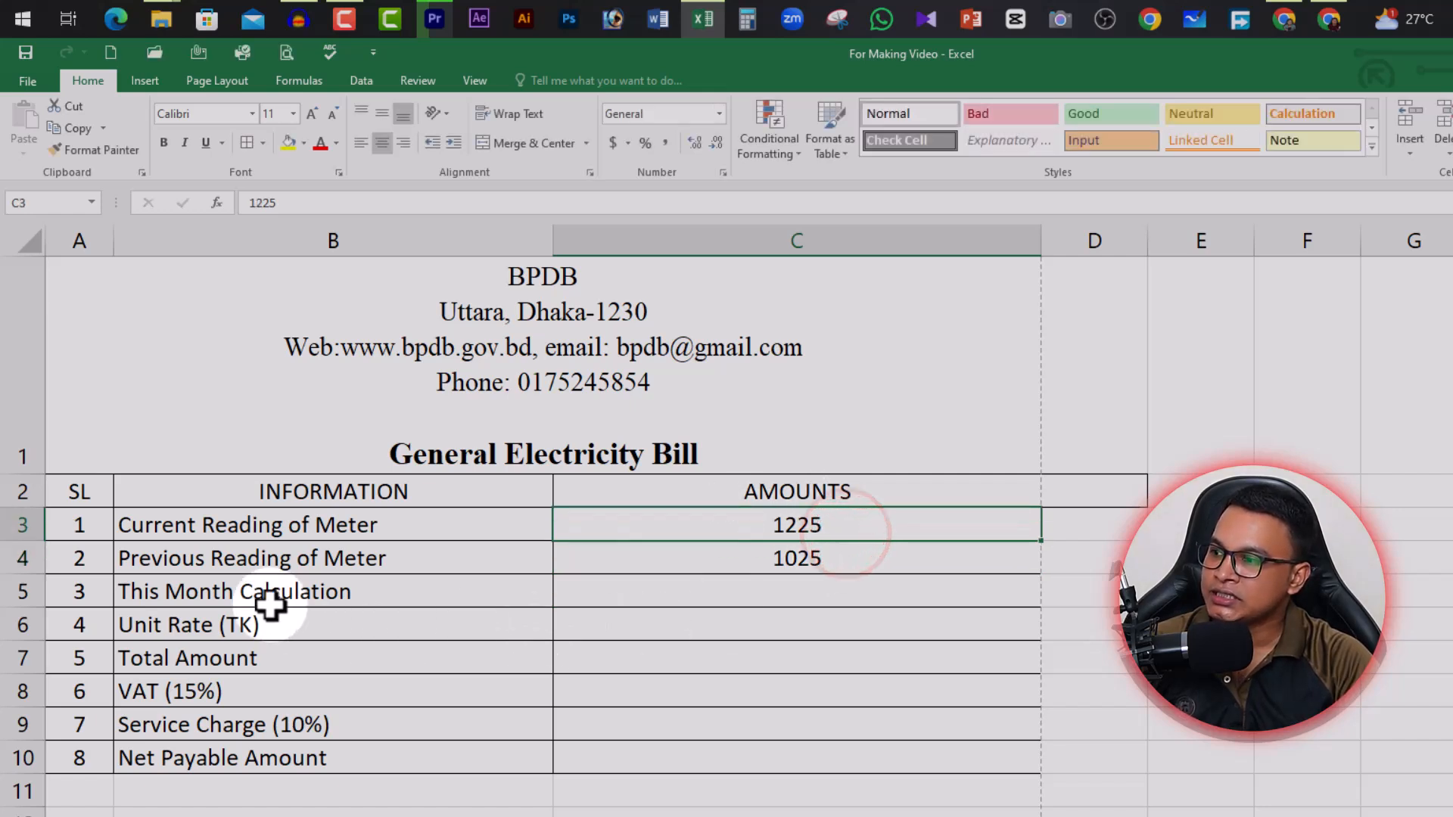
left_click(794, 589)
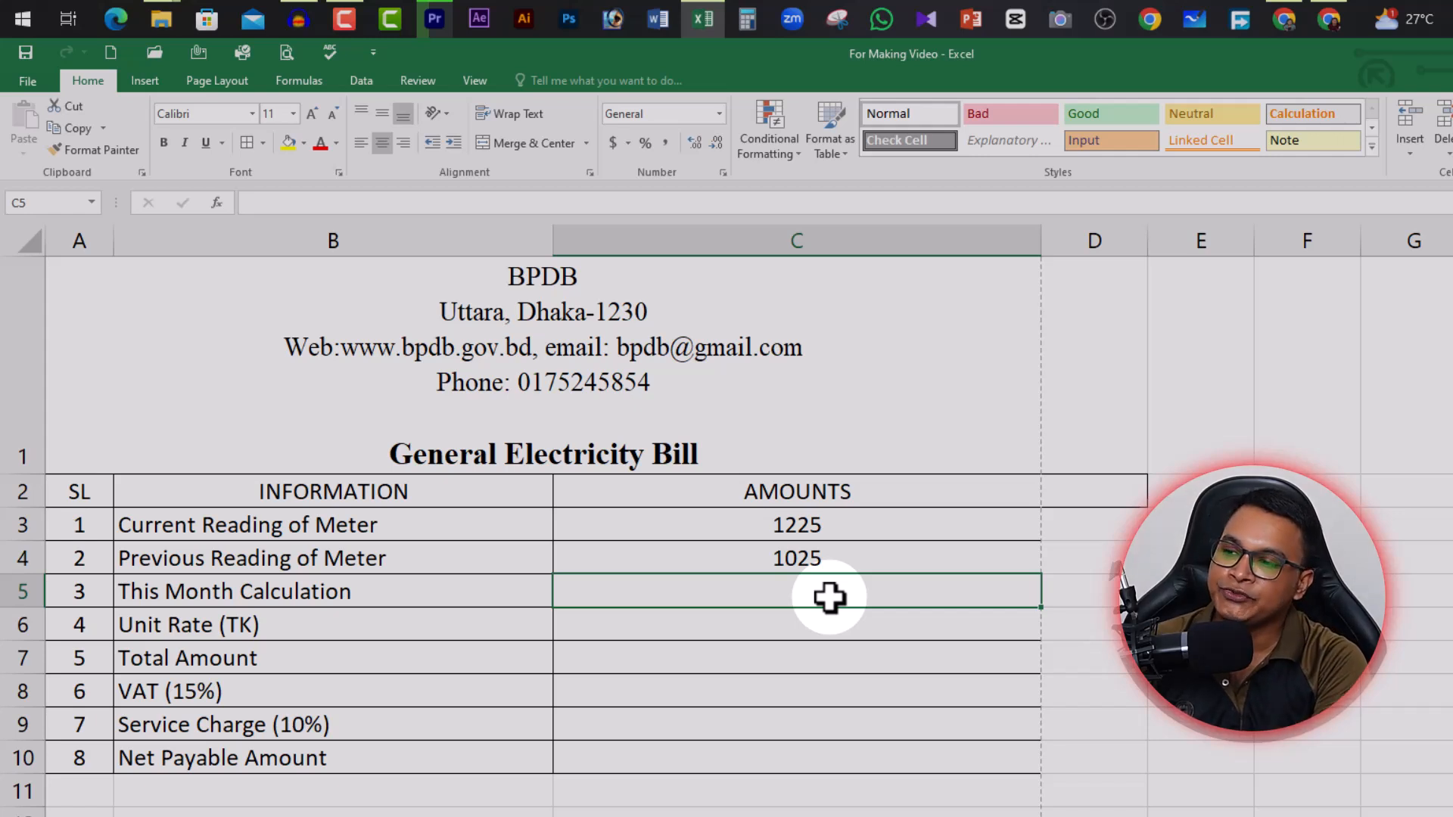
Enter =SUM(C4-C3) in C5 for This Month Calculation
type("=")
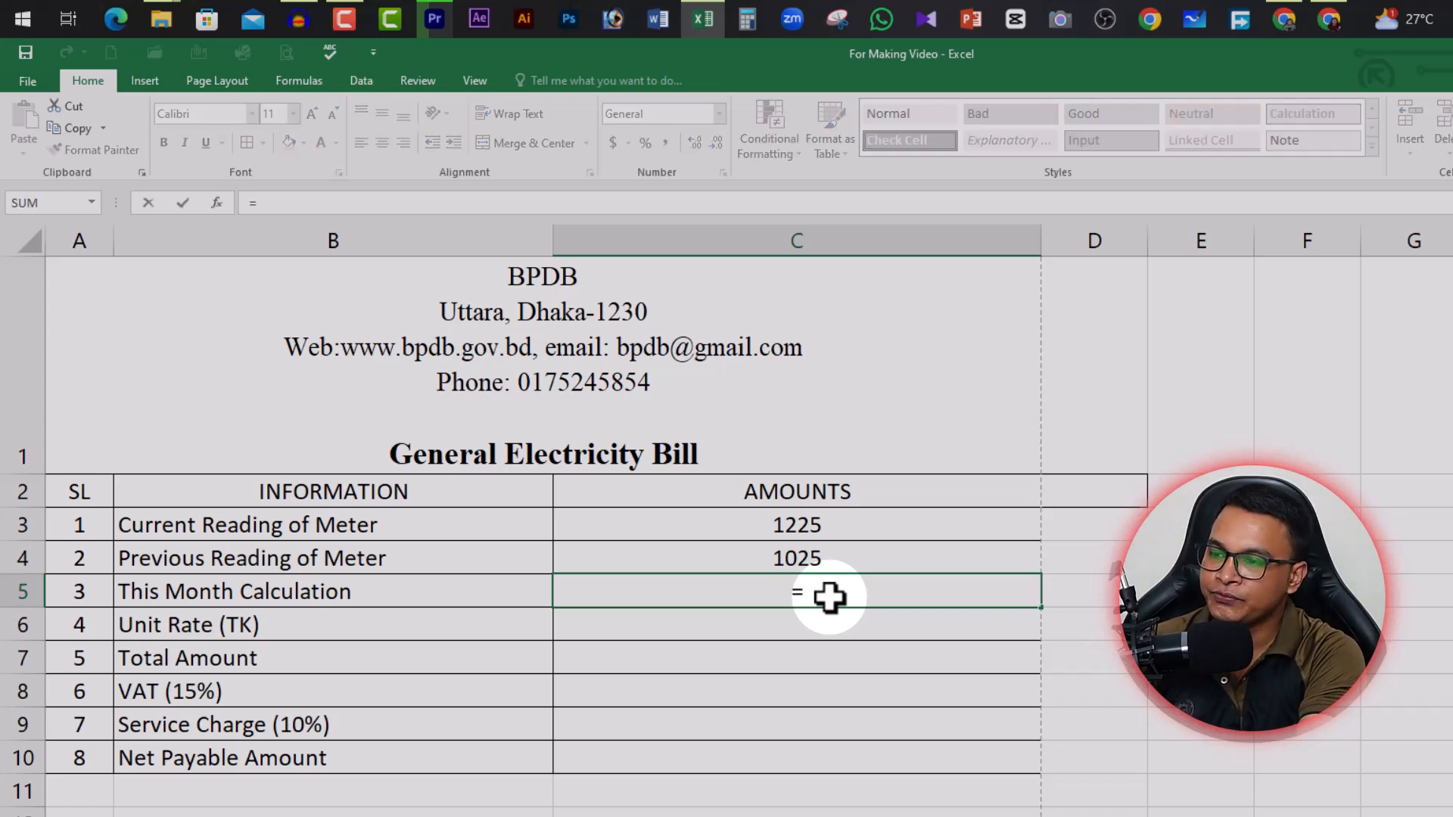
type("sum(")
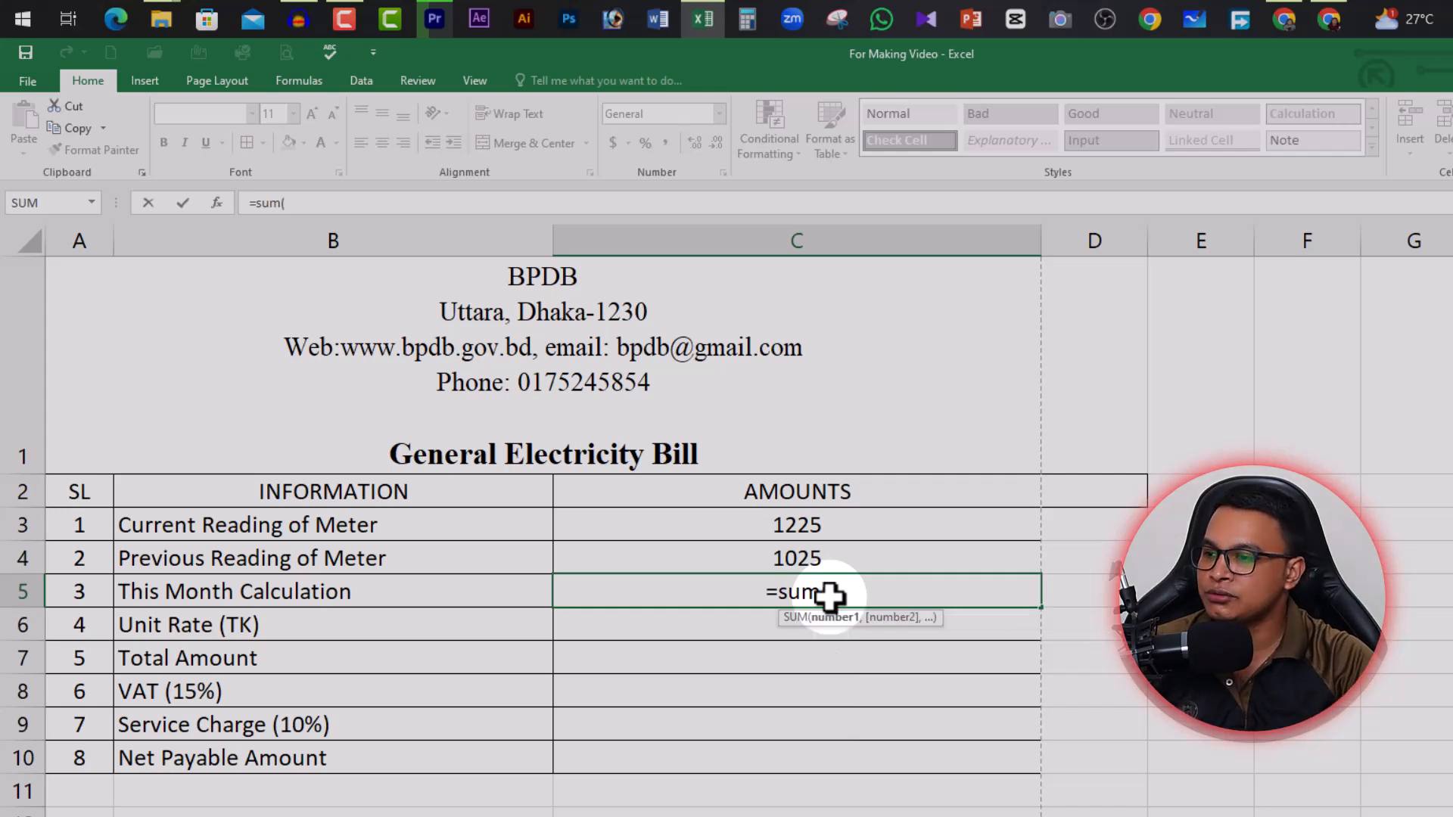
left_click(812, 558)
type("-")
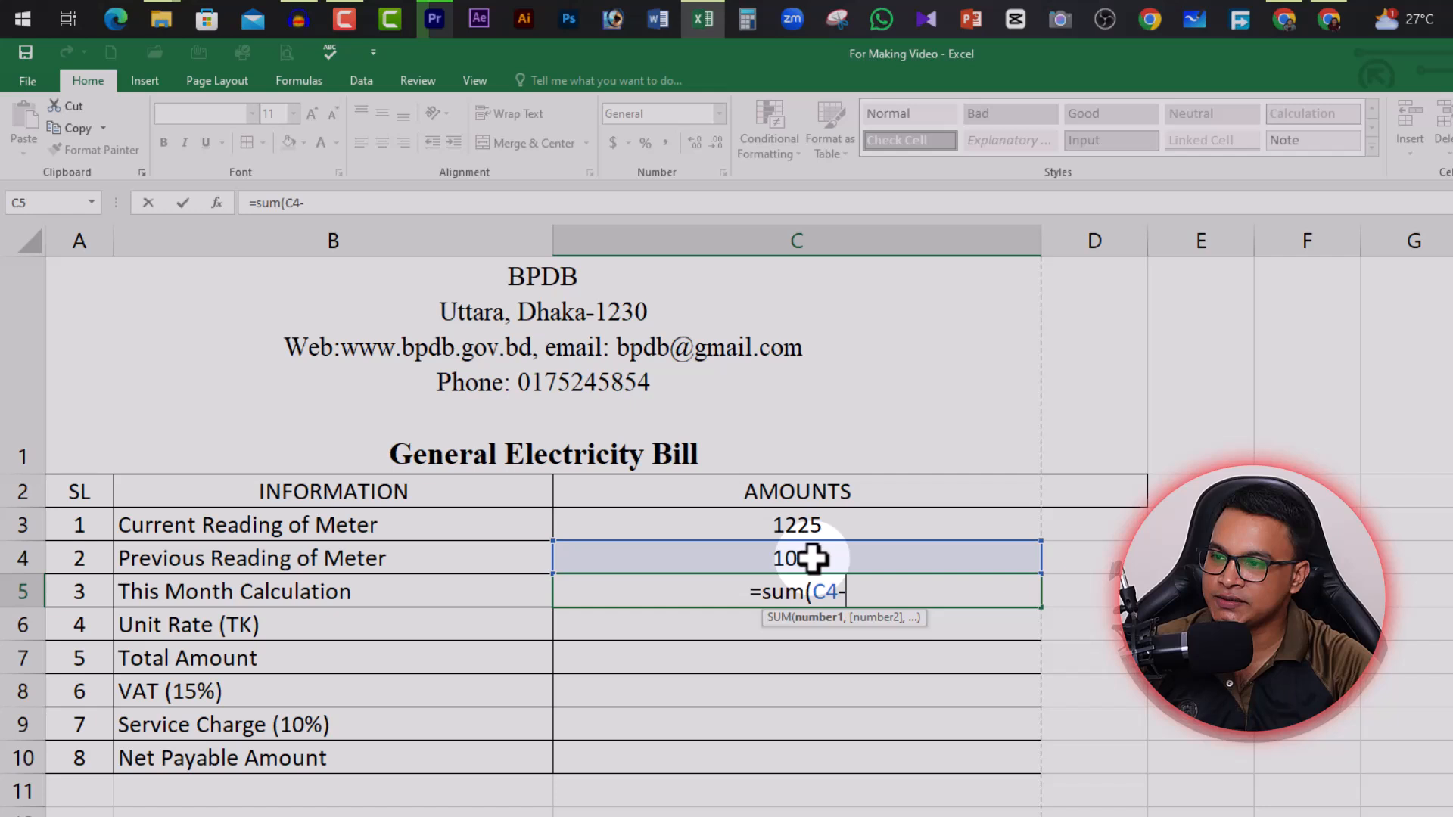
left_click(848, 530)
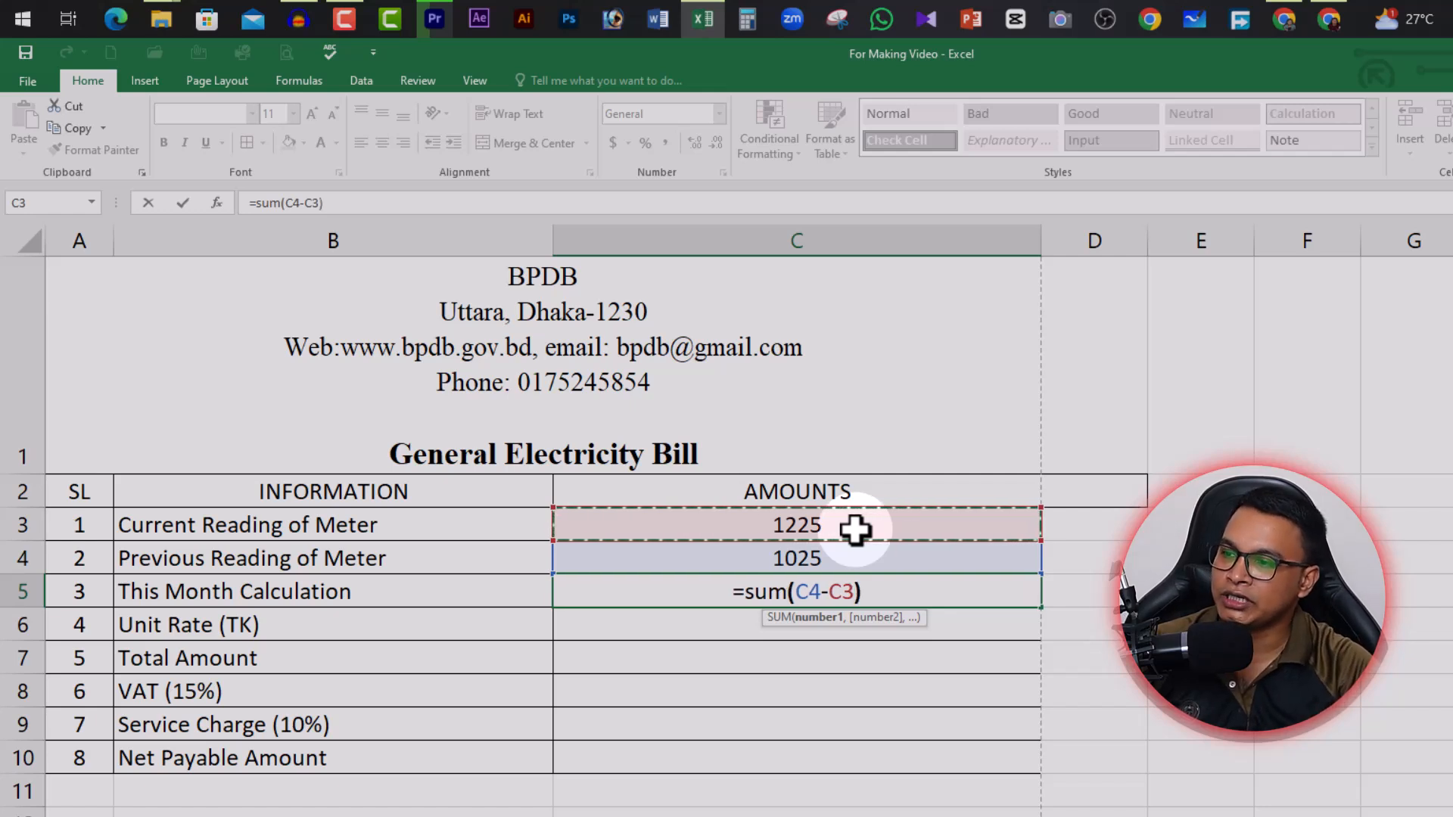
type(")")
key("Return")
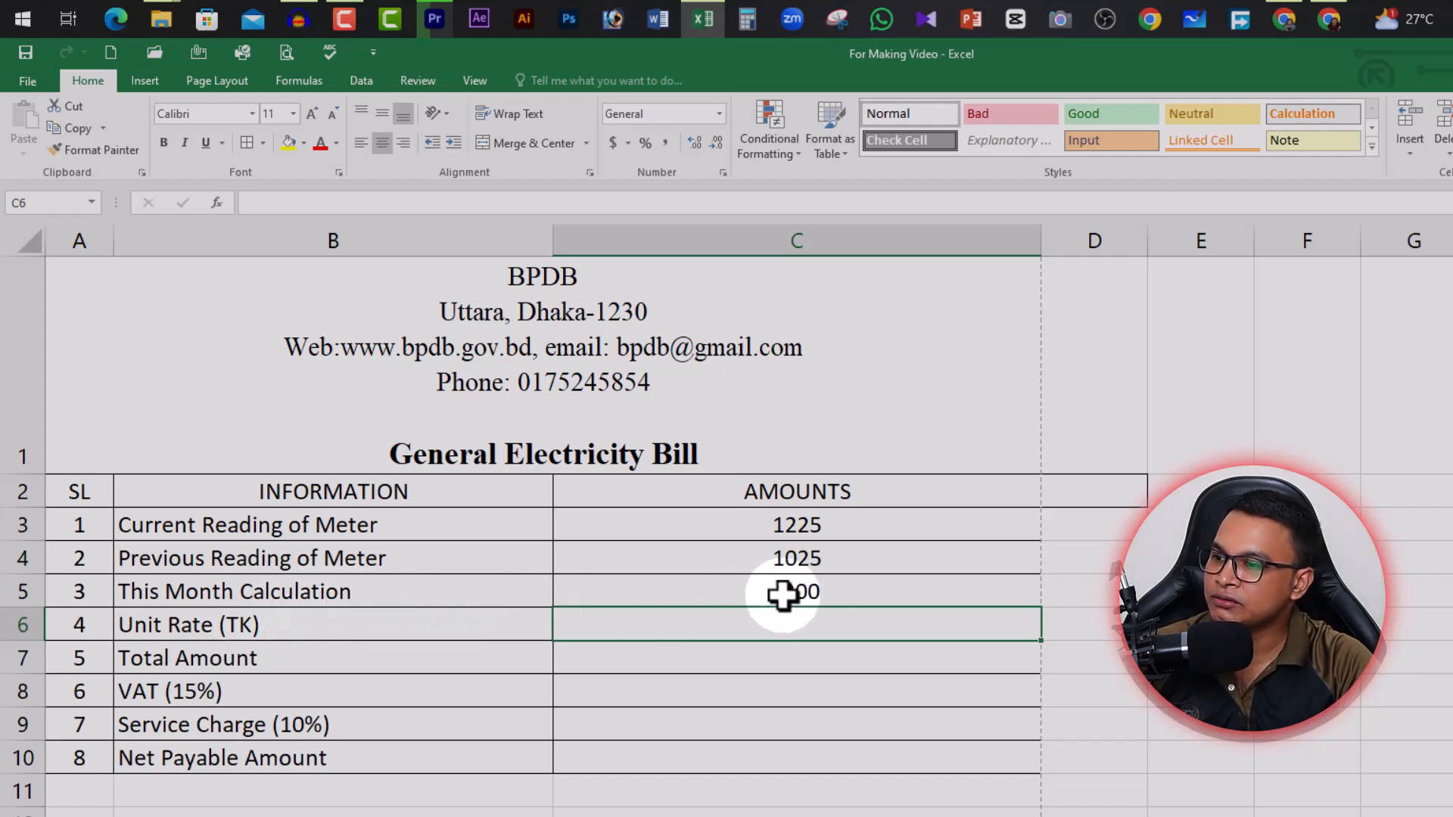
left_click(819, 595)
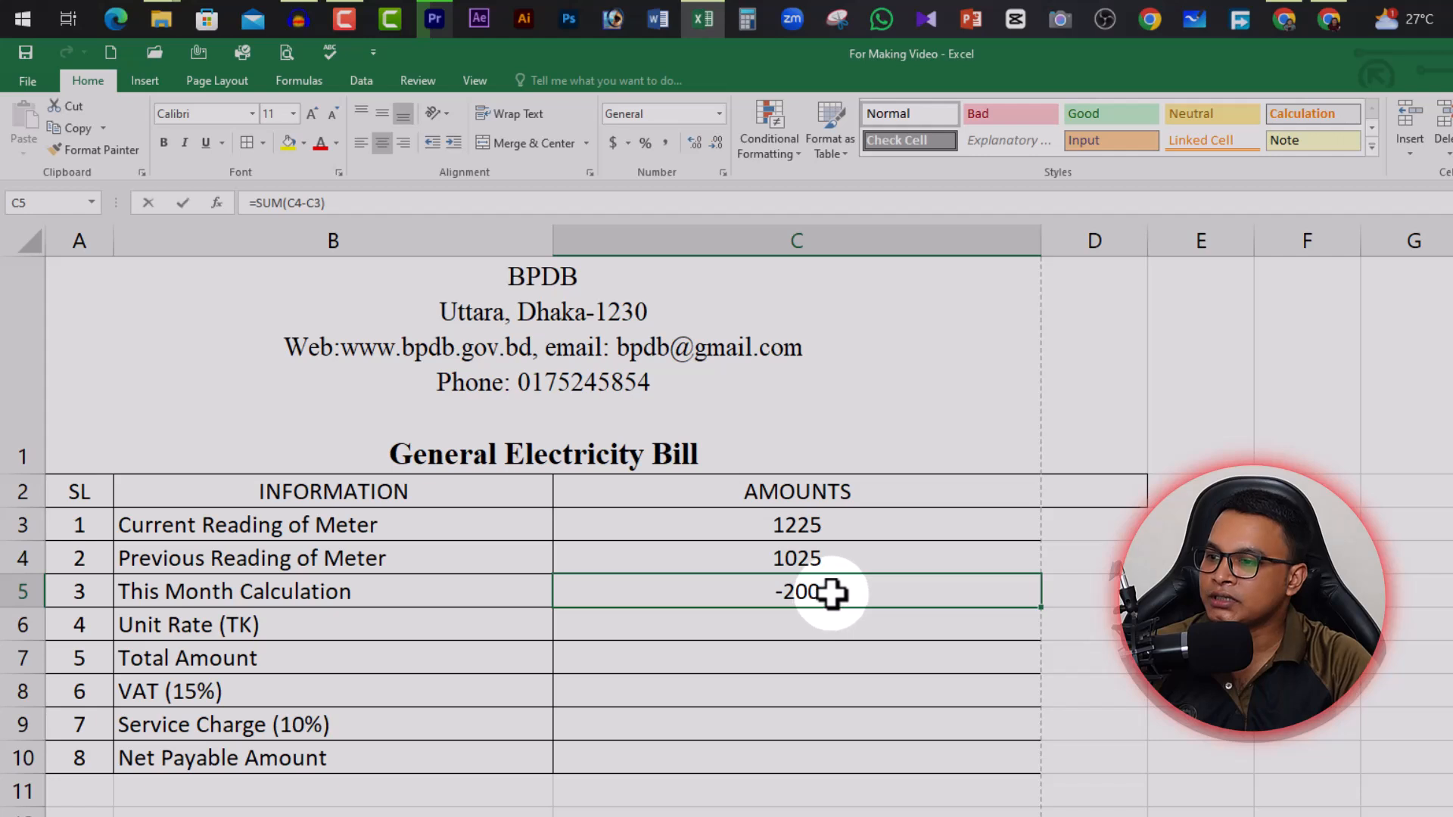
Correct the C5 formula to =SUM(C3-C4) so it shows 200 units
double_click(833, 593)
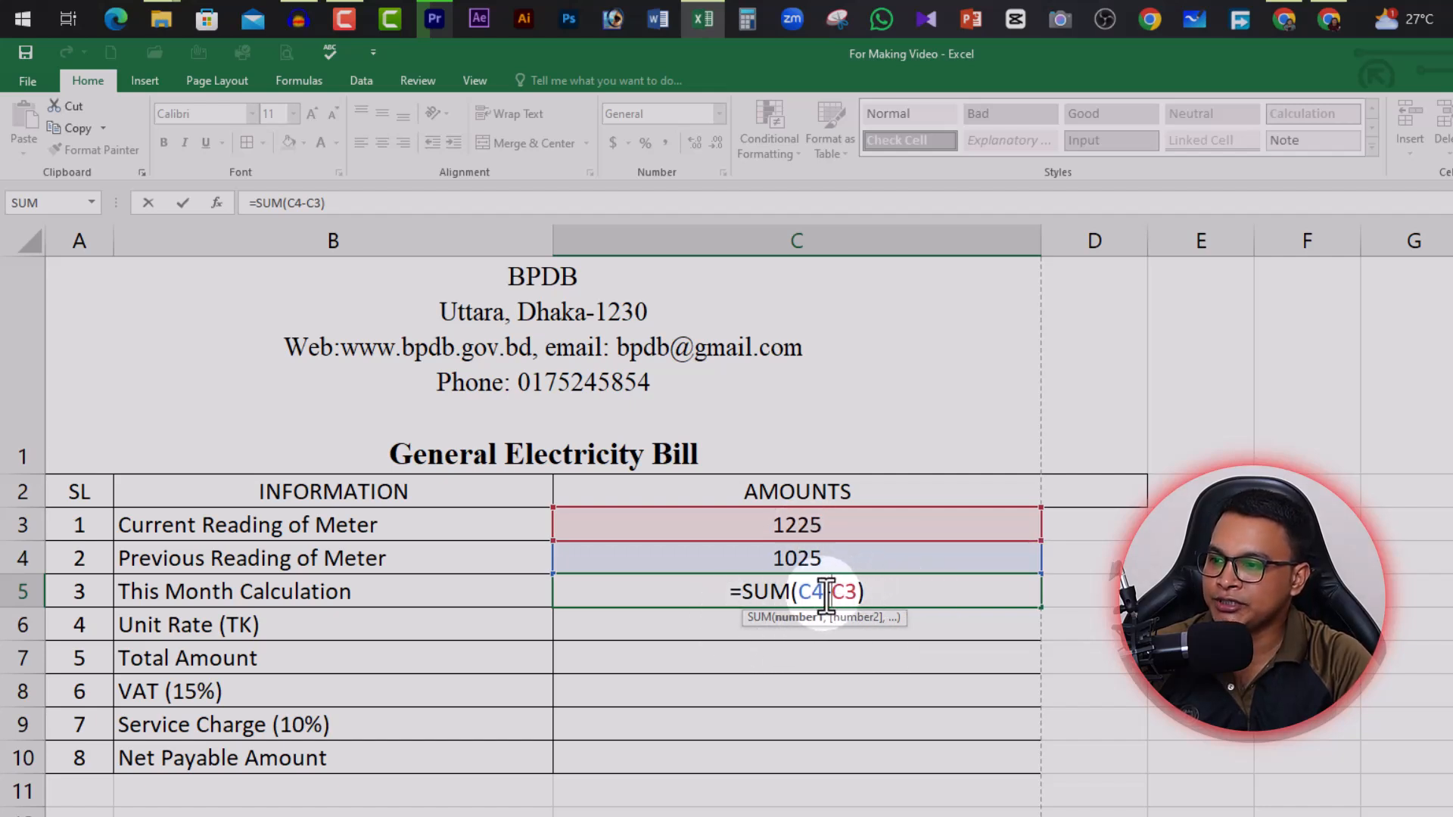
key("BackSpace")
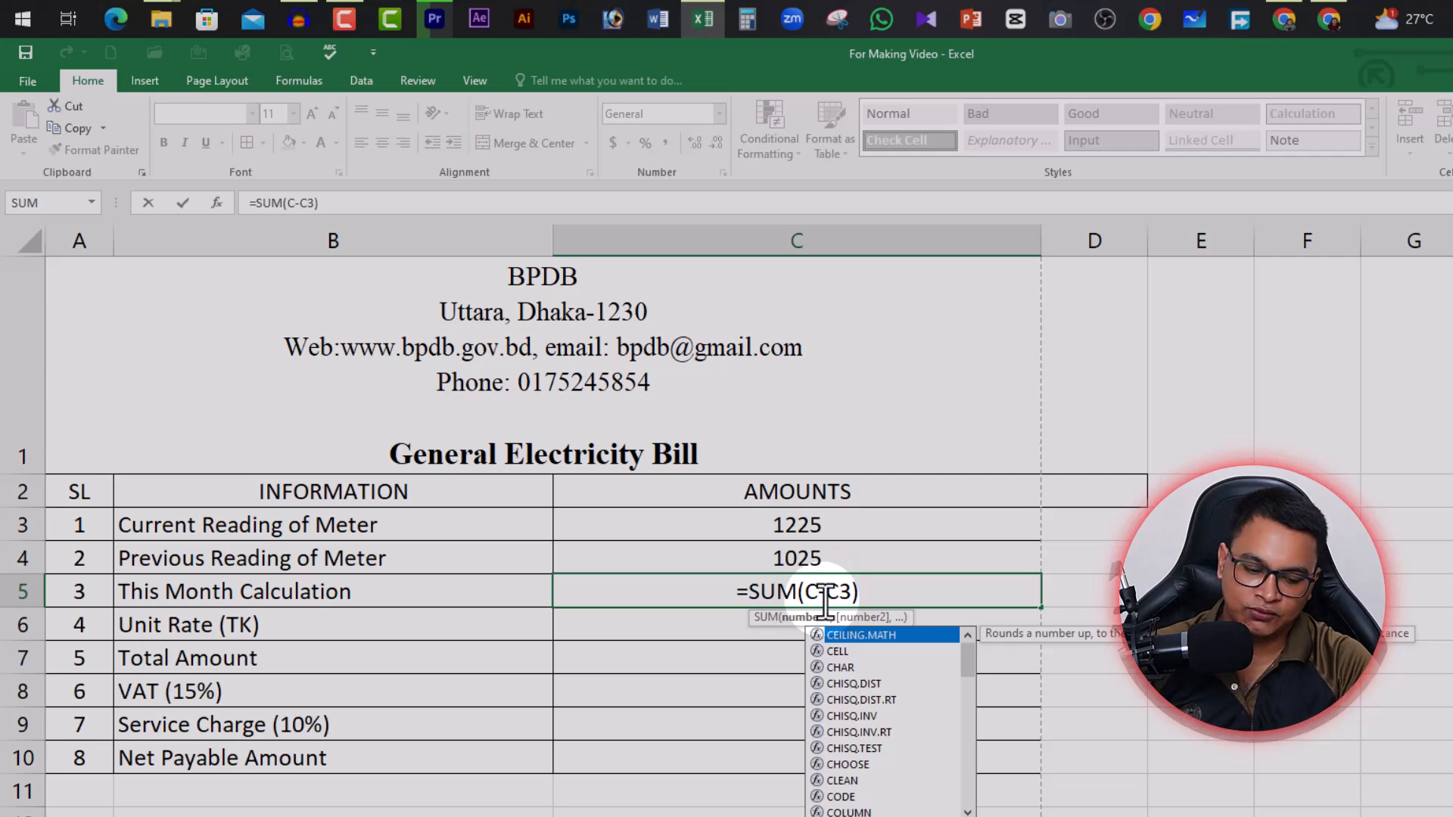
type("3")
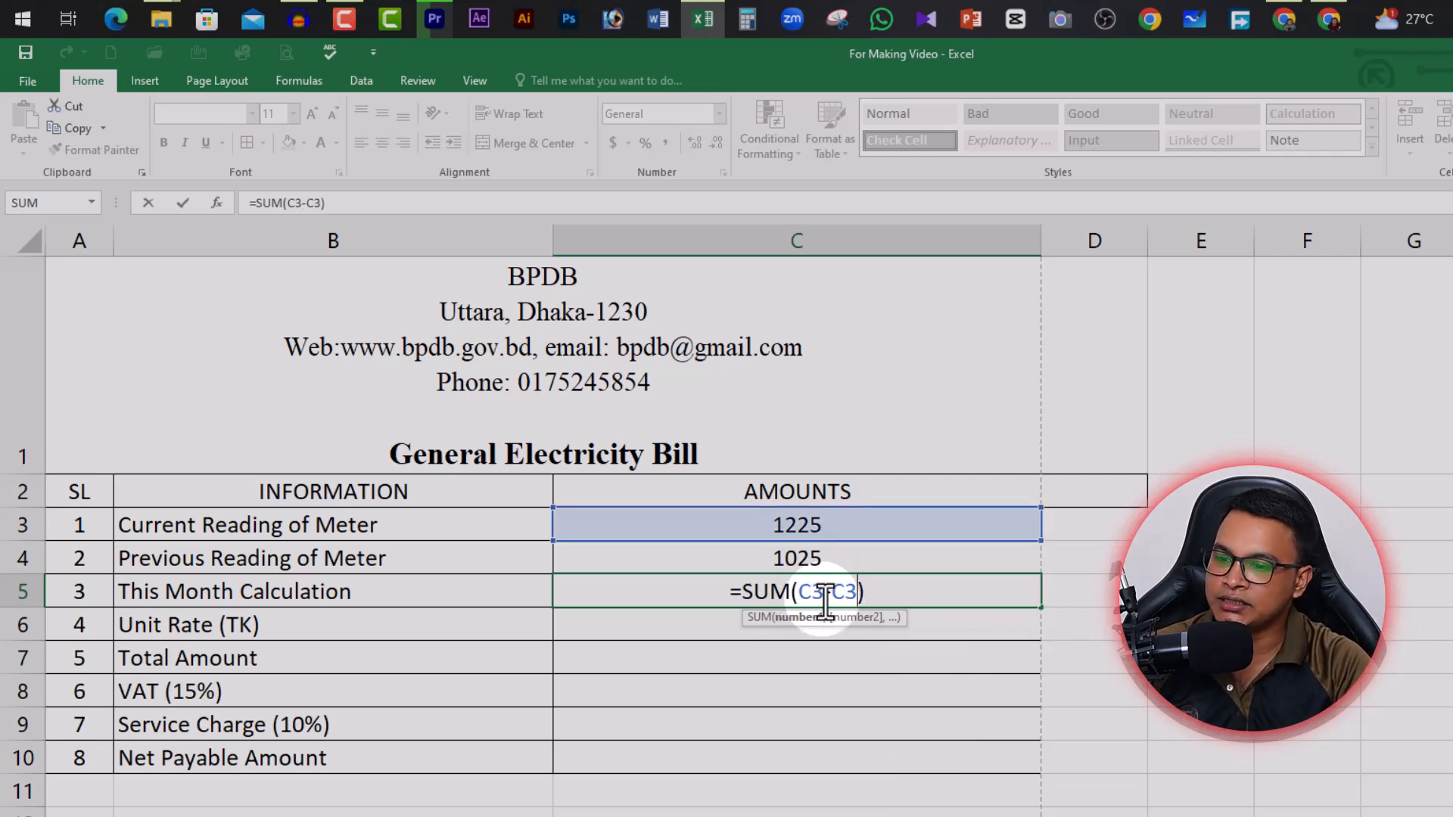
key("BackSpace")
type("4")
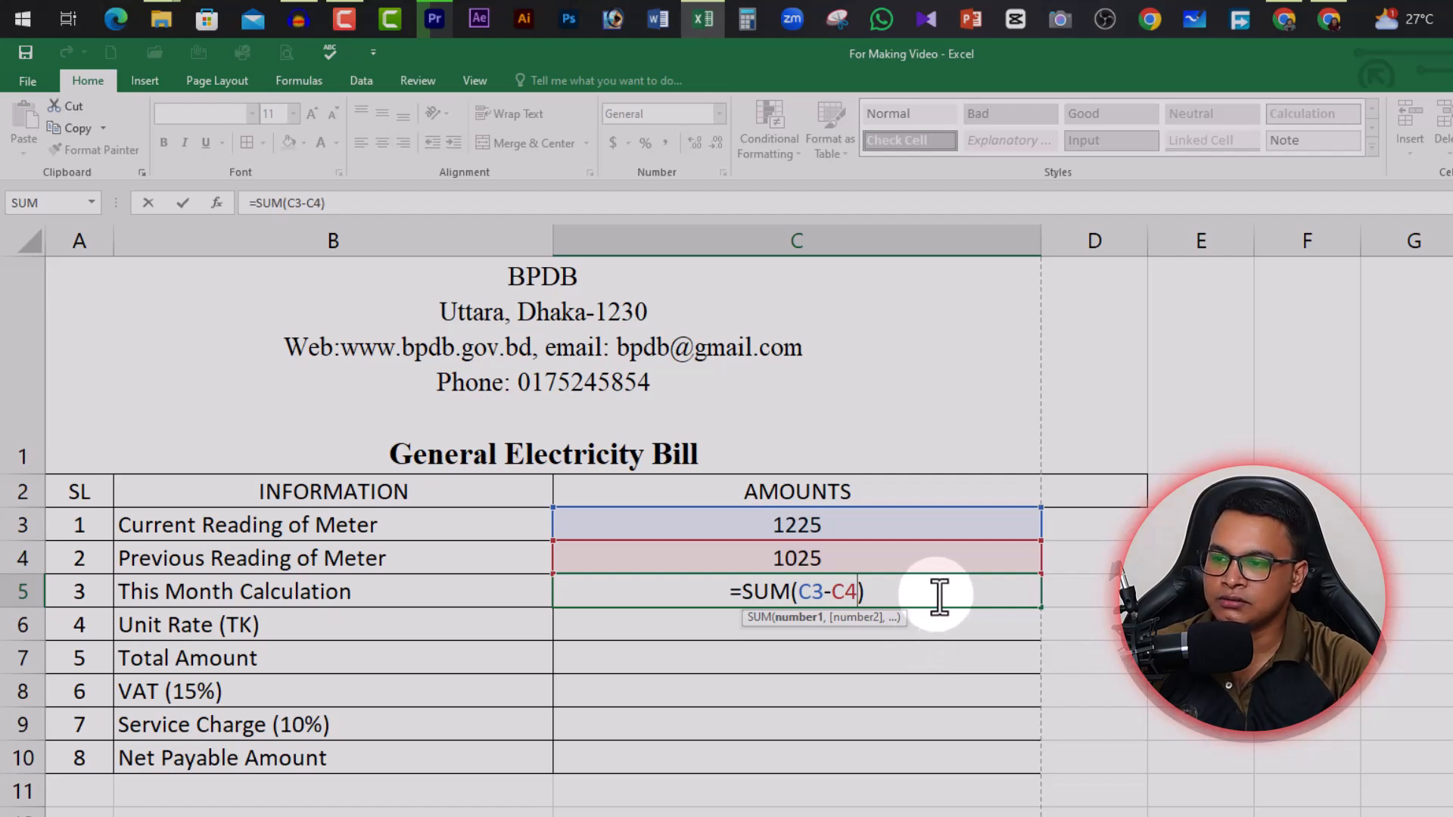
key("Return")
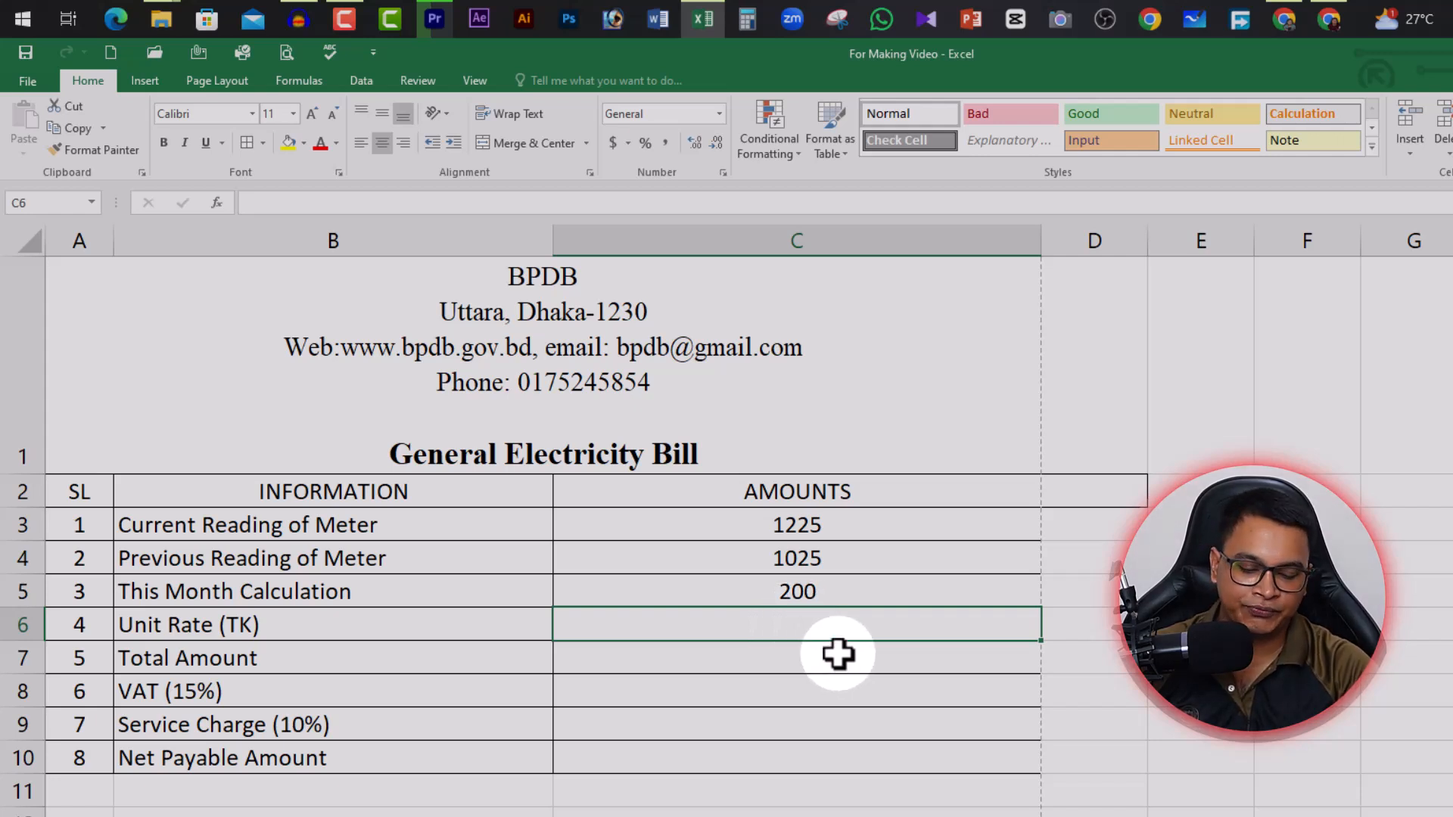
Enter 10 as the Unit Rate in C6 and review the C5 and C7 cells
type("10")
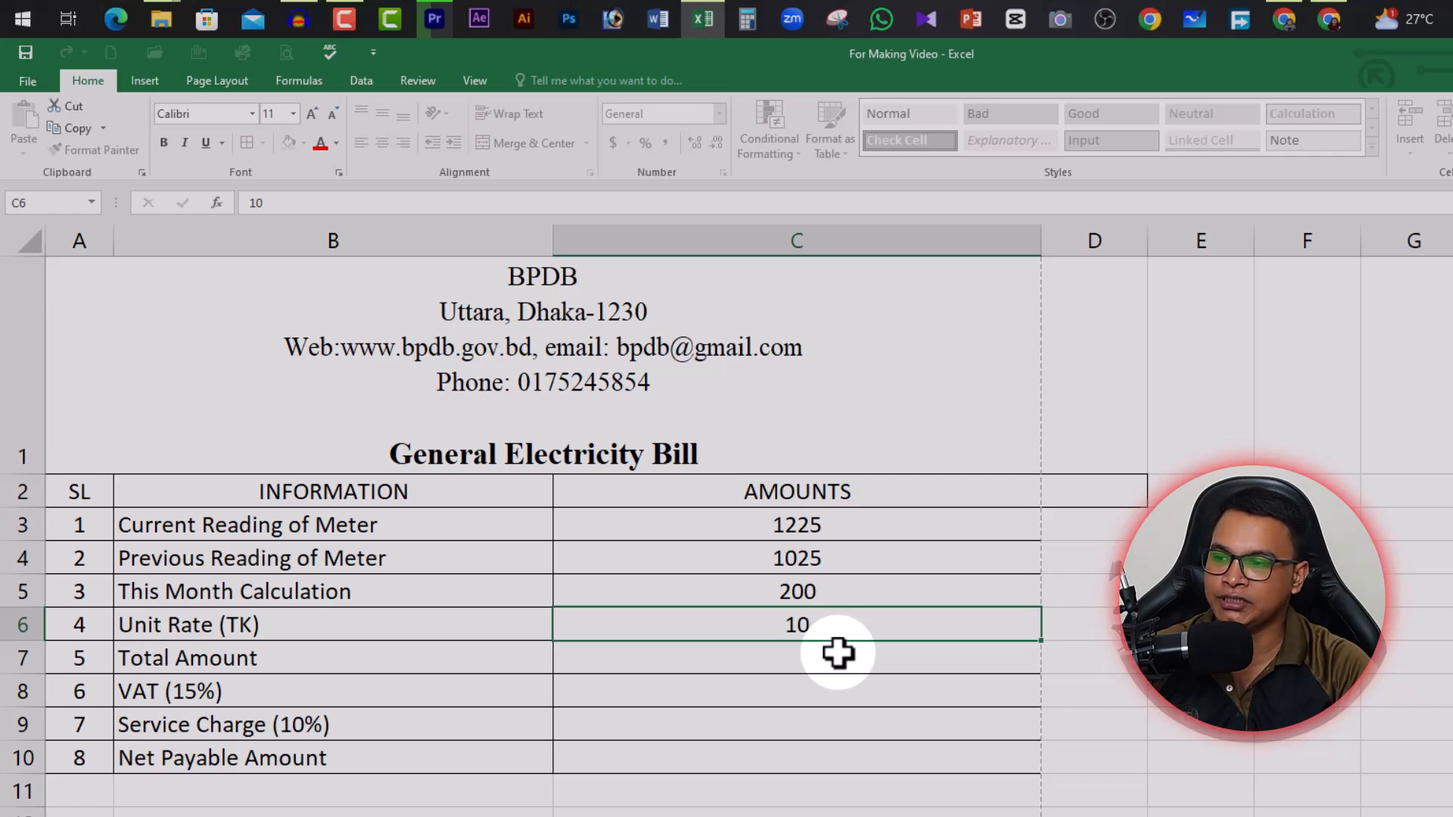
key("Tab")
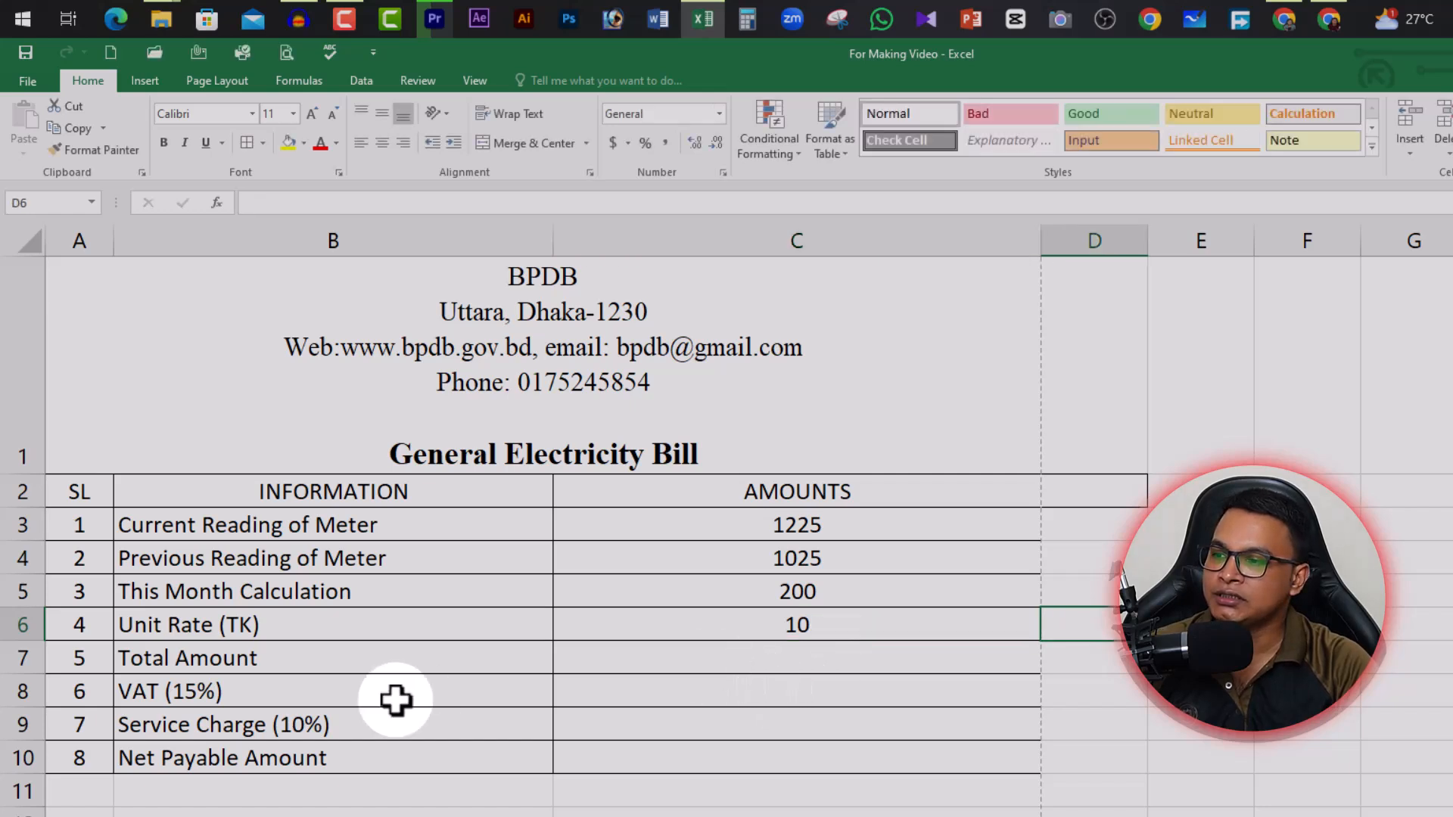
left_click(777, 664)
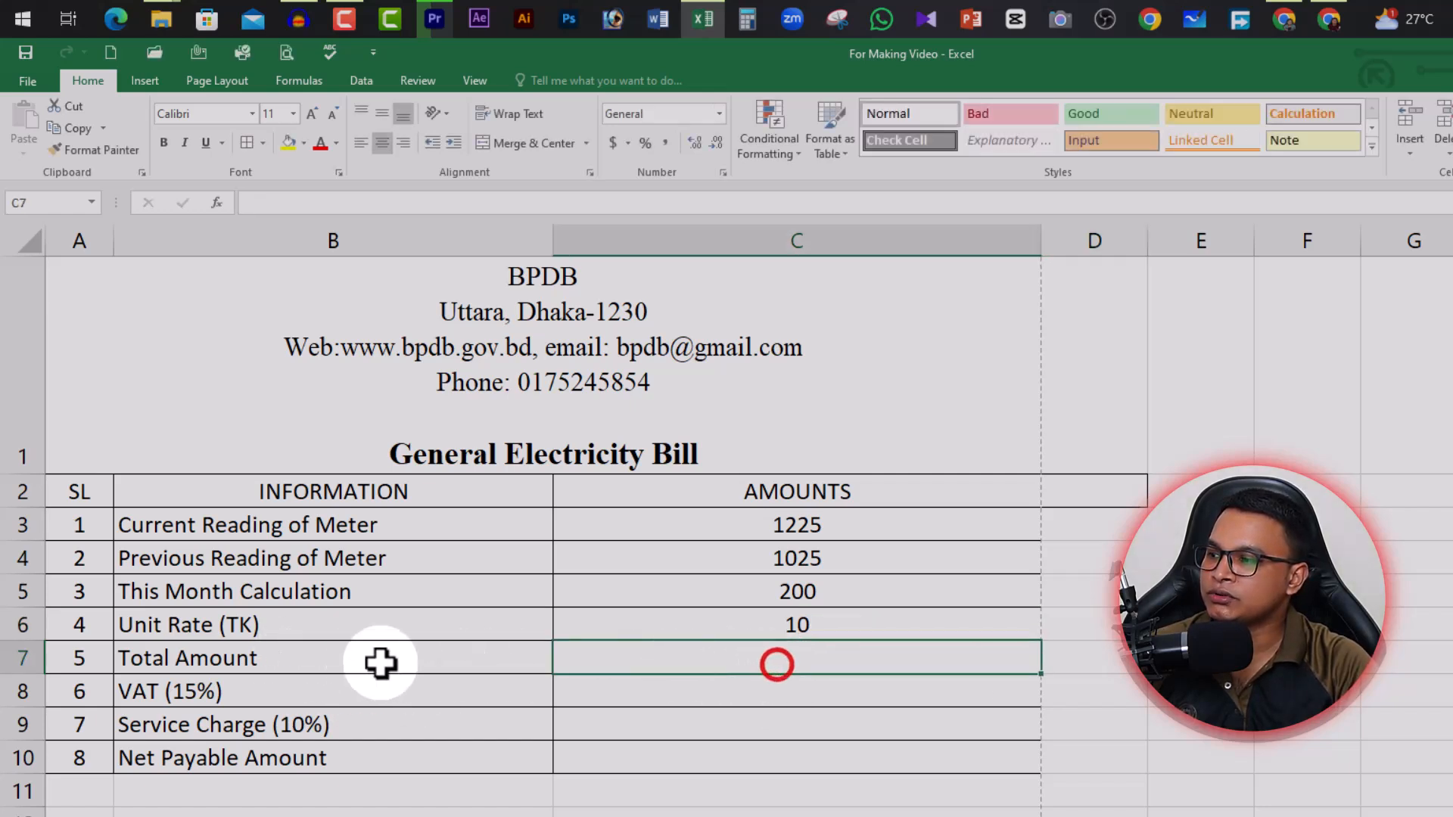
left_click(834, 625)
left_click(831, 594)
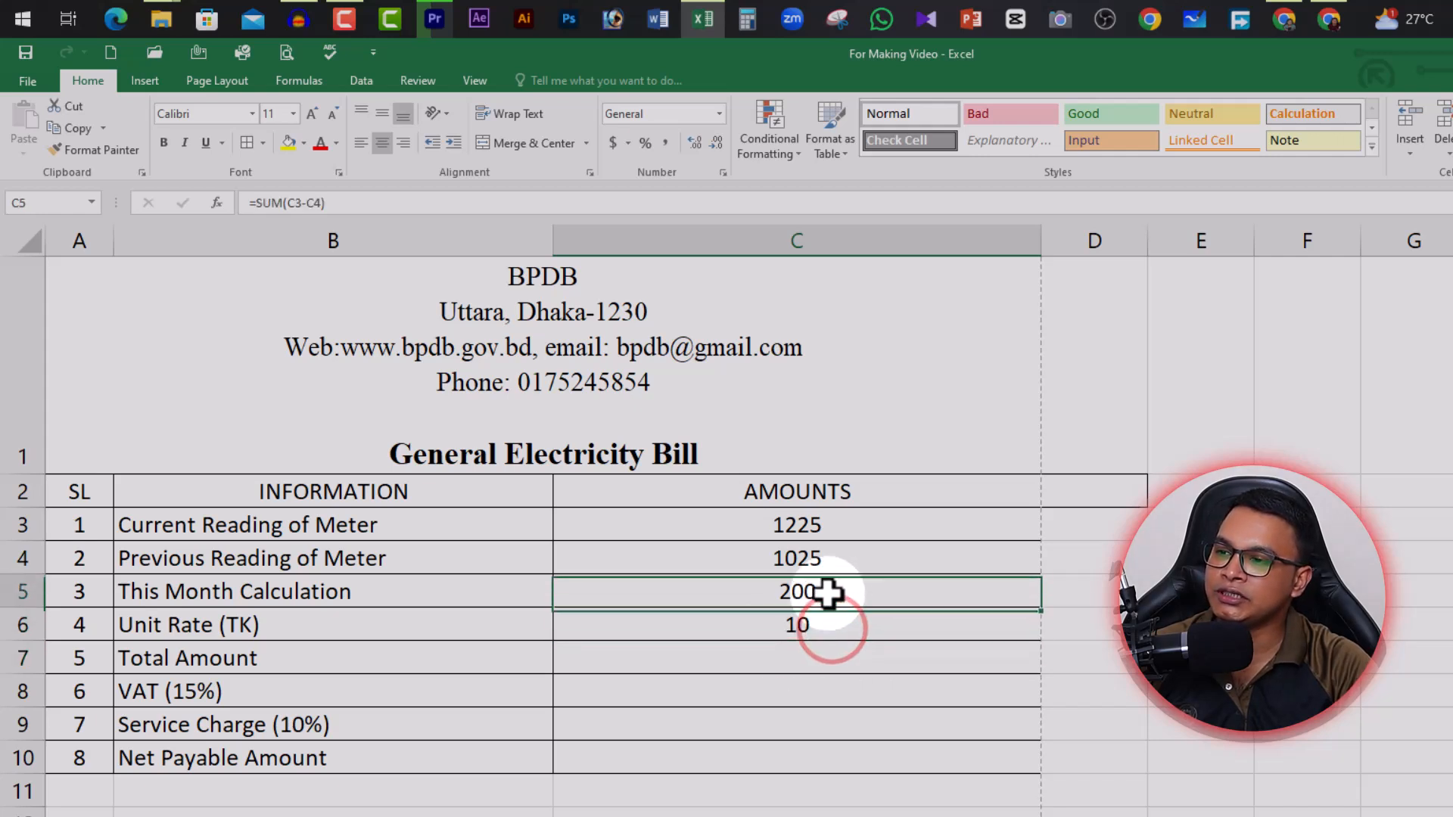
left_click(846, 658)
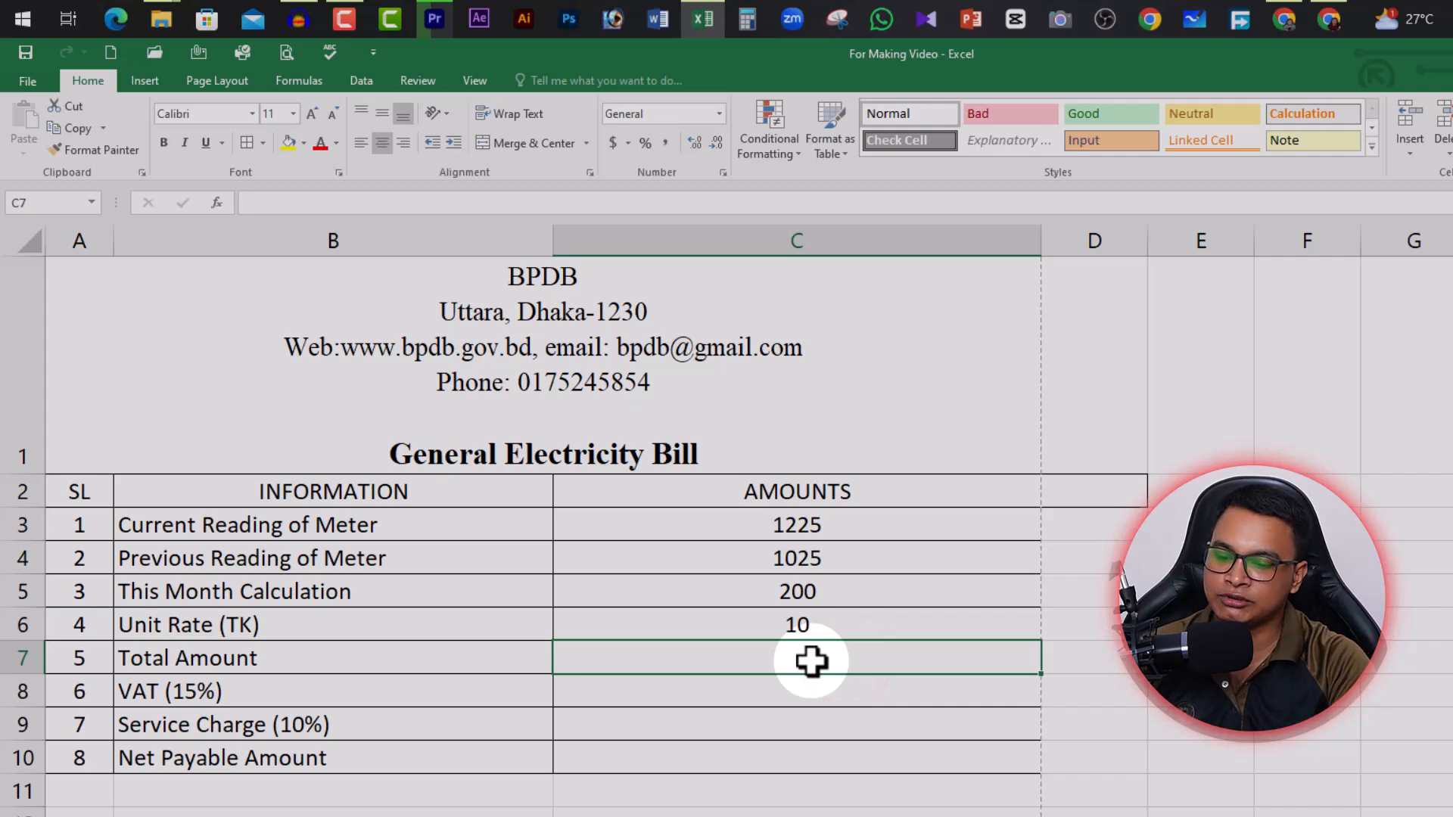
Enter =SUM(C5*C6) in the Total Amount cell C7, giving 2000
type("=")
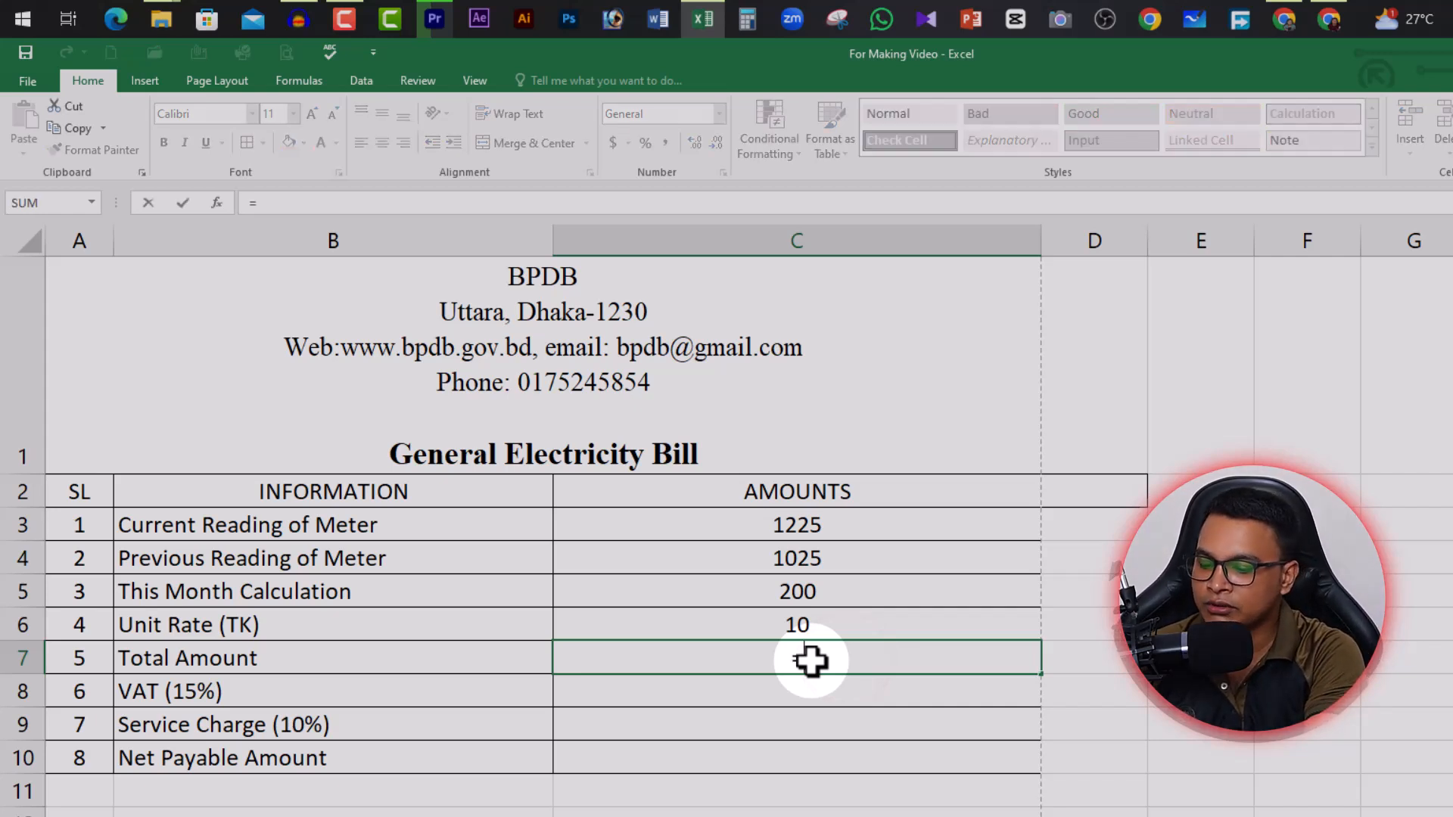
type("sum(")
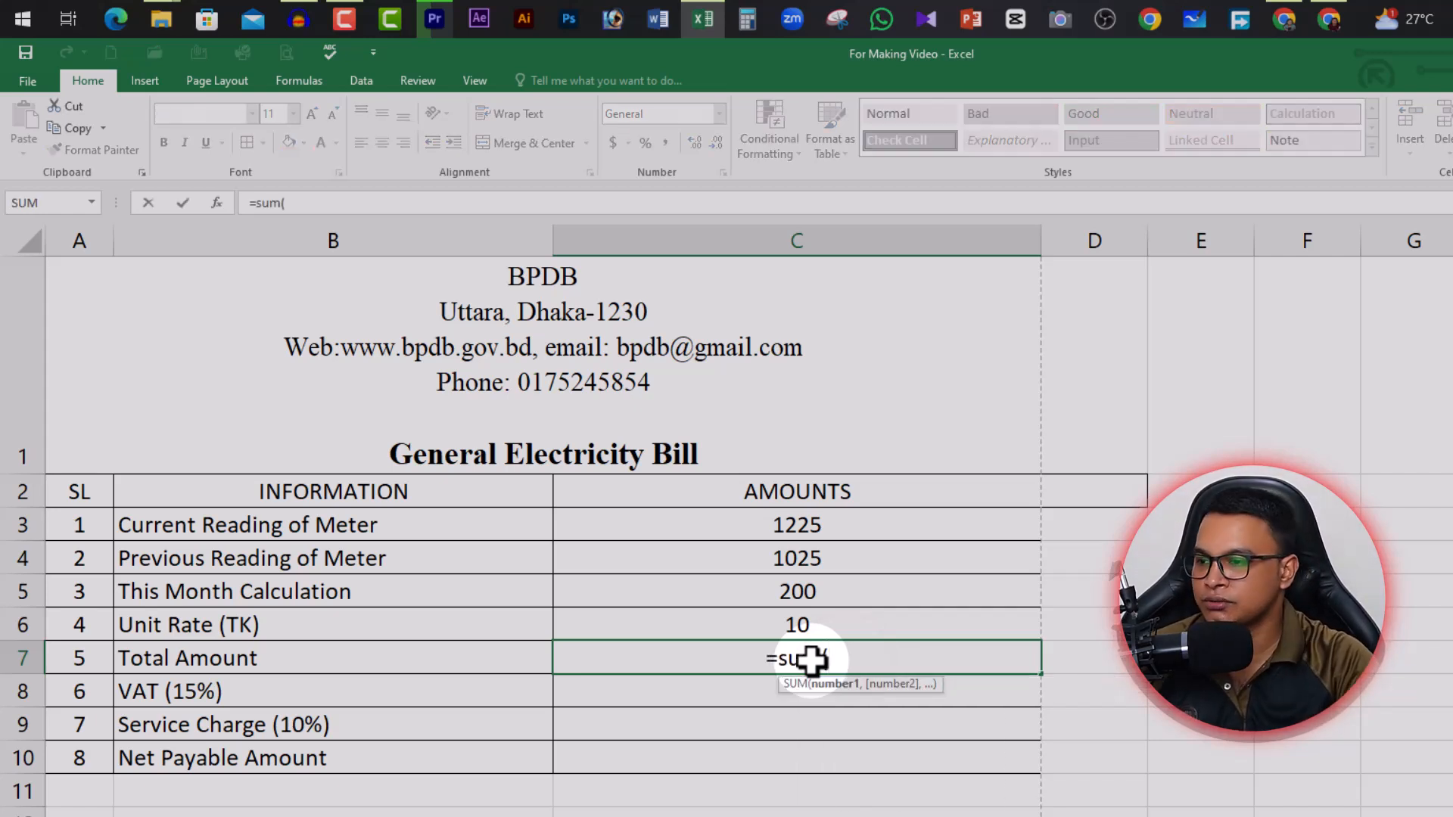
left_click(829, 598)
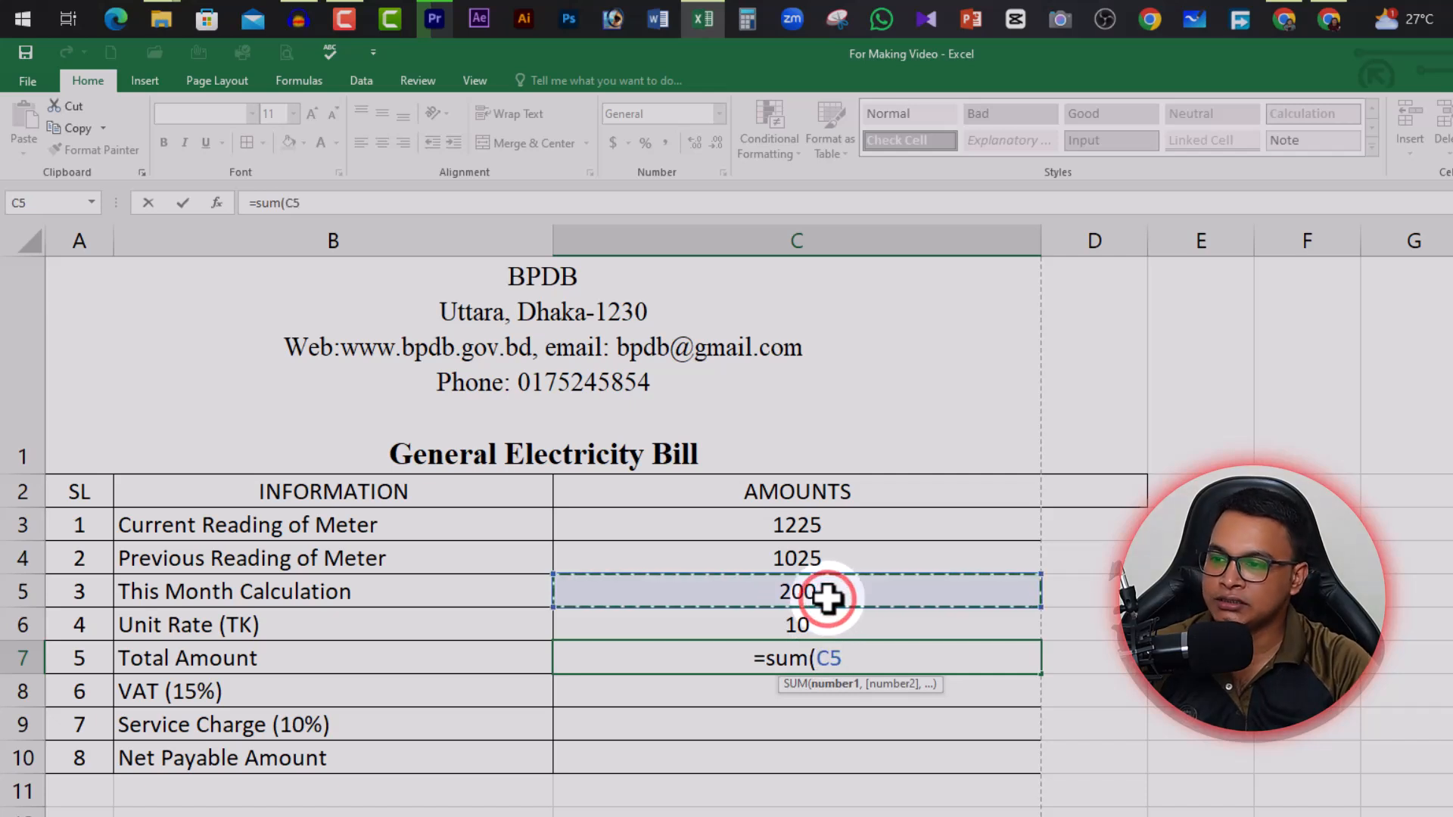
type("*")
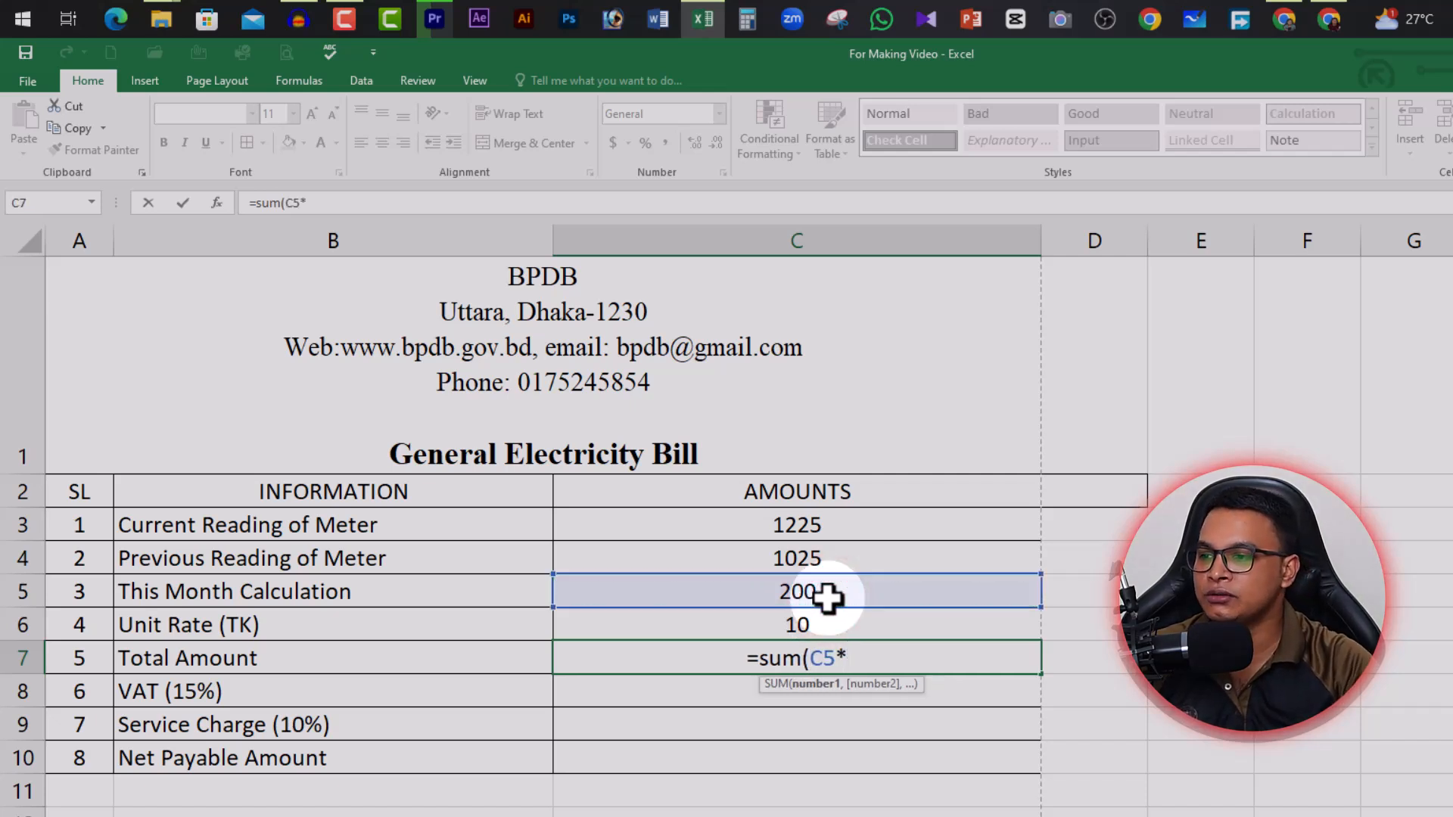
left_click(830, 621)
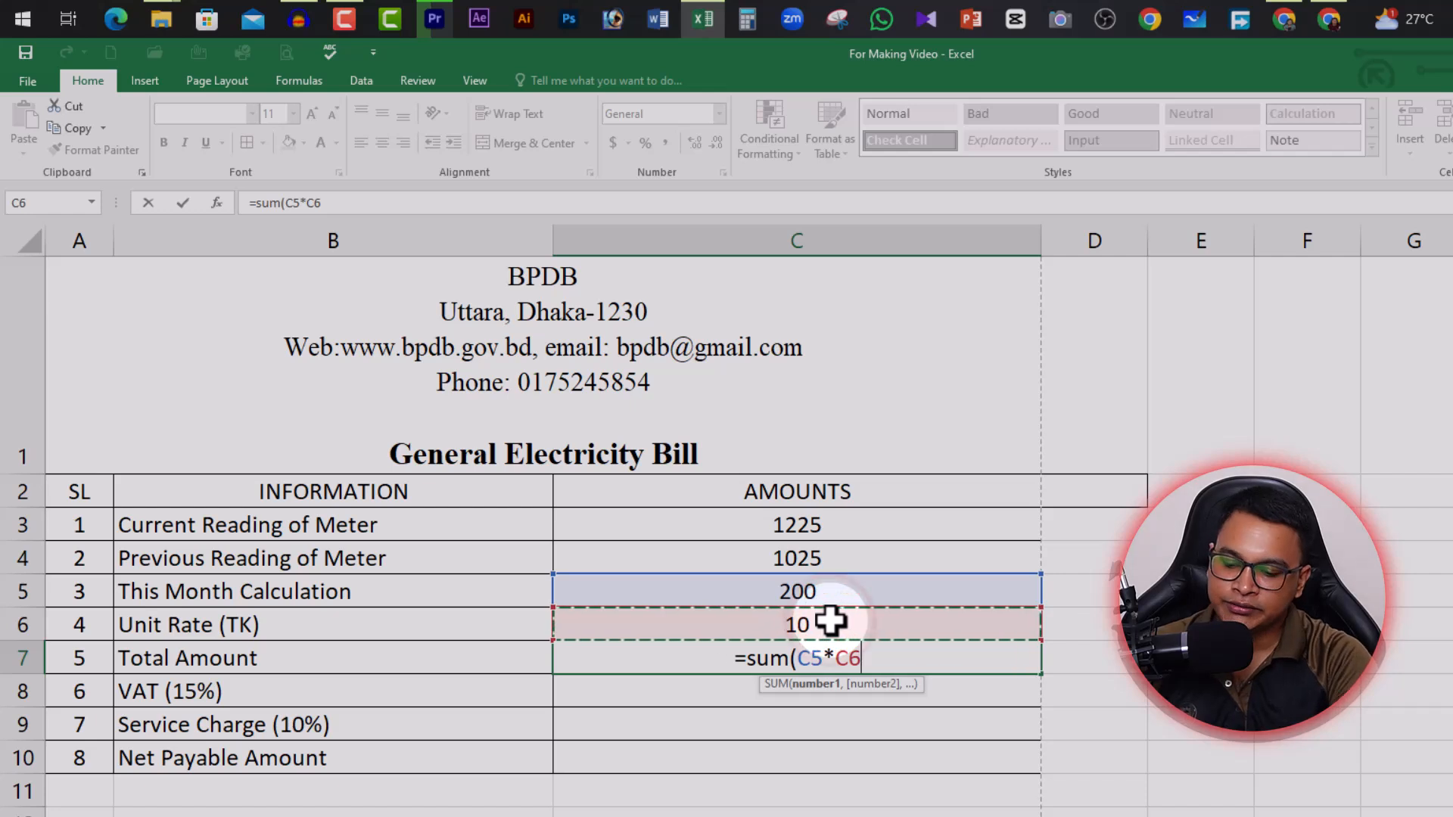
type(")")
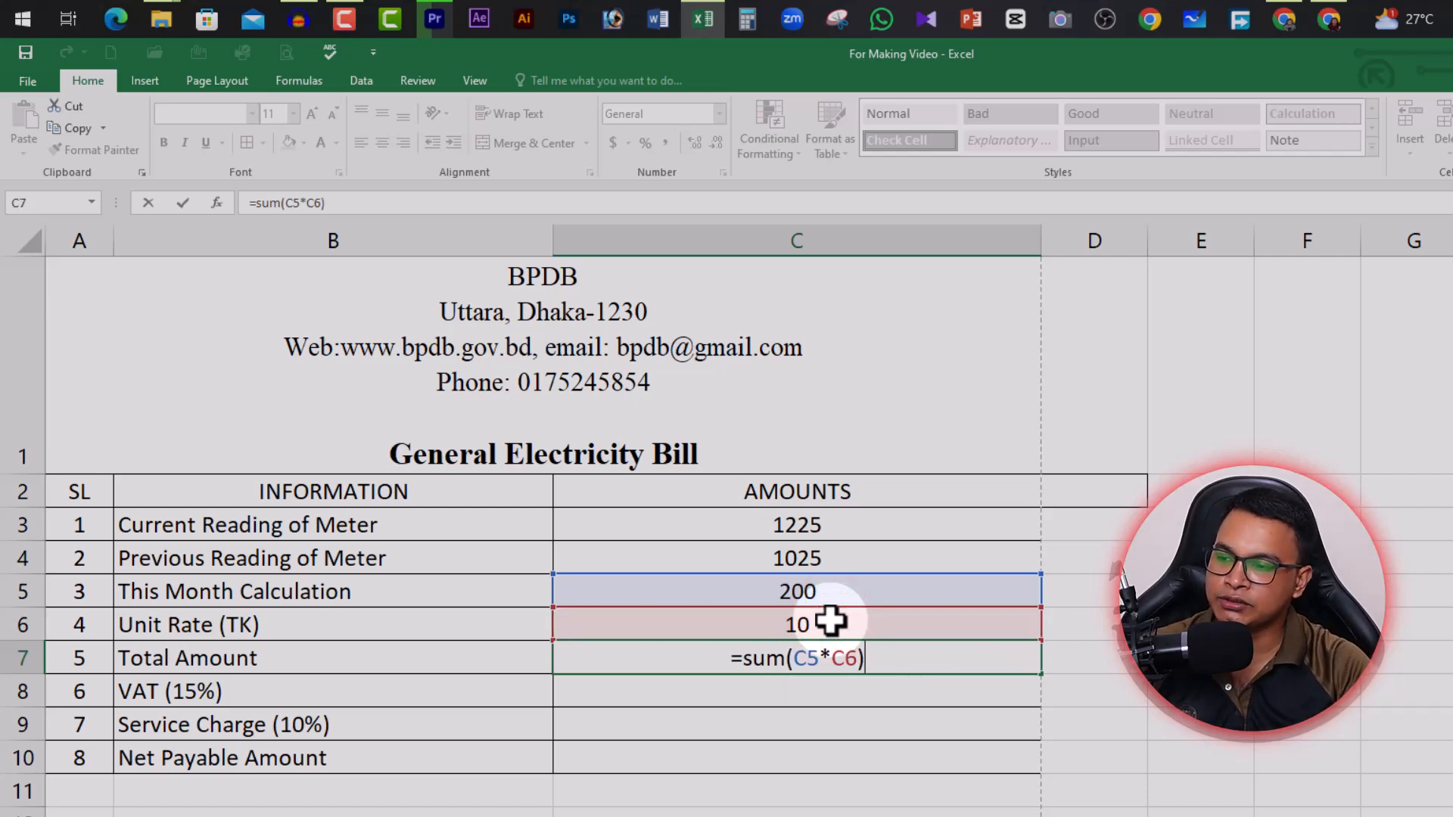
key("Return")
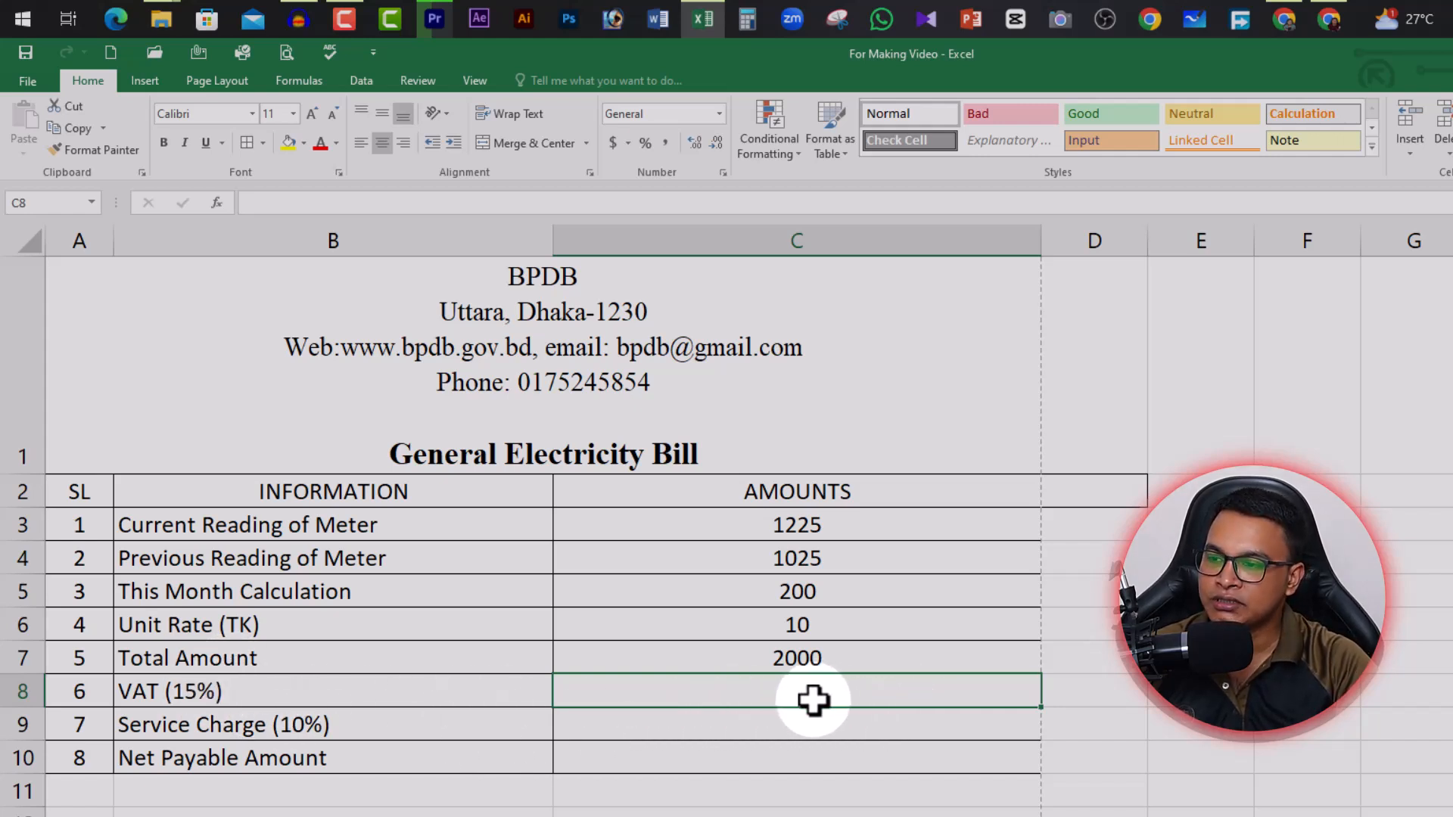
Enter =C7*15% in the VAT (15%) cell C8, showing 300
left_click(817, 658)
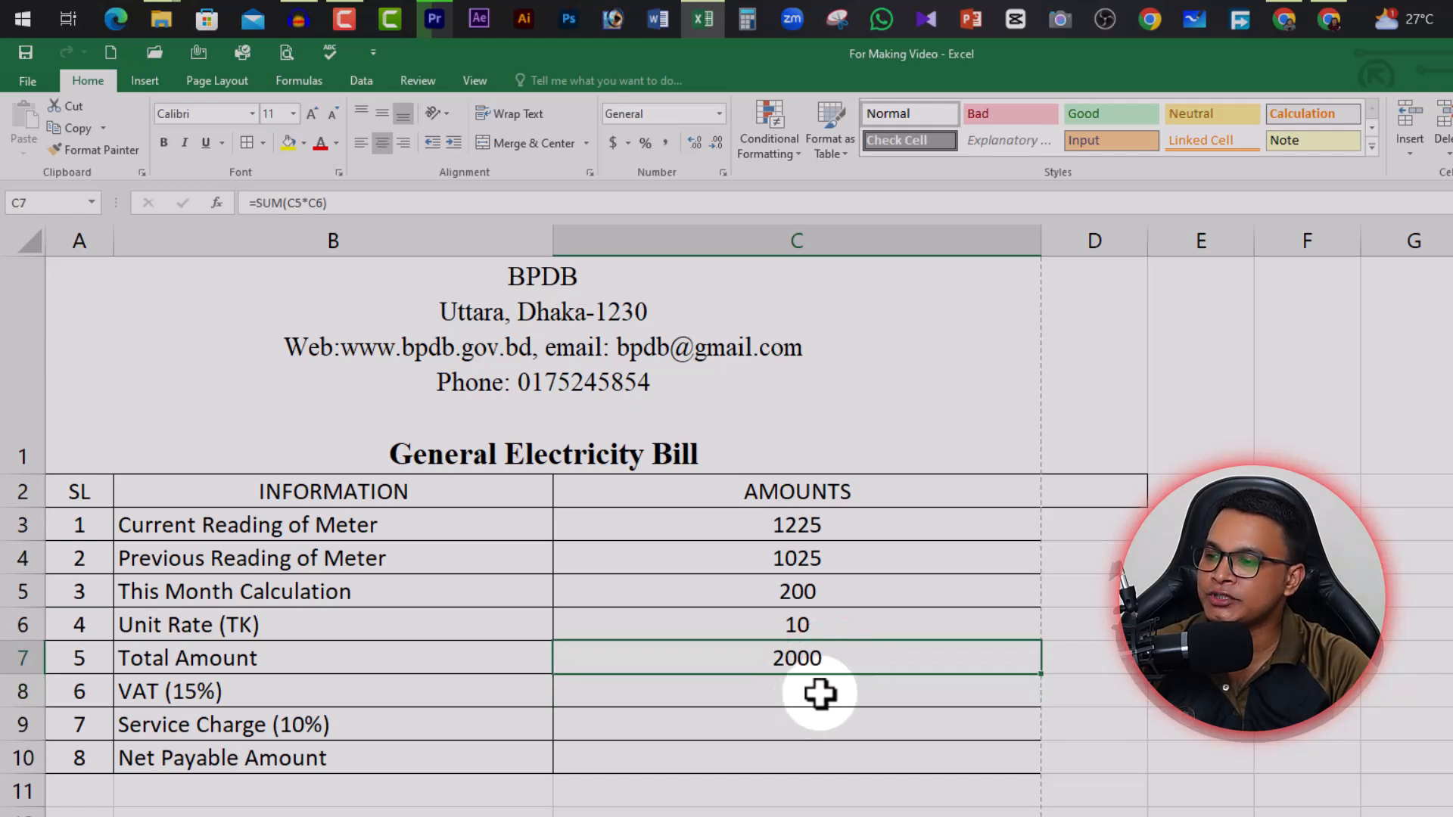
left_click(819, 693)
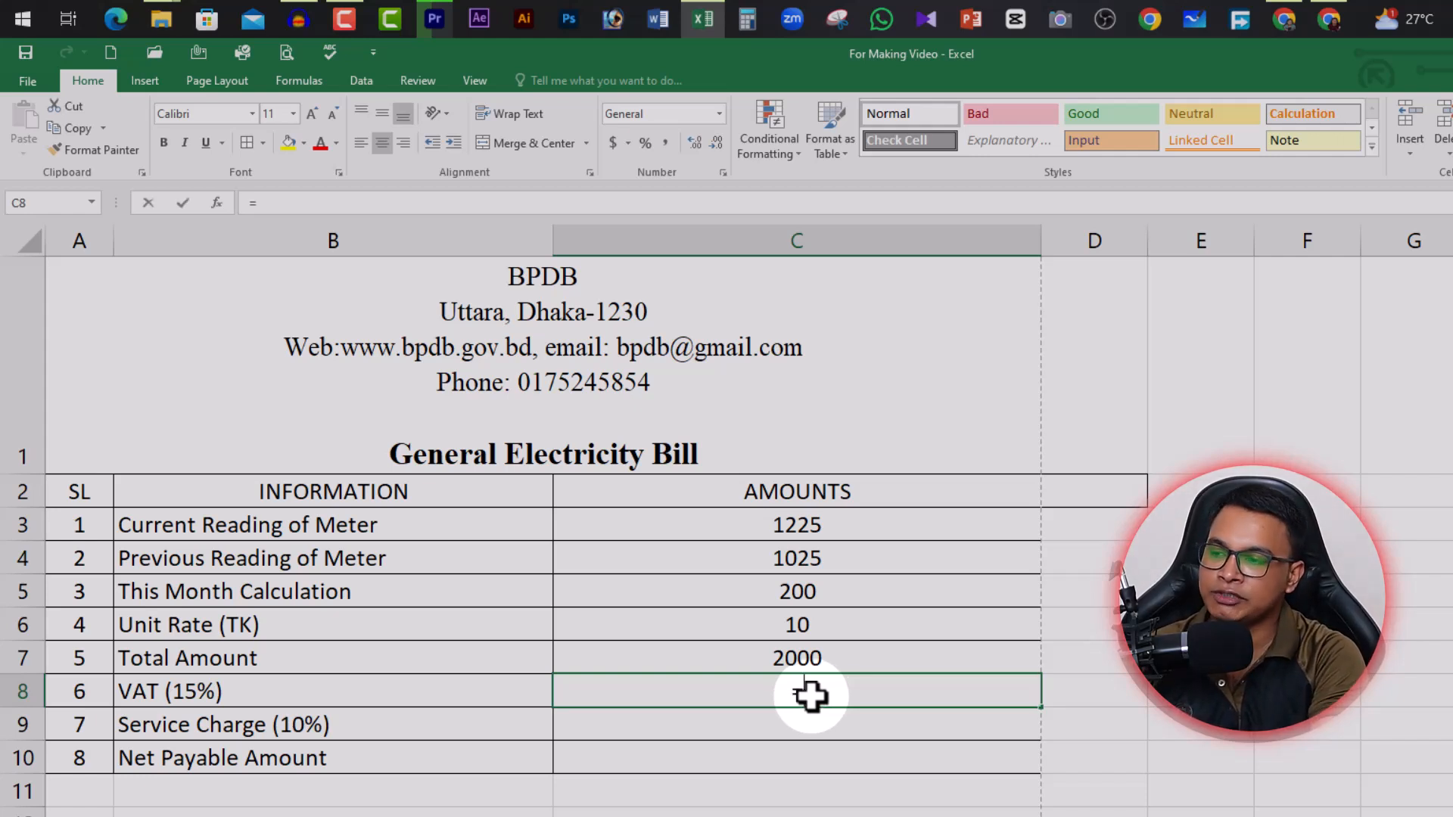
left_click(847, 661)
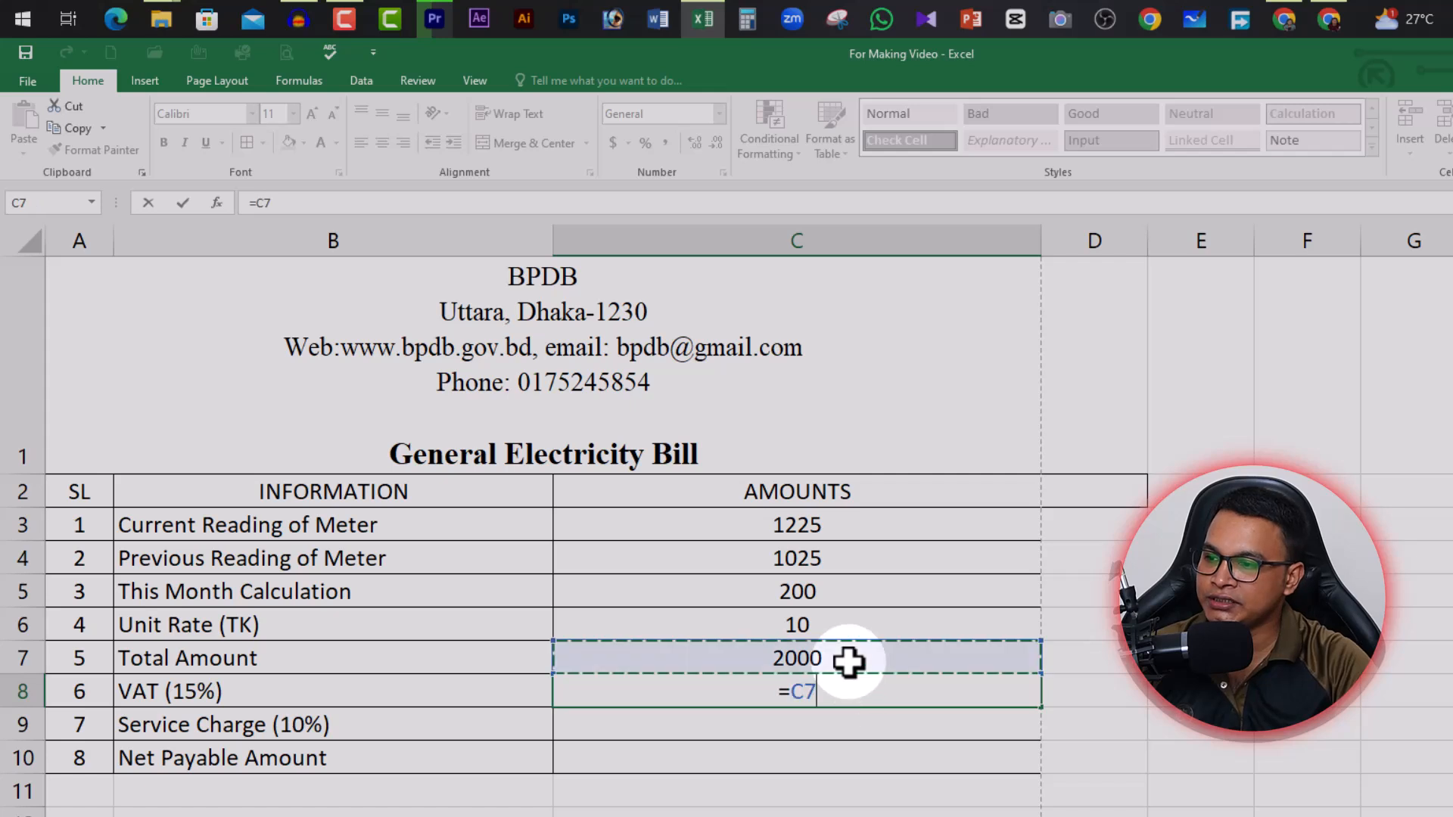
type("*")
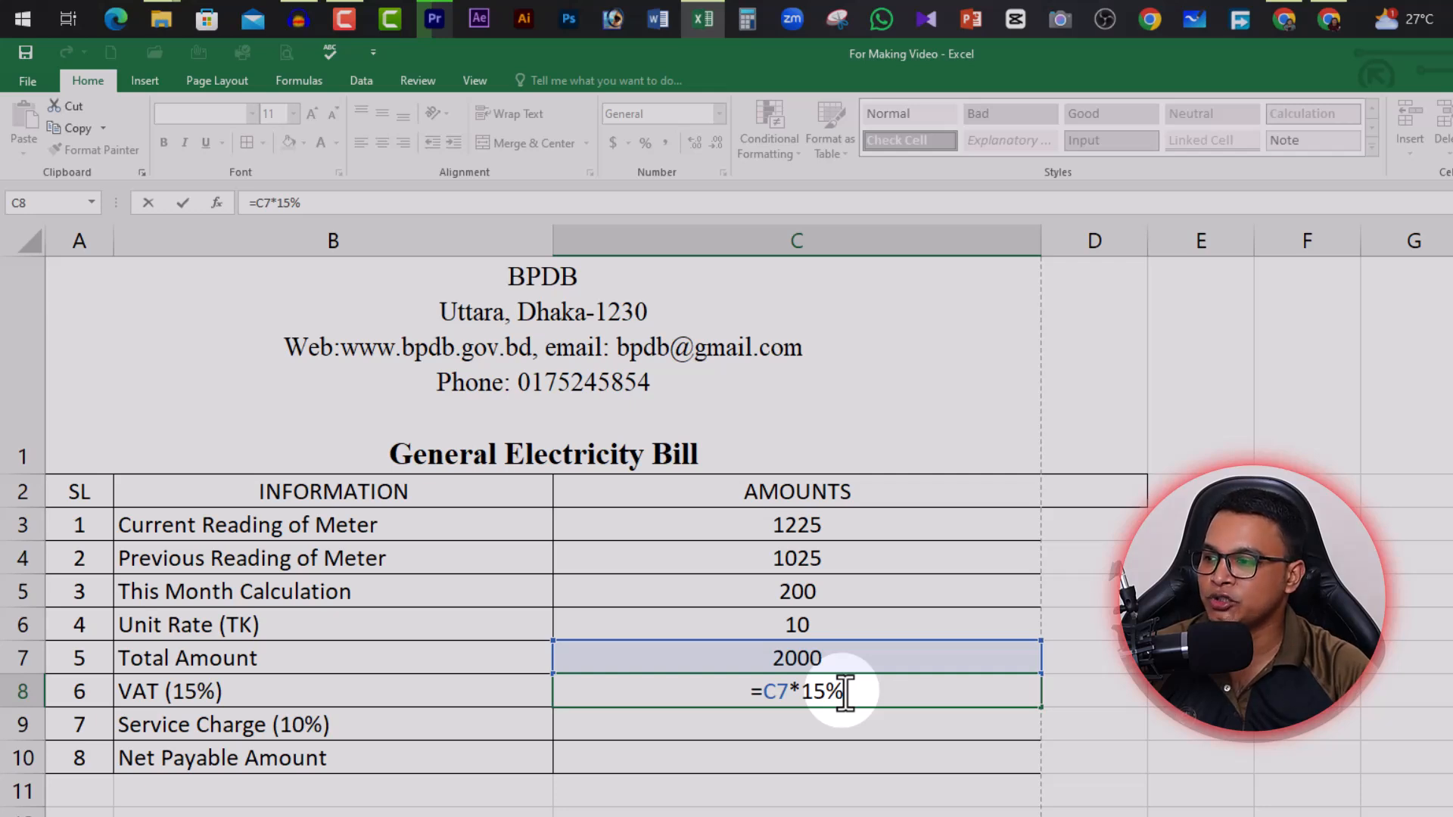
key("Return")
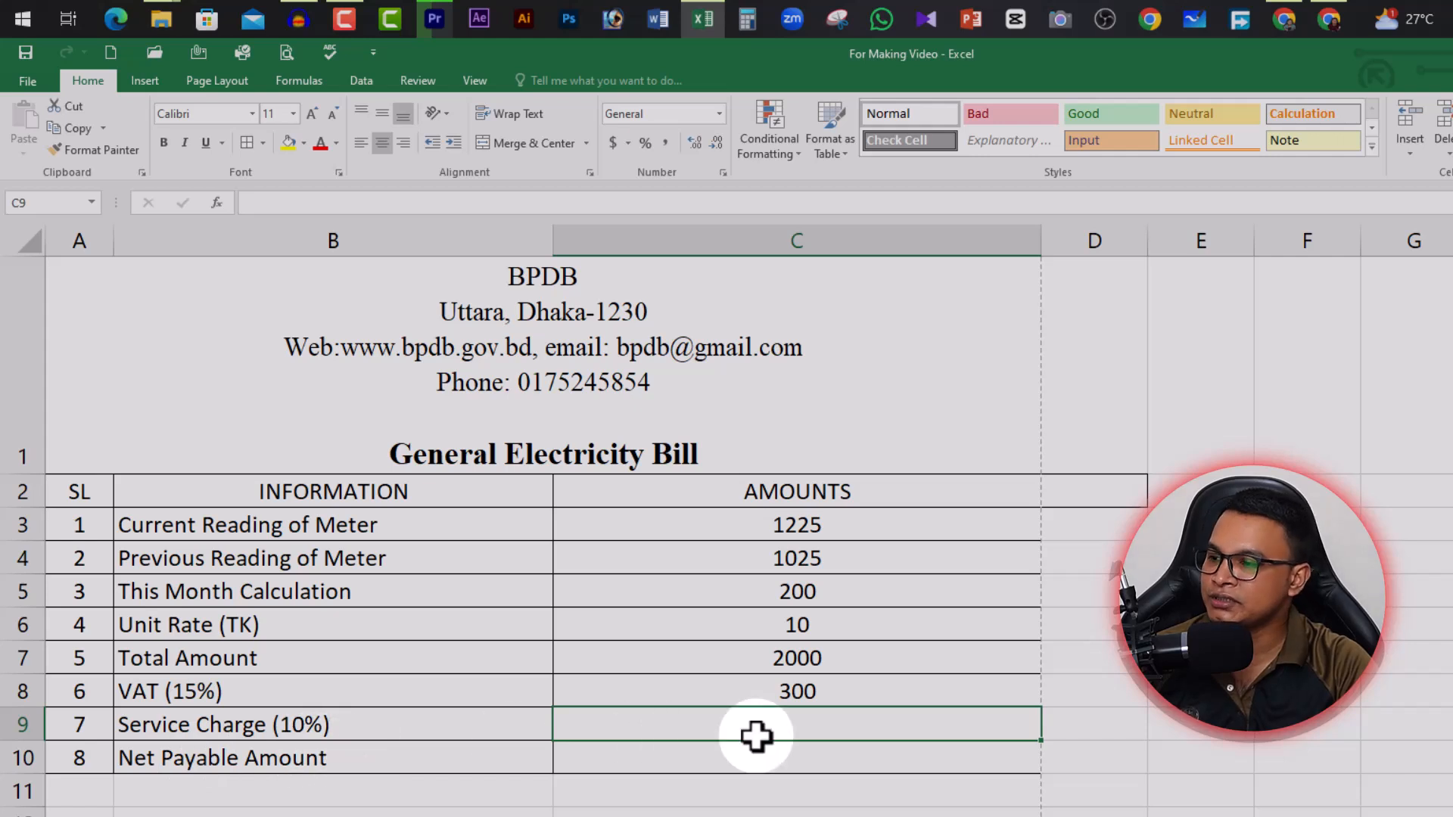
left_click(833, 659)
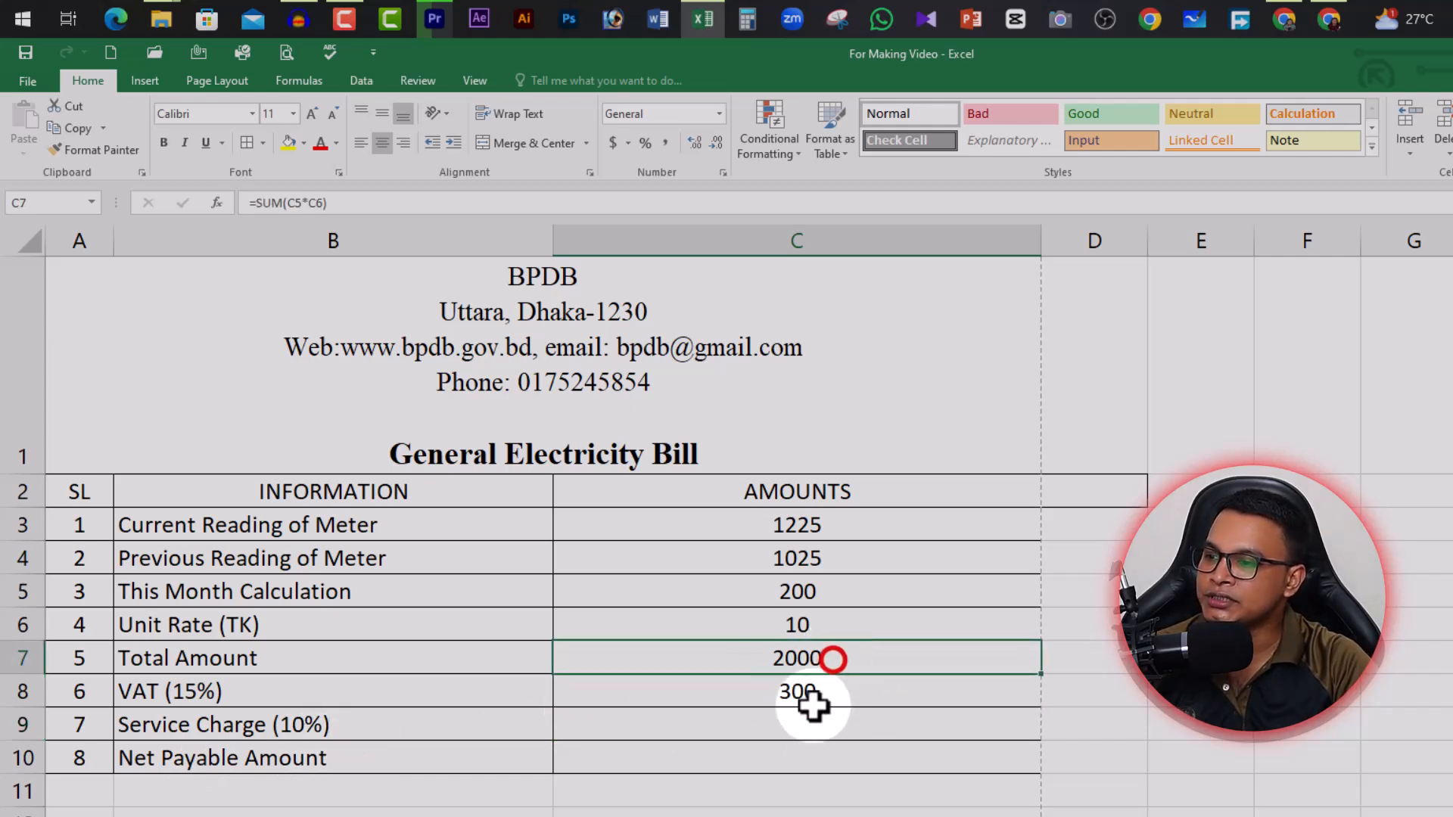
left_click(826, 729)
Enter =C7*10% in Service Charge C9, showing 200, then select C7:C9
type("=")
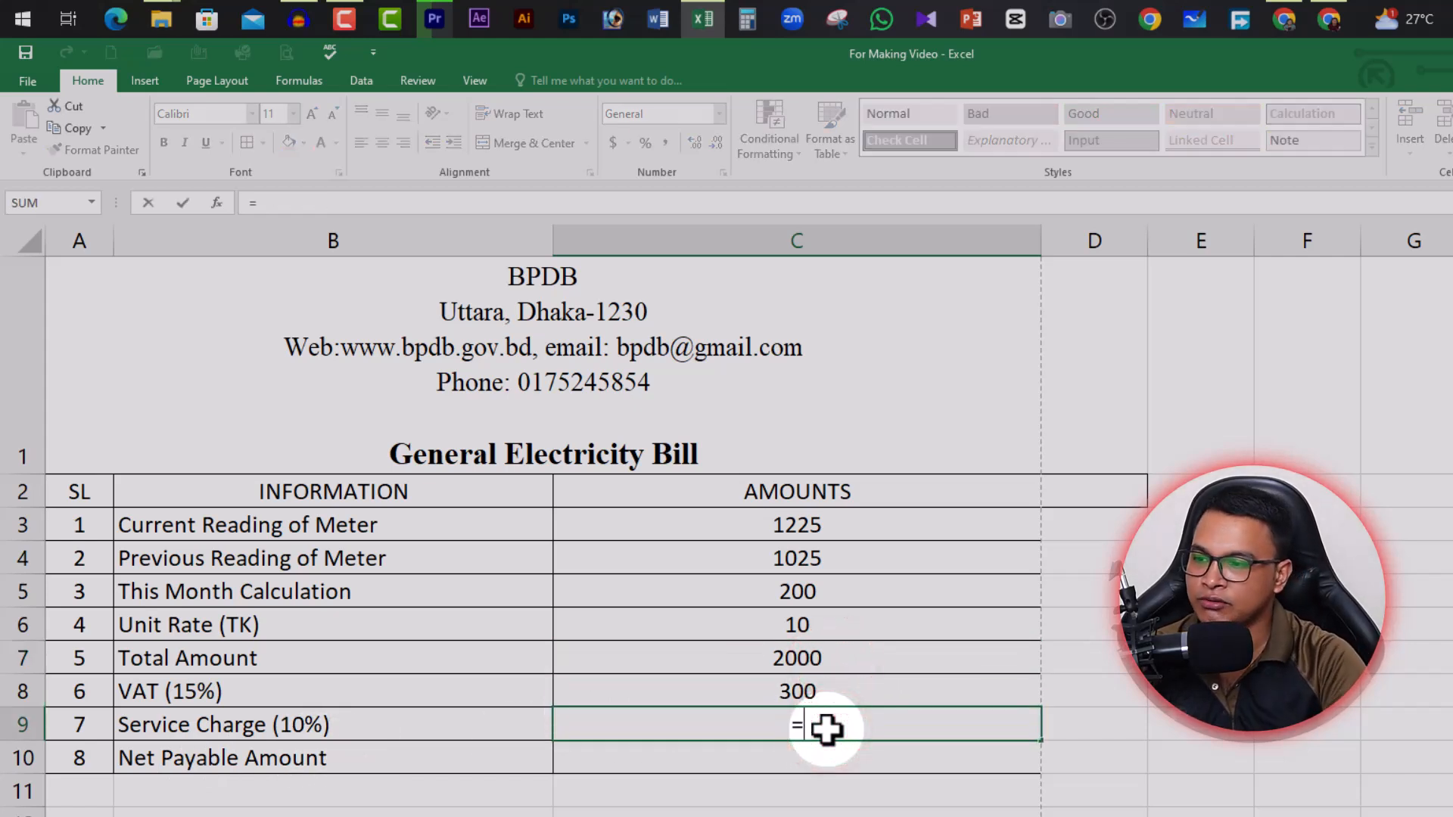
left_click(824, 662)
type("*")
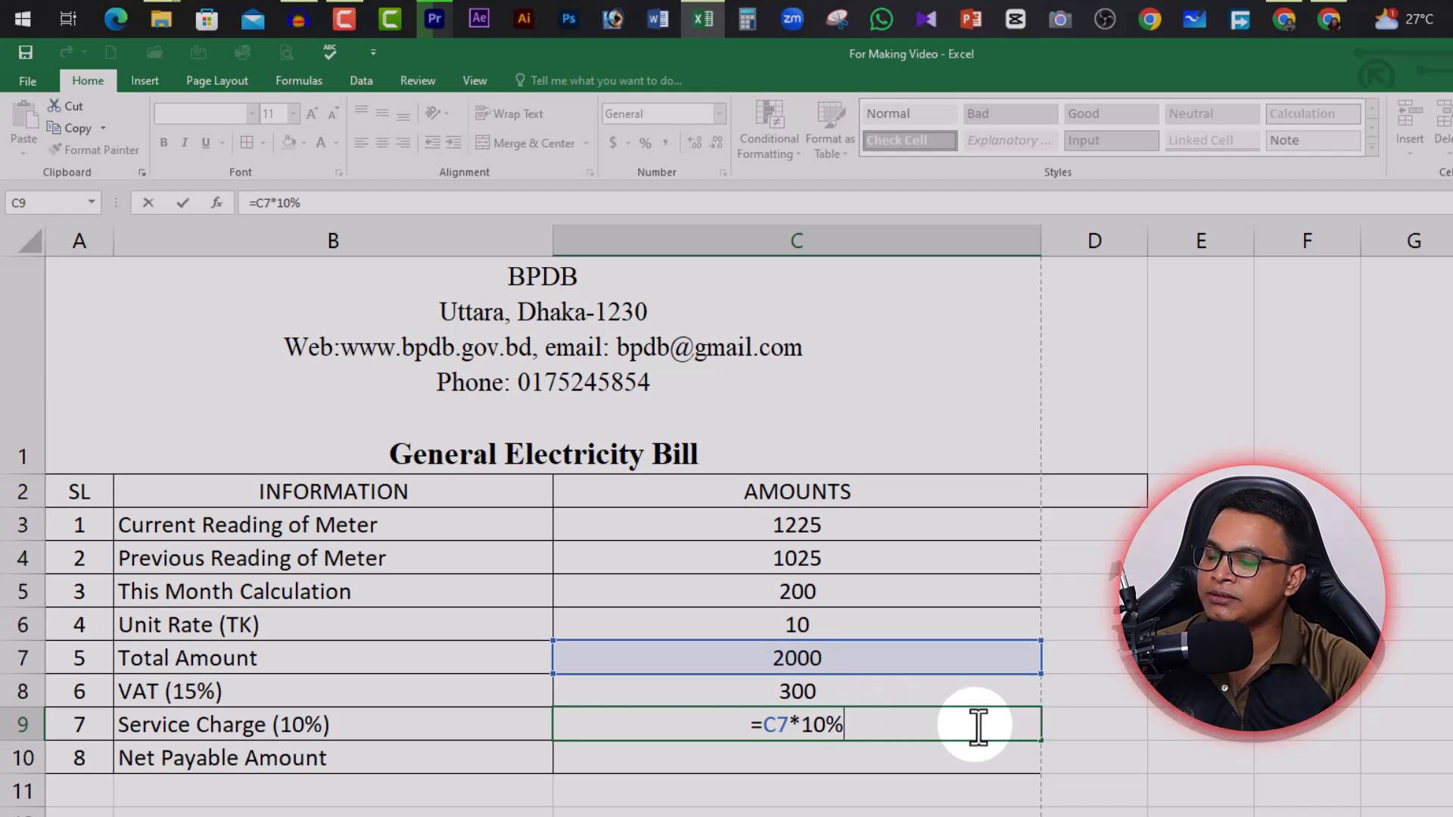
key("Return")
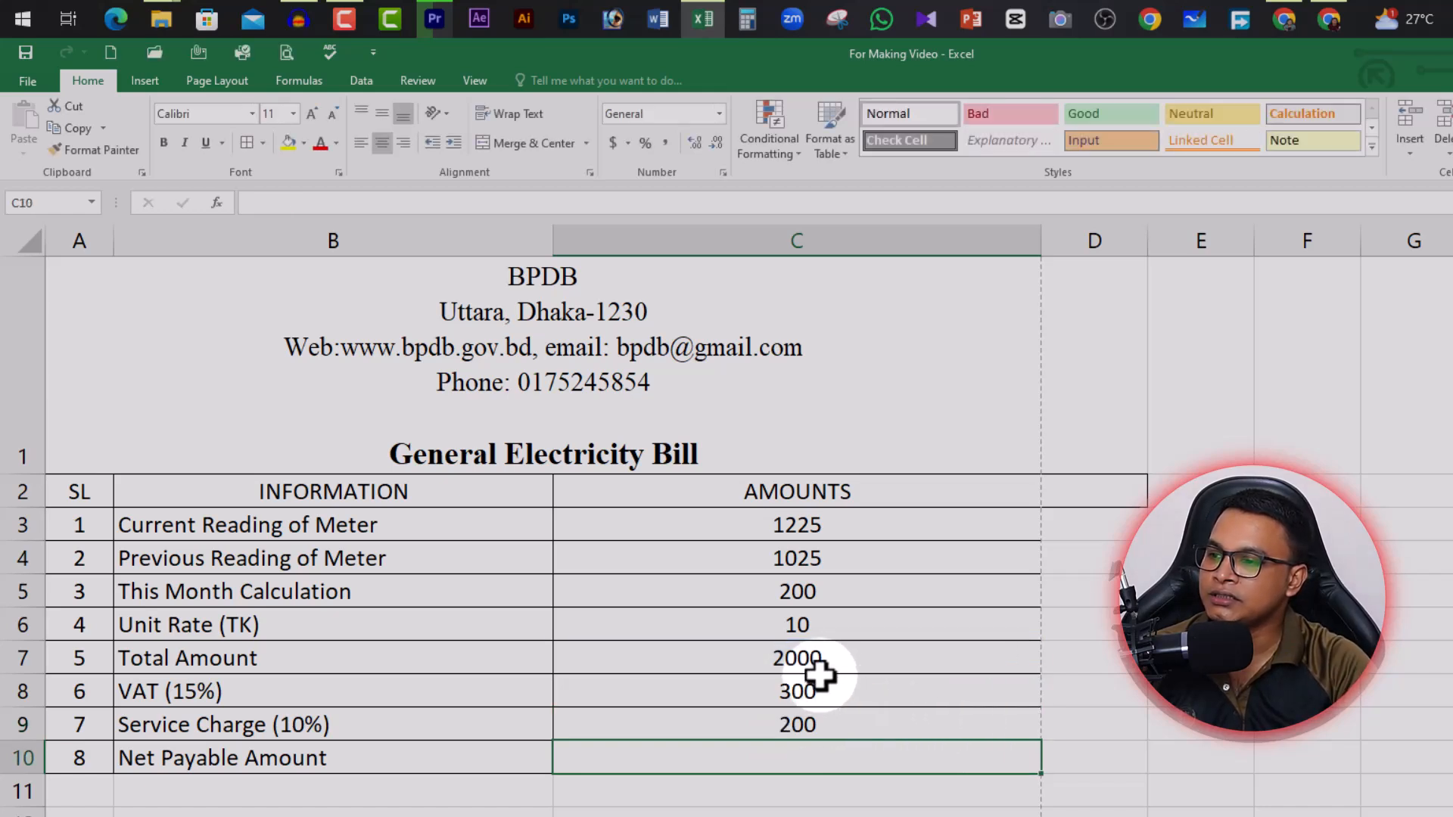
left_click(862, 730)
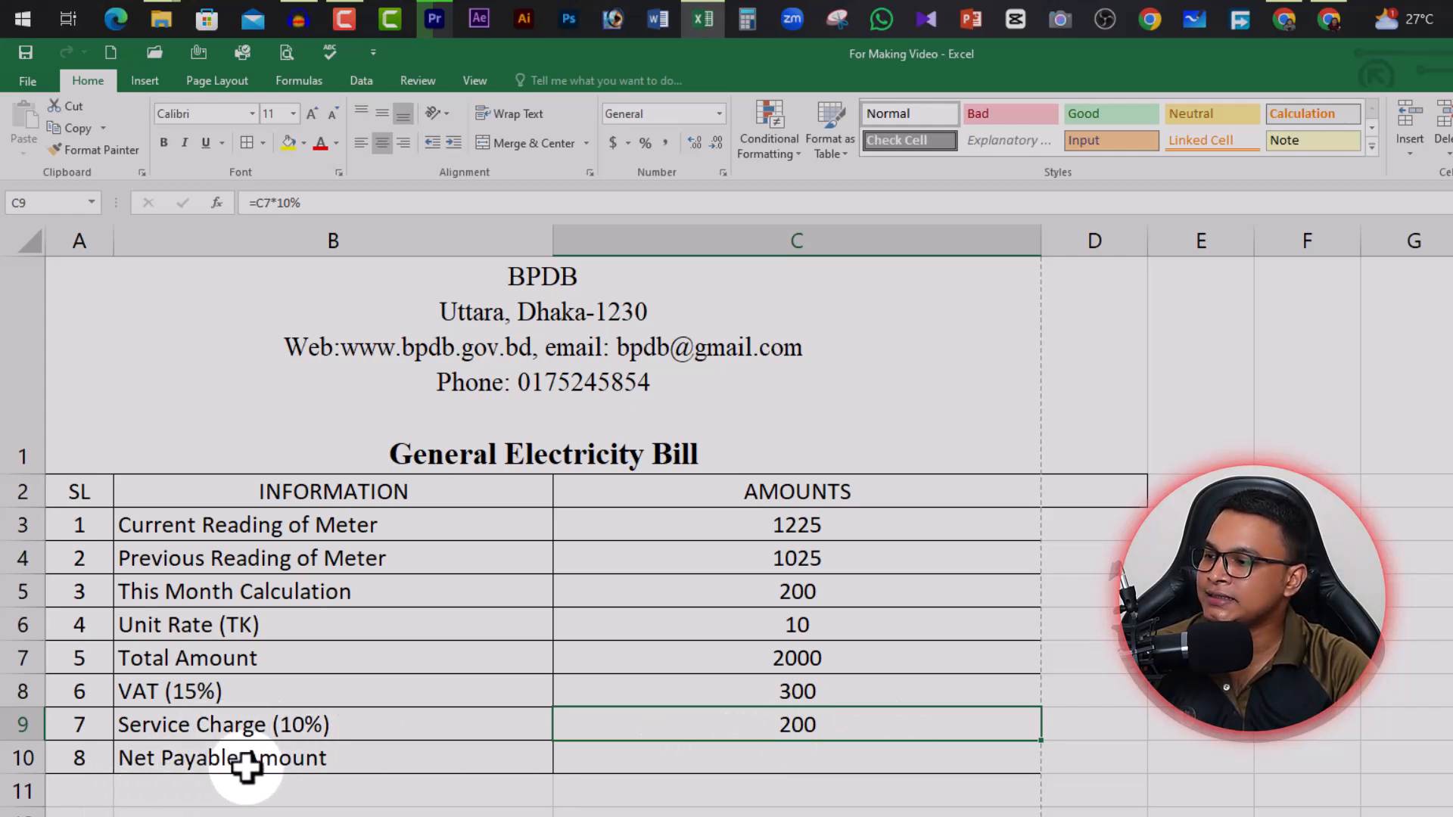
left_click(823, 760)
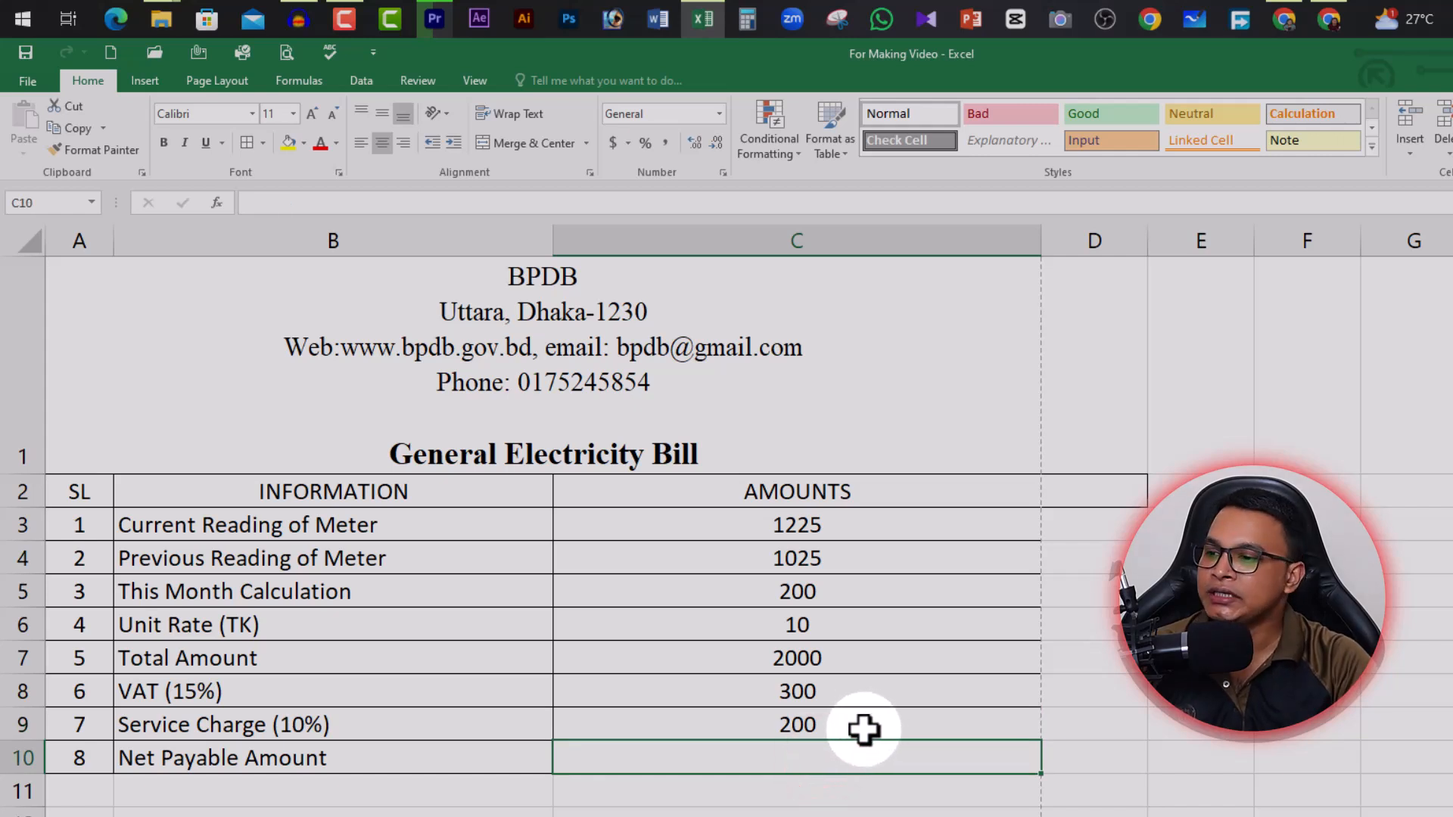
left_click_drag(867, 730, 849, 664)
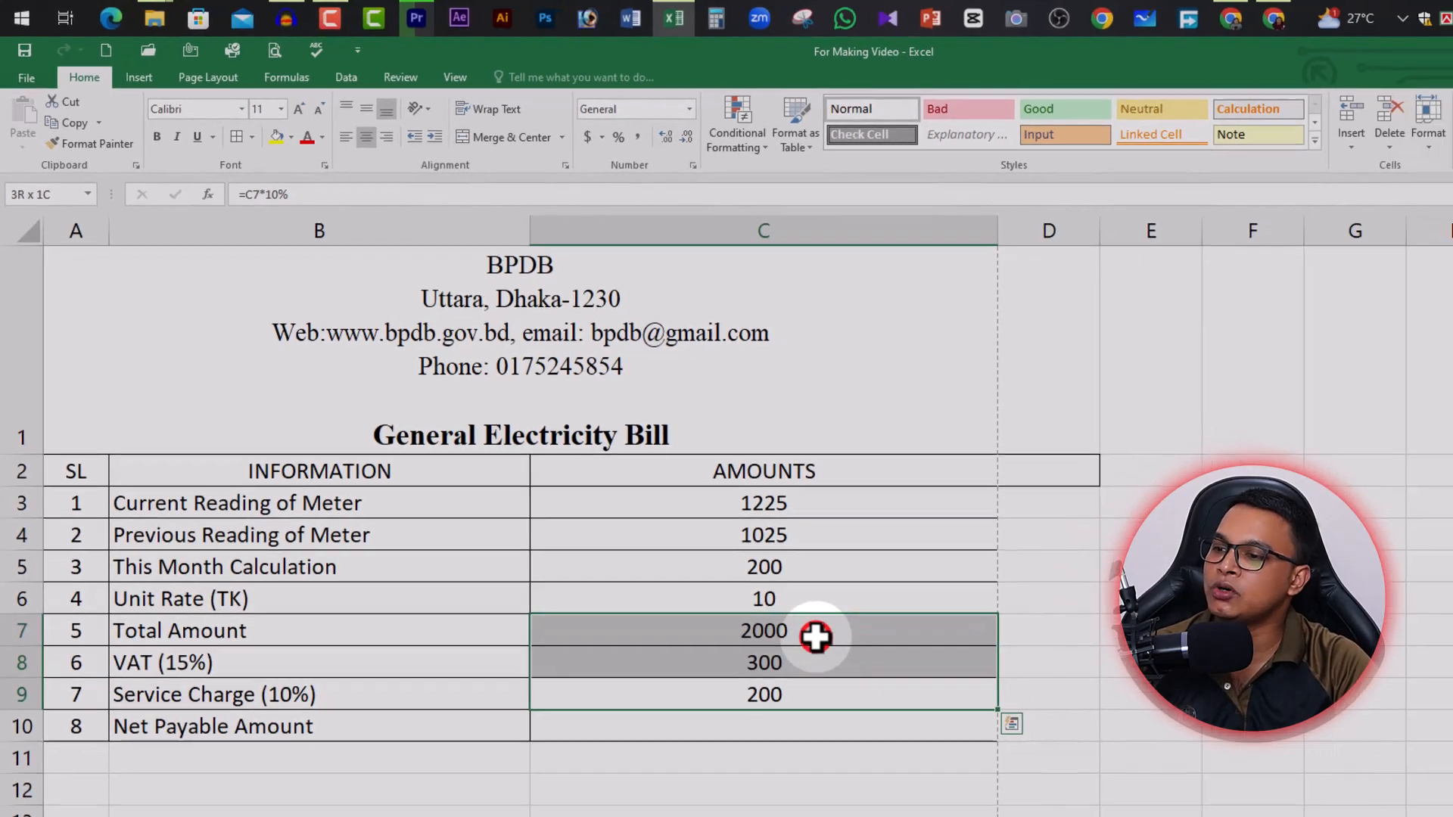
Enter =SUM(C7:C9) in C10 so the Net Payable Amount shows 2500
left_click(812, 726)
type("=")
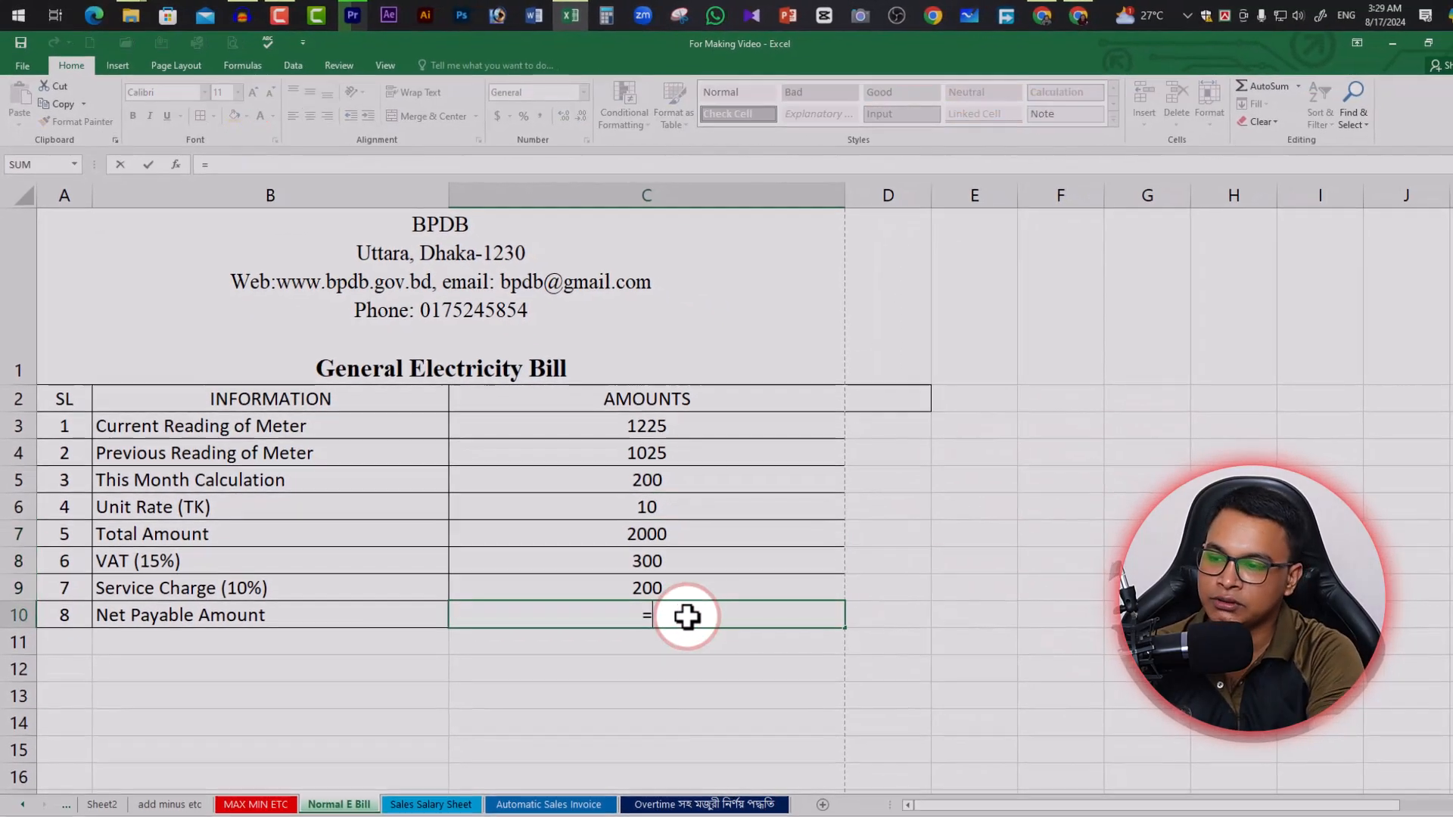
type("sum")
type("(")
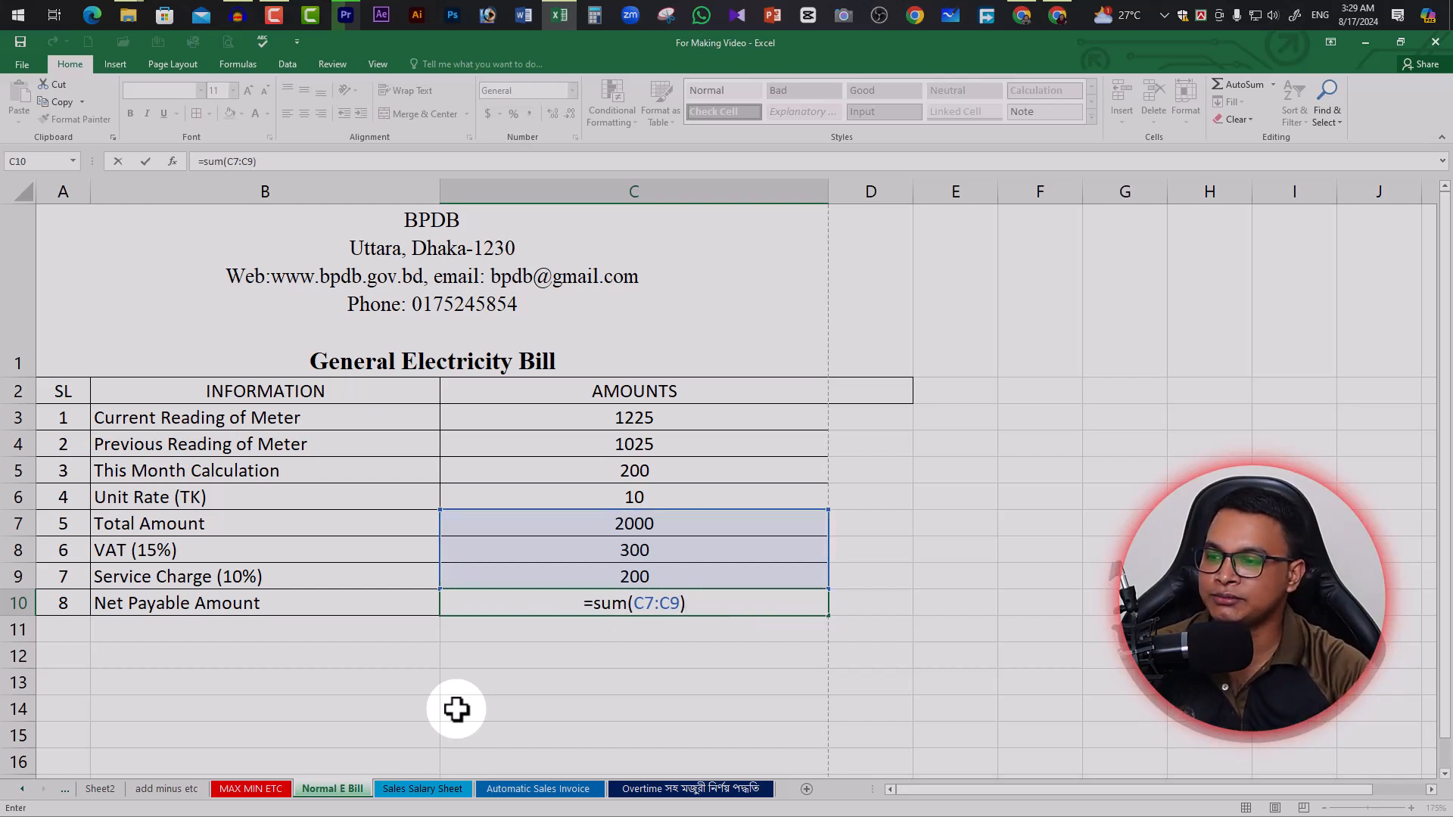
key("Return")
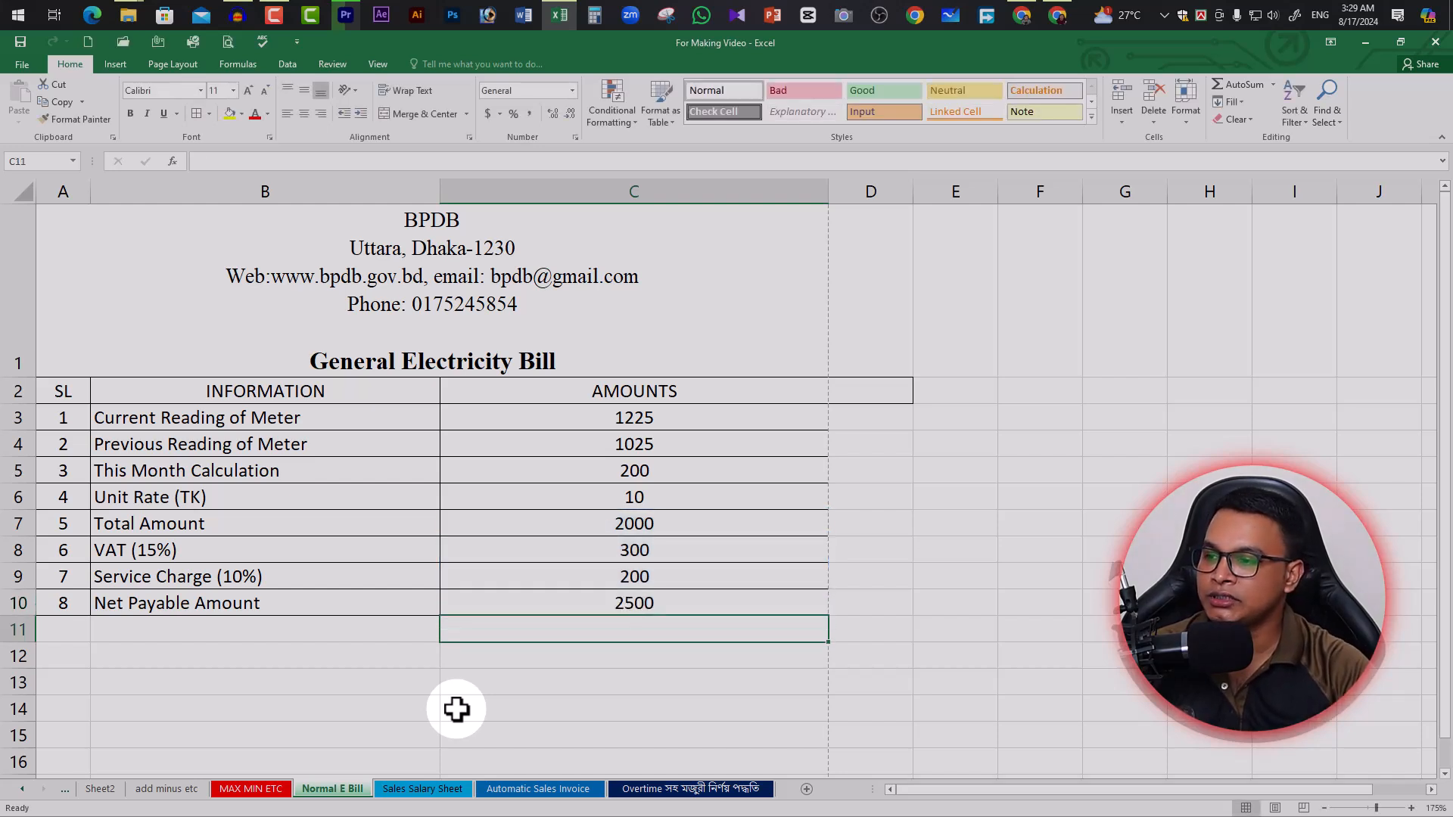
left_click(666, 604)
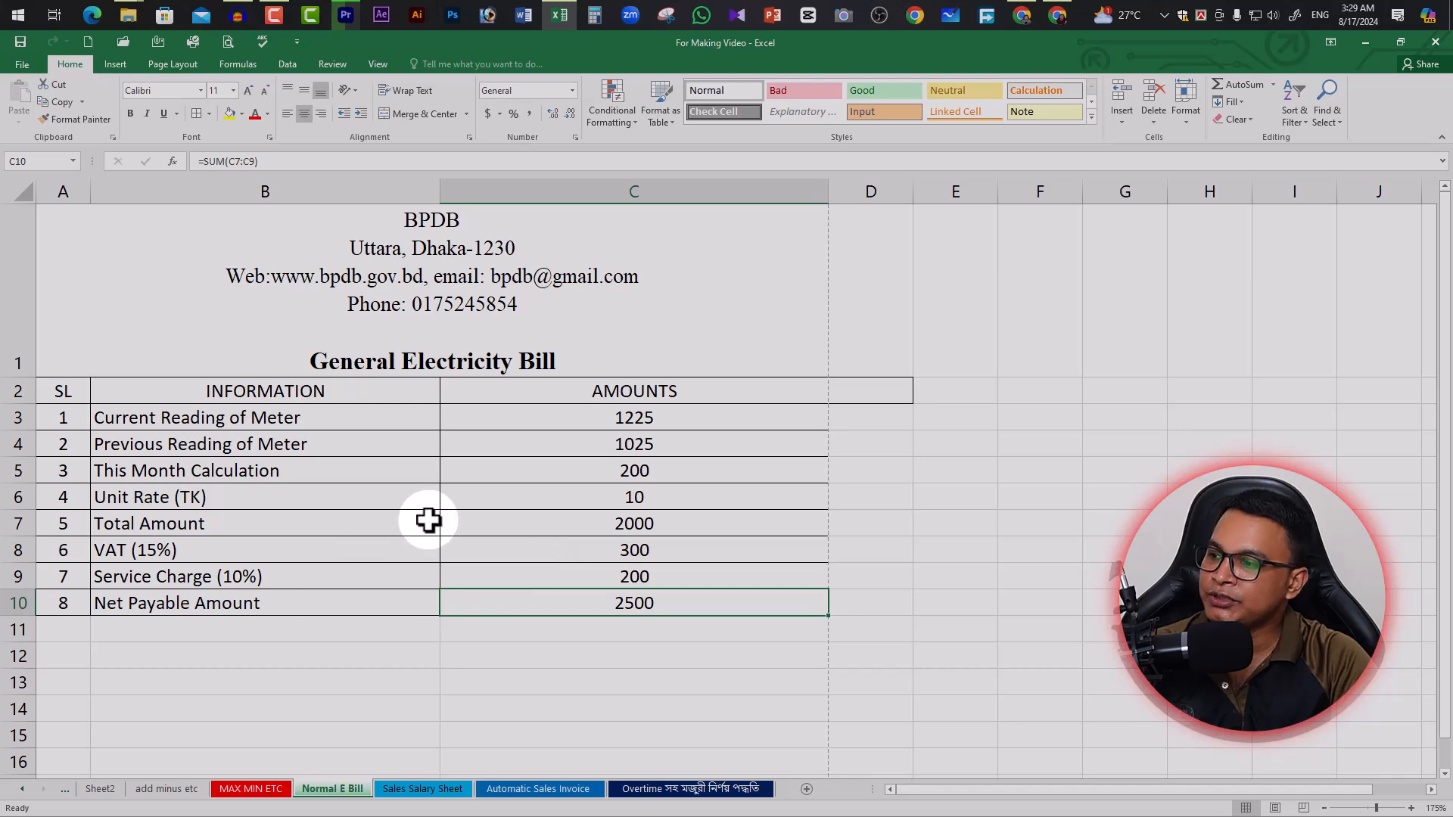
Centre the 'Signature of customer' and 'Signature of Authority' labels in B15 and C15
scroll(610, 604, "down", 1)
left_click(617, 520)
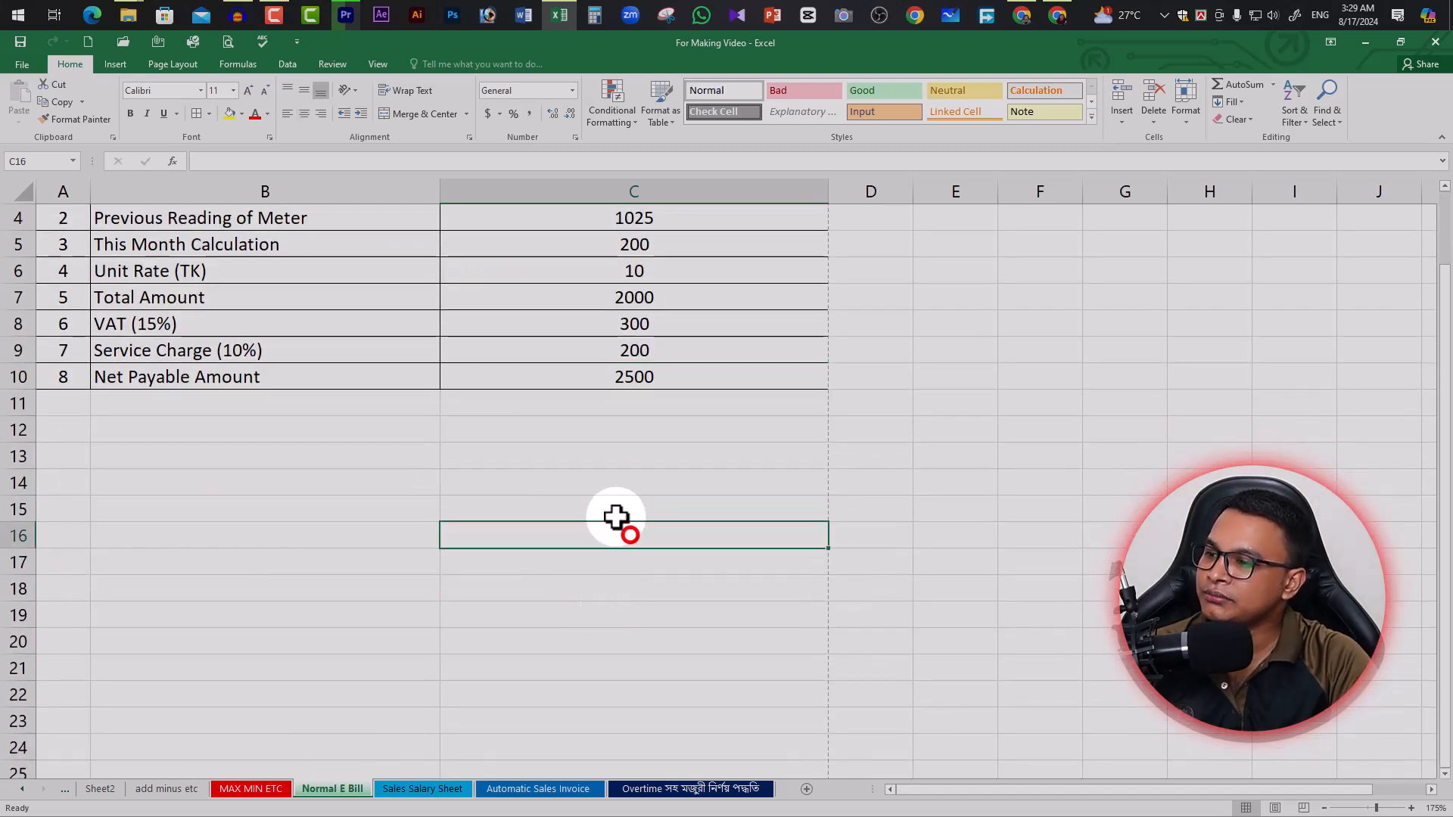
scroll(613, 515, "up", 1)
scroll(608, 505, "down", 1)
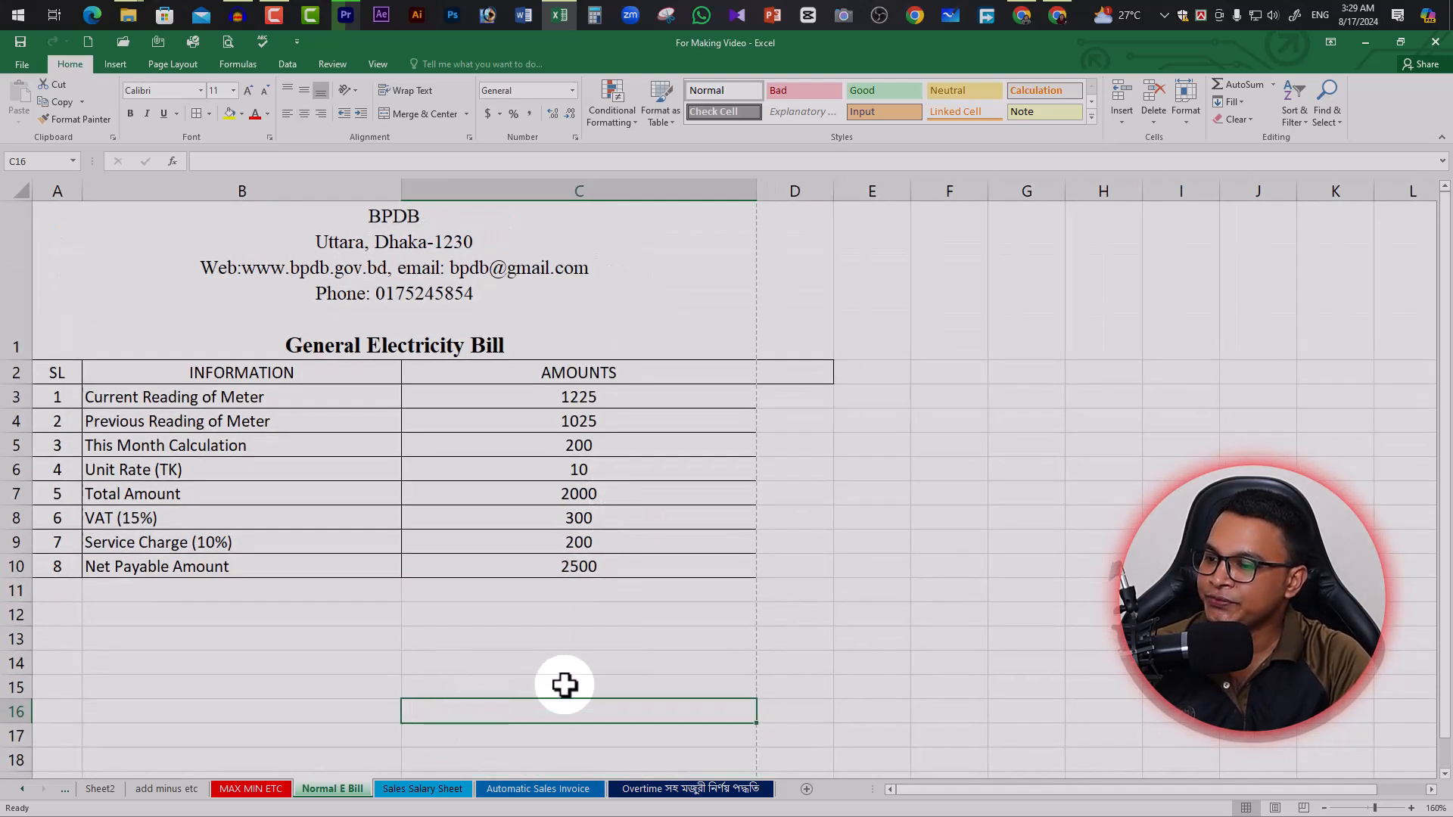
left_click(564, 685)
left_click(221, 692)
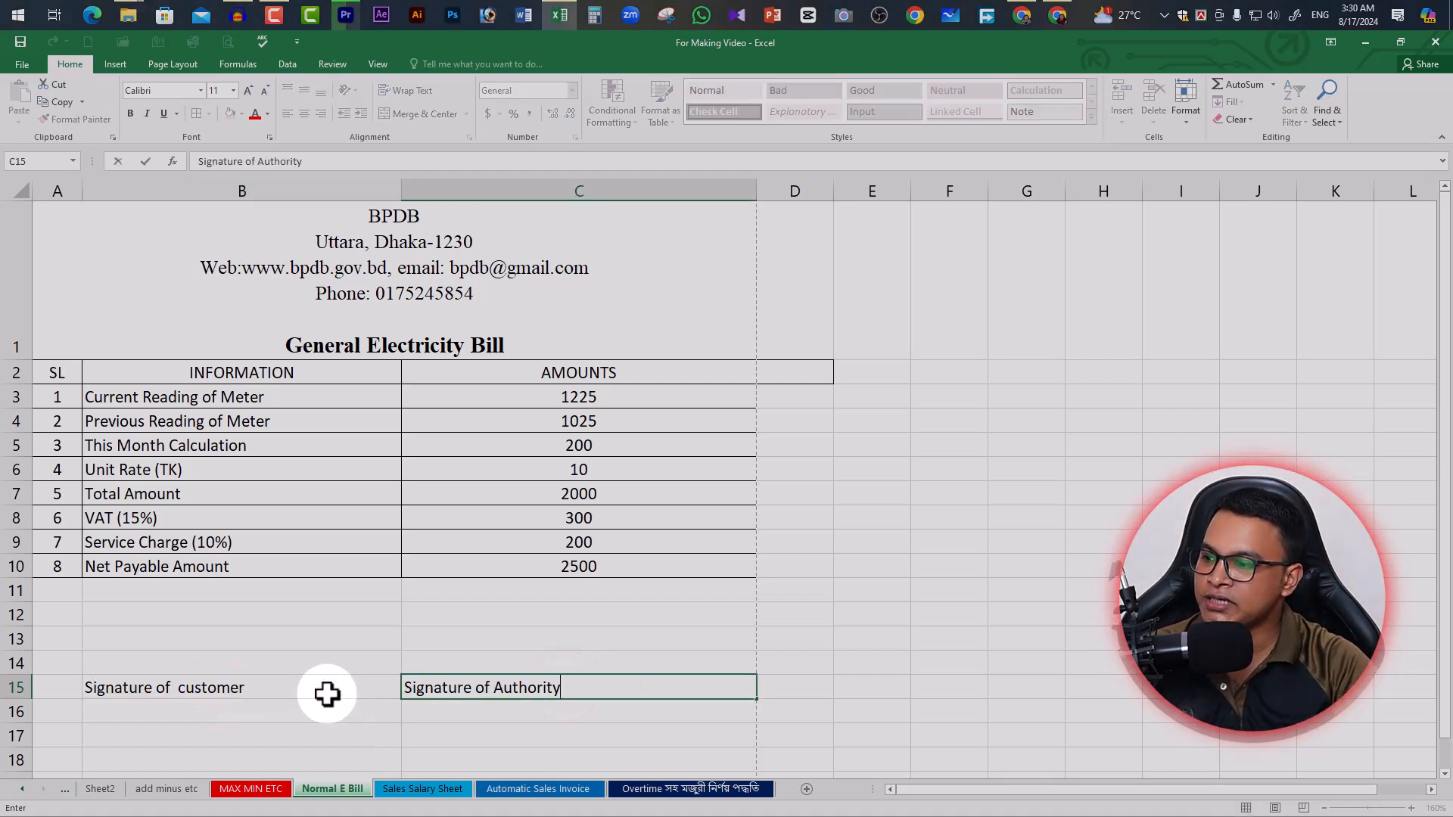
left_click(325, 690)
left_click(491, 688, "shift")
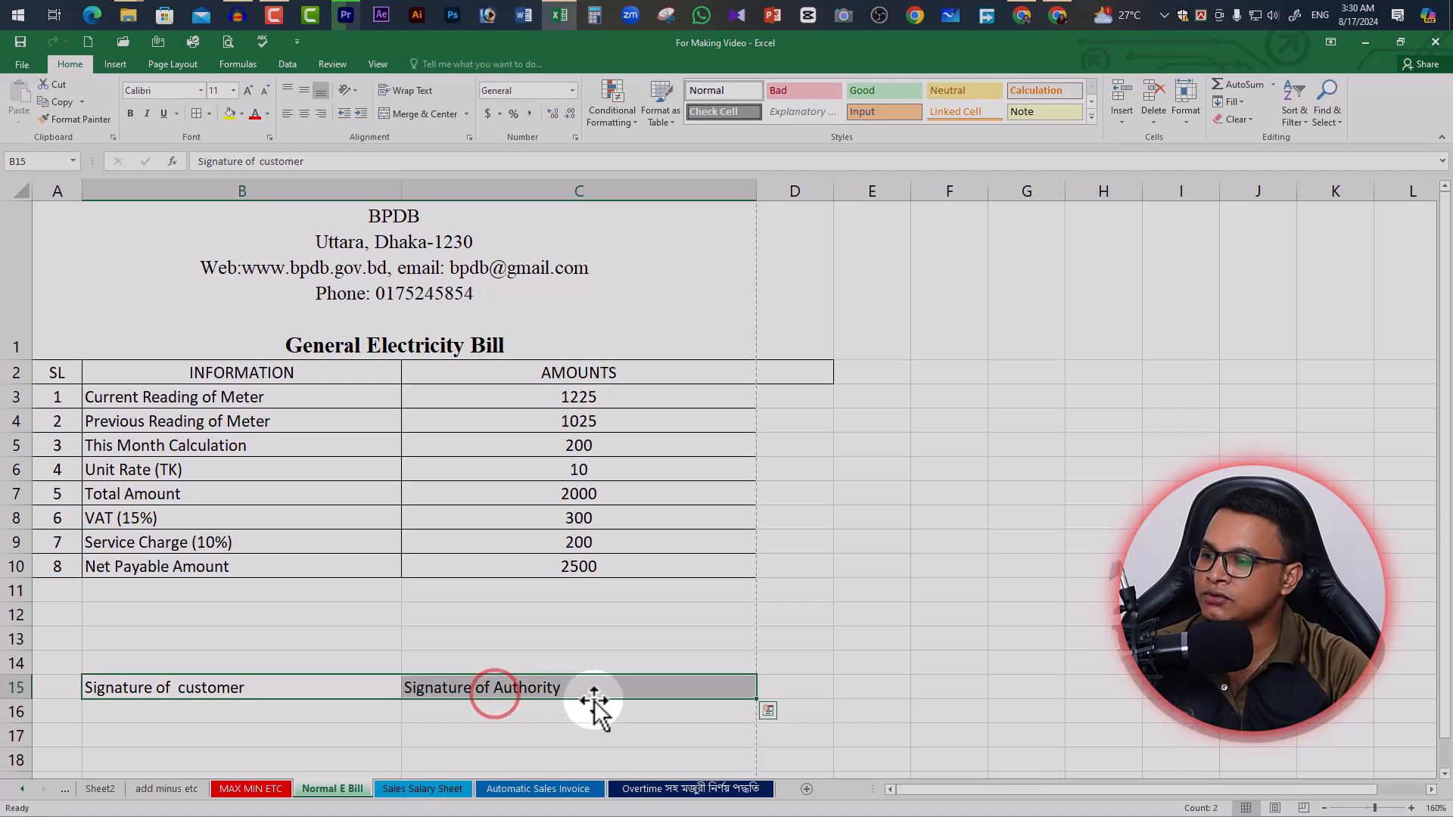
left_click(303, 114)
Add a Top Border signature line above both row 15 labels
left_click(346, 689)
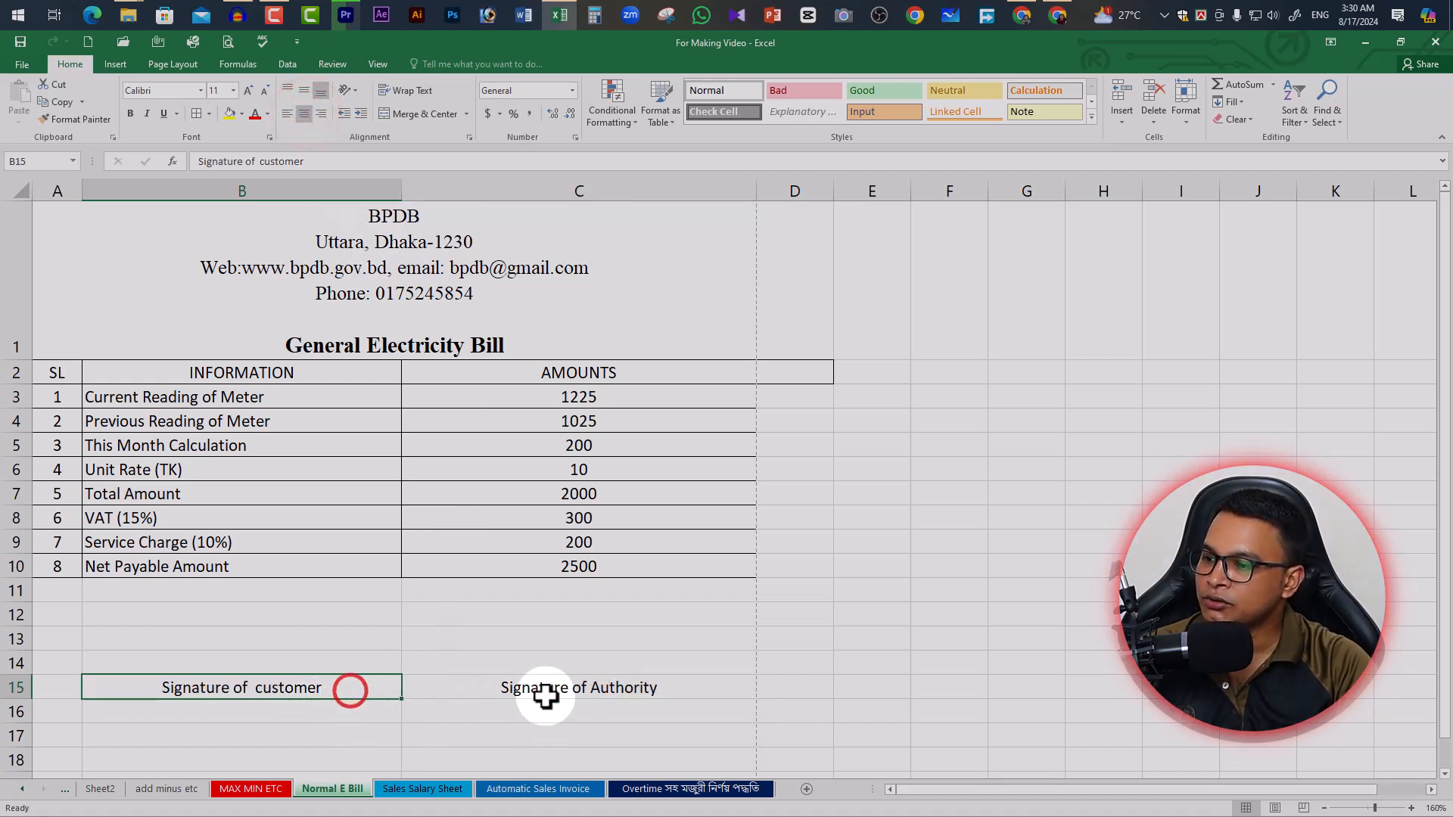
left_click(576, 689)
left_click(361, 685, "shift")
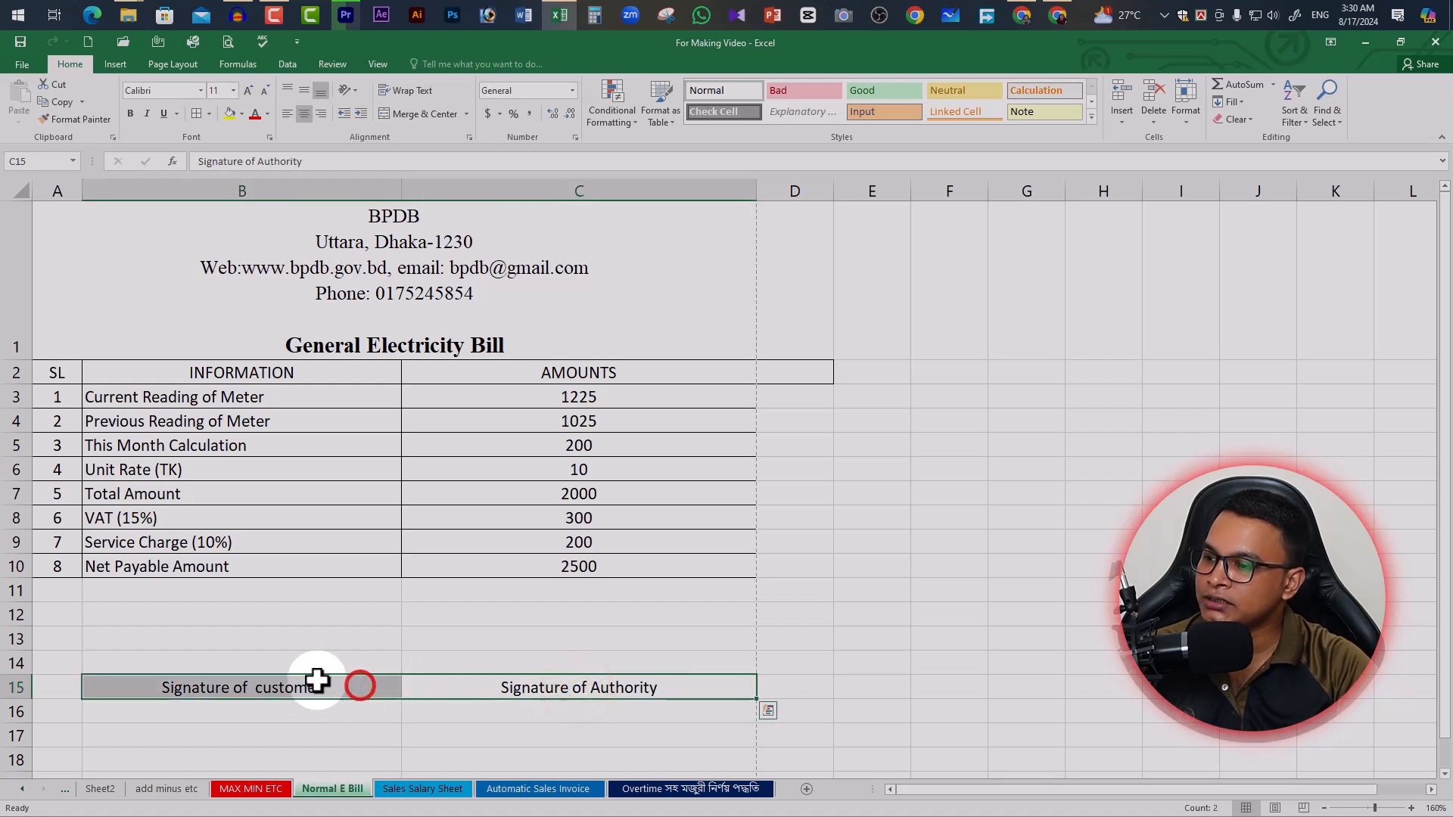
left_click(209, 114)
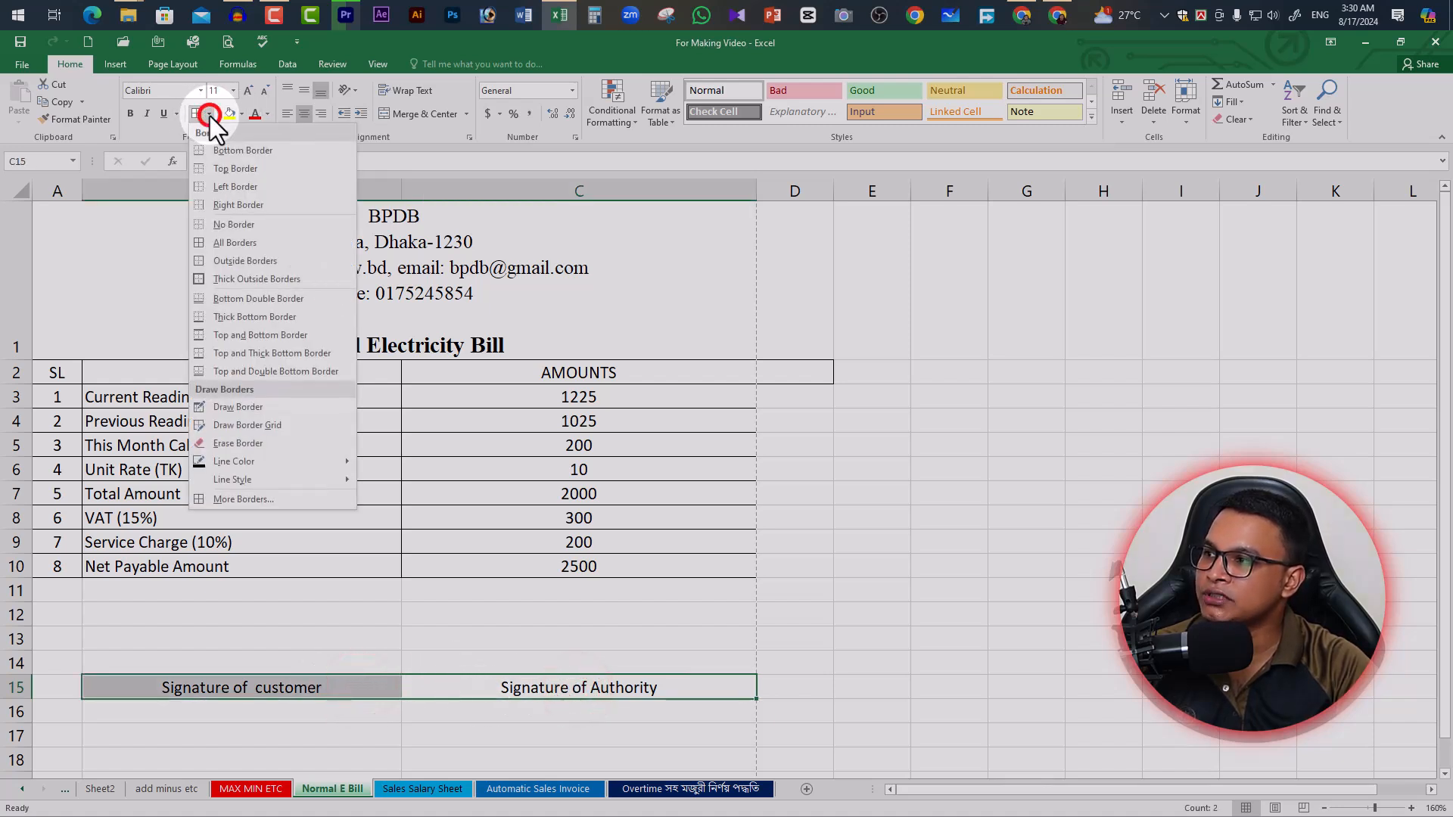
left_click(234, 169)
left_click(477, 638)
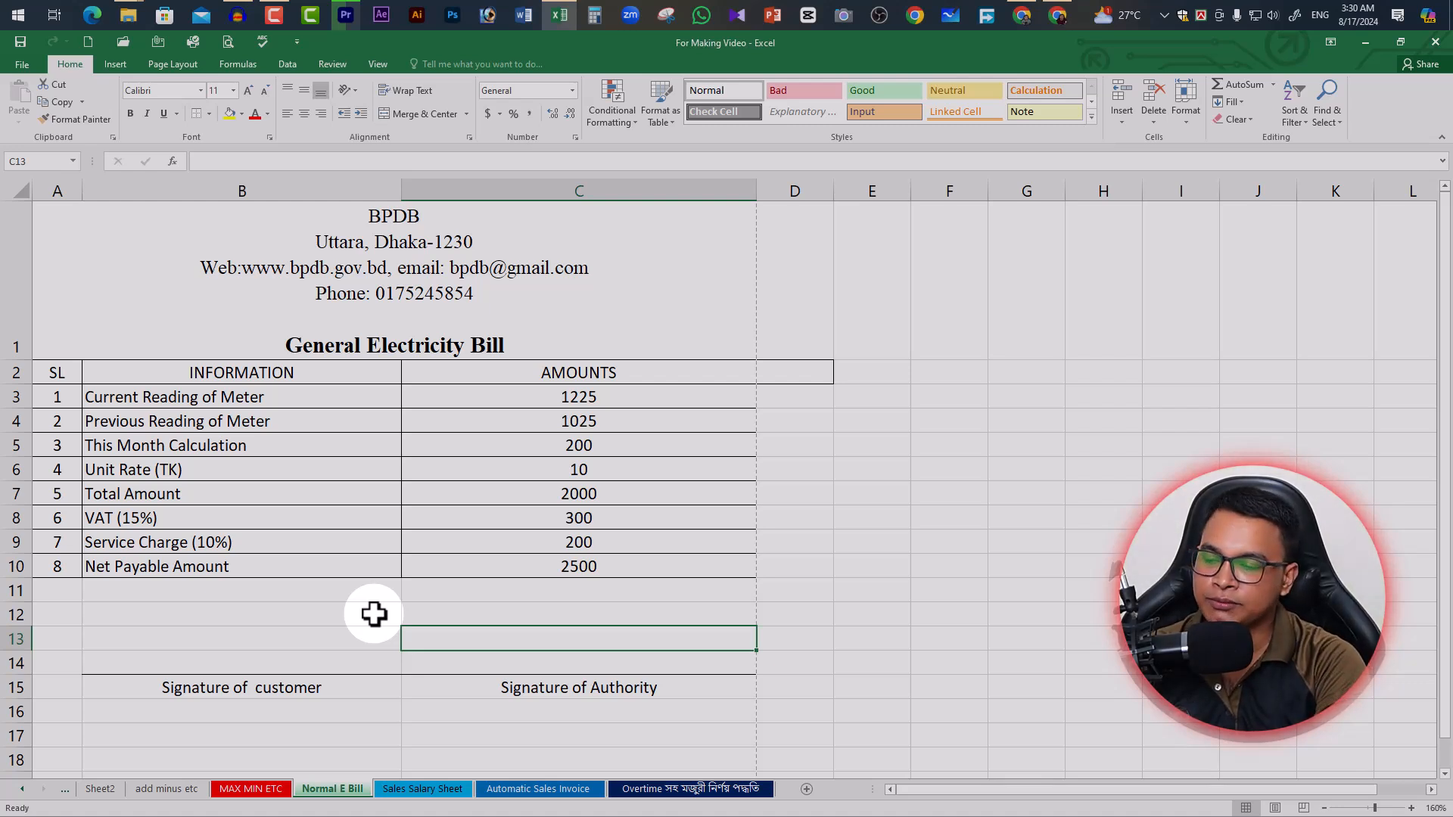
key("ctrl+p")
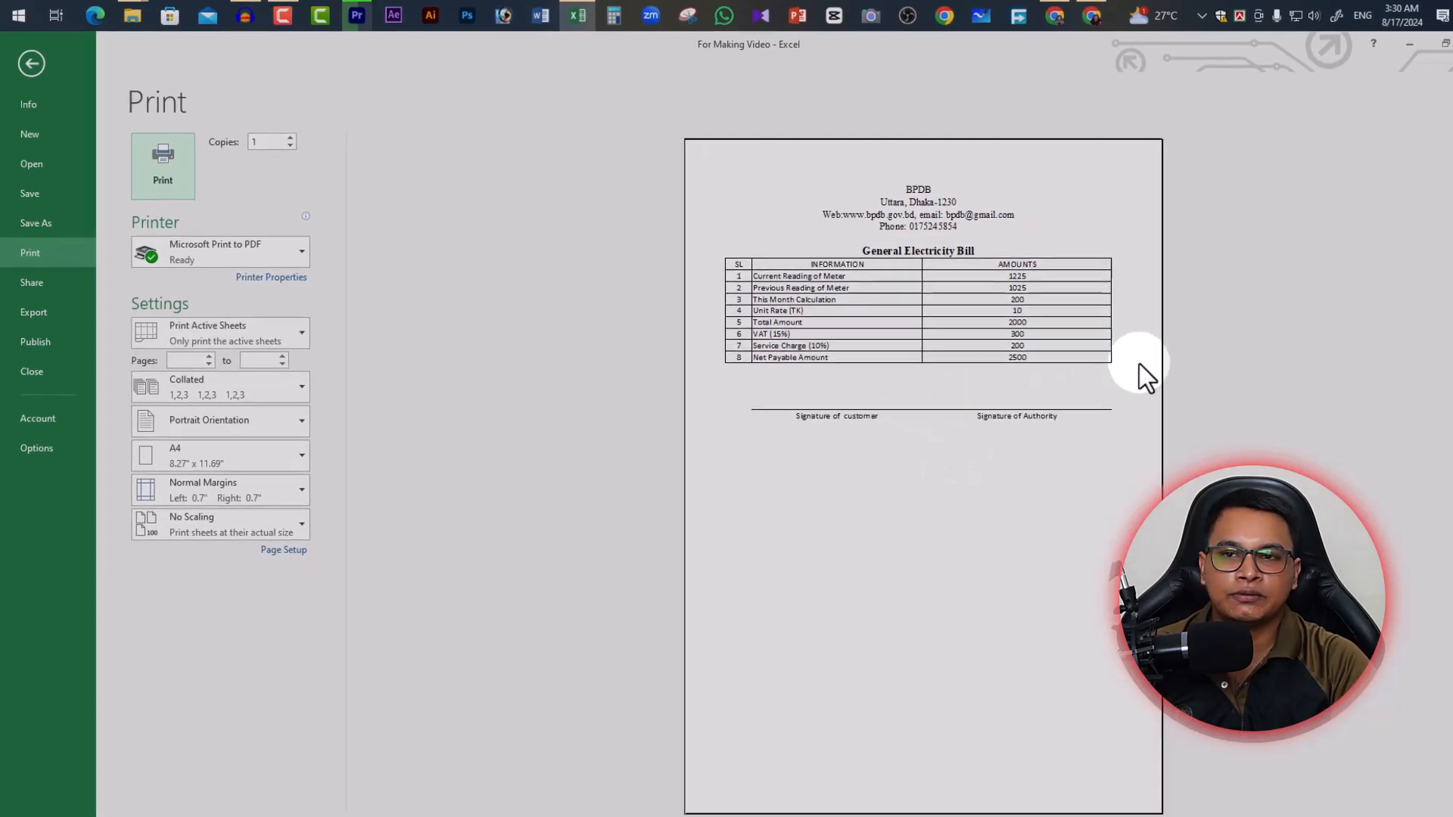
left_click(27, 63)
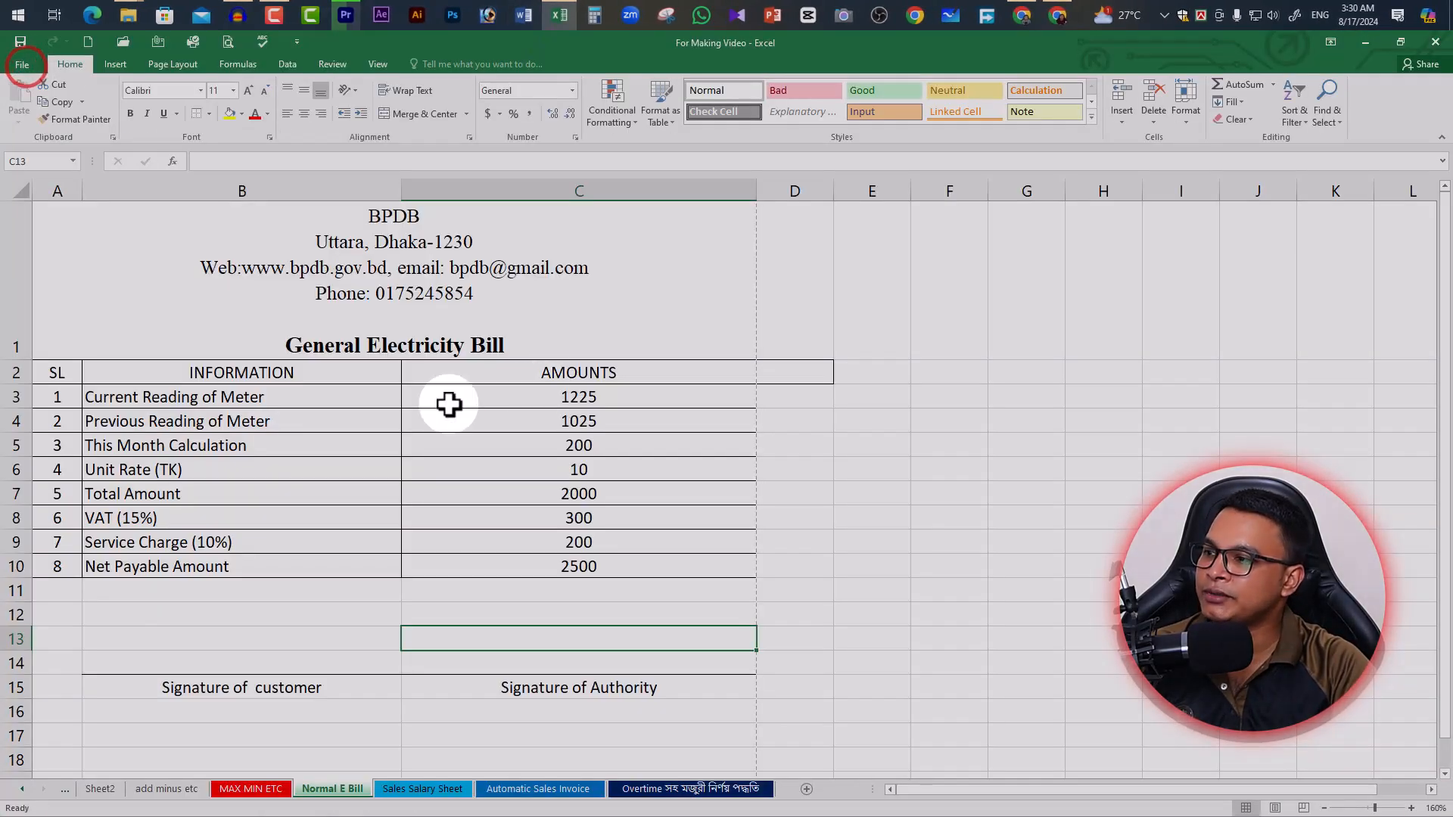
left_click(69, 375)
Fill the SL, INFORMATION, AMOUNTS header row A2:C2 light grey and preview printing
left_click(587, 372, "shift")
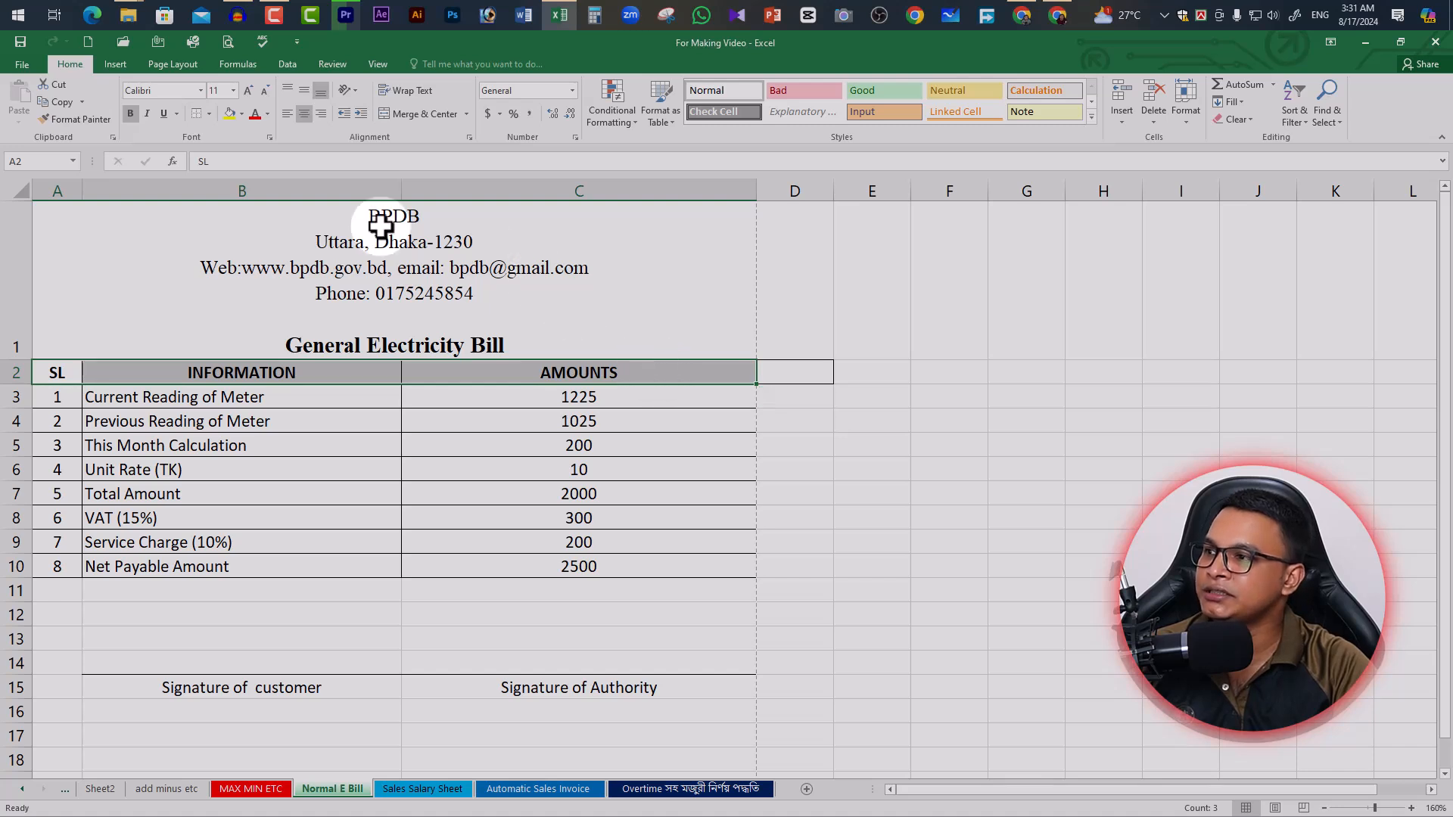
left_click(242, 114)
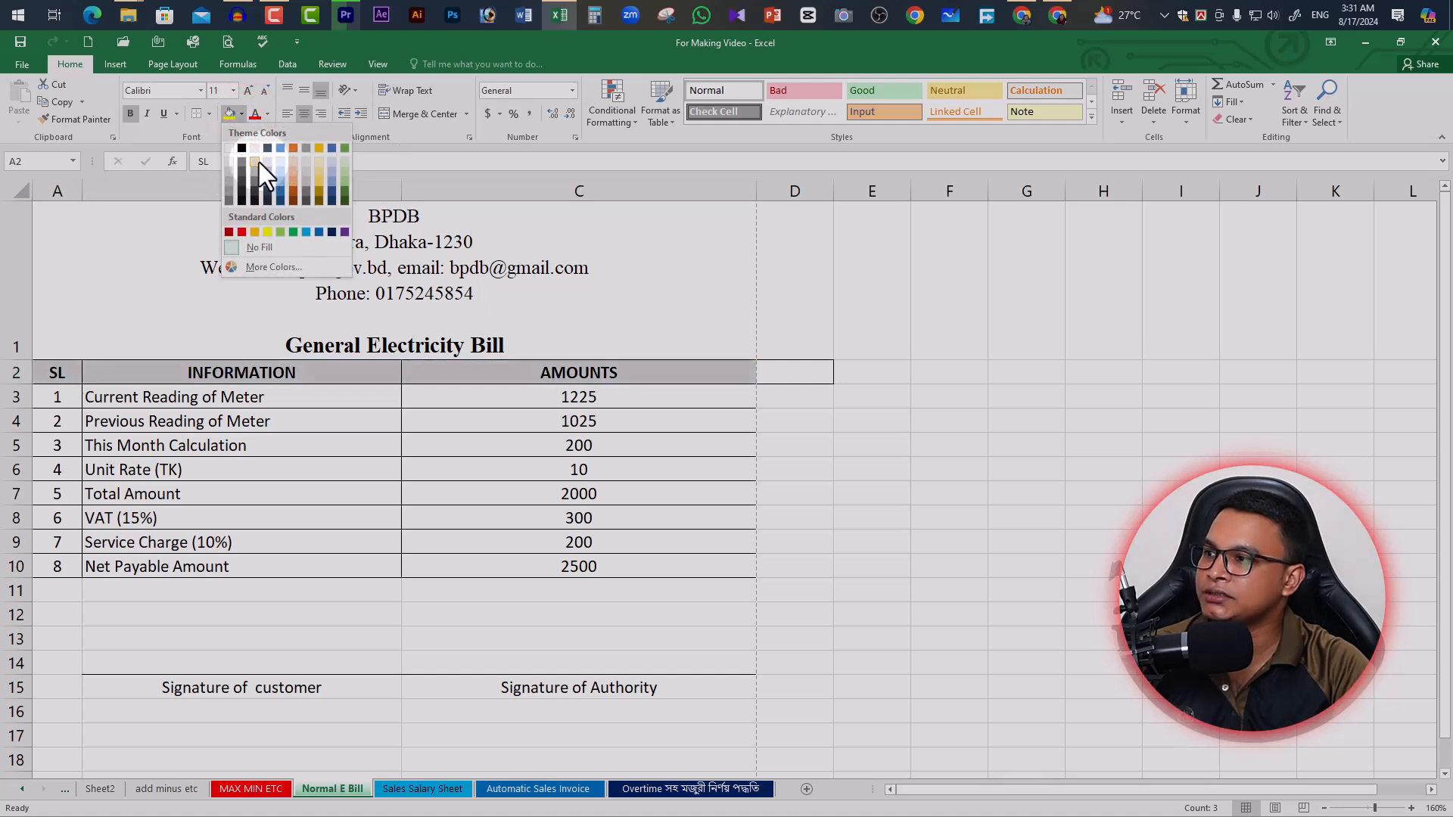
left_click(269, 162)
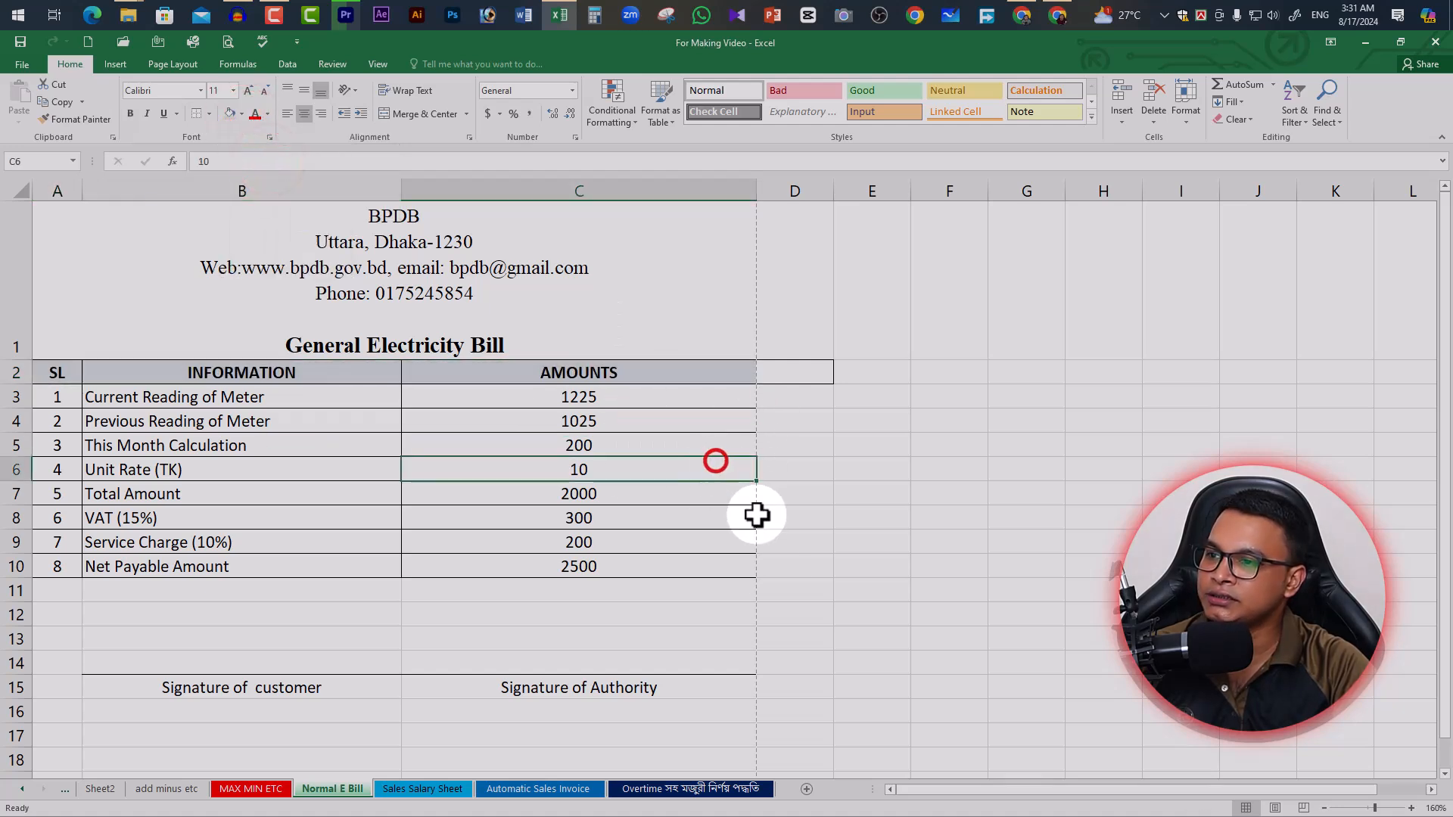
left_click(849, 629)
key("ctrl+p")
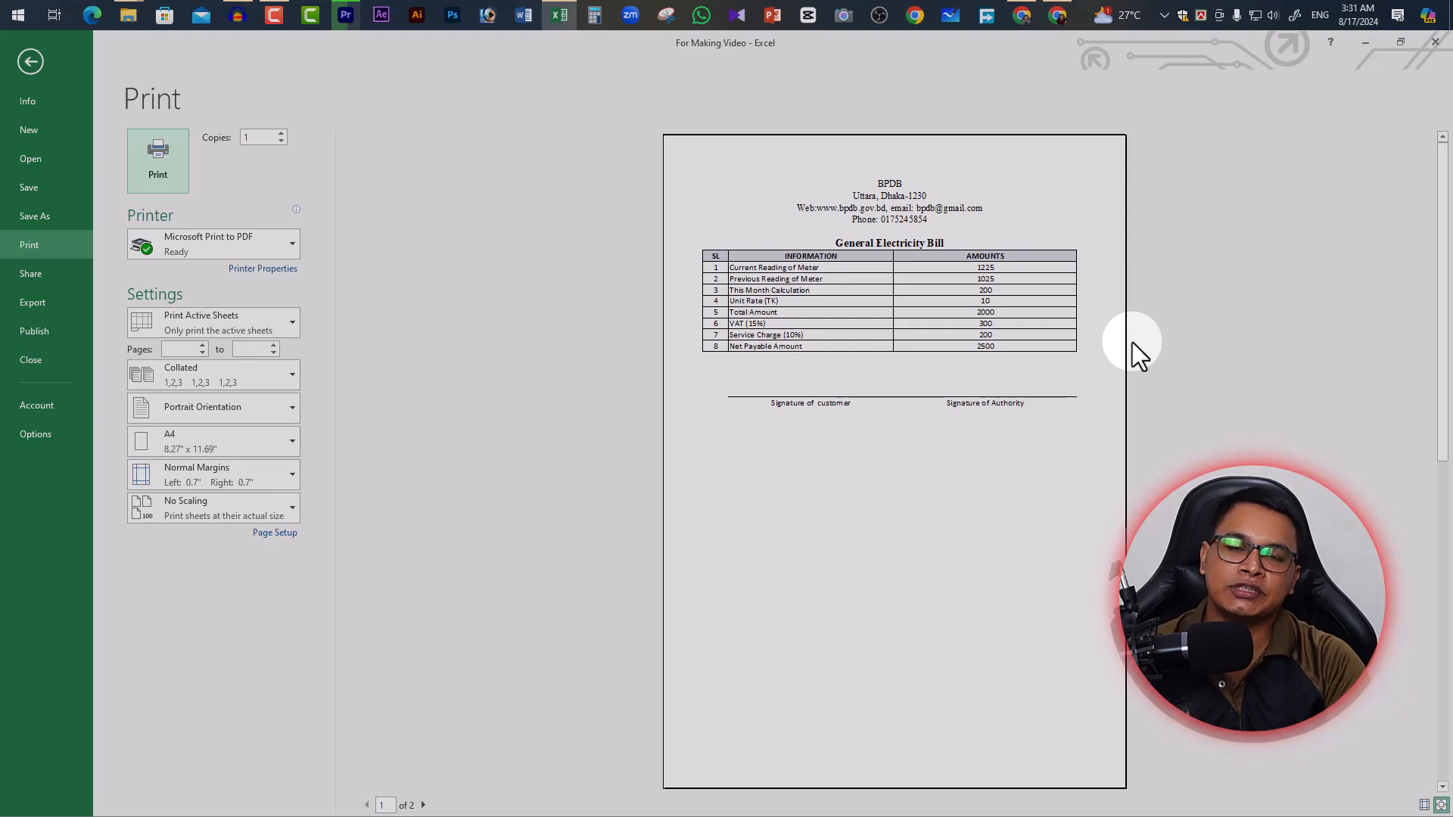
Zoom in on the print preview page, then return to the bill worksheet
left_click(976, 285)
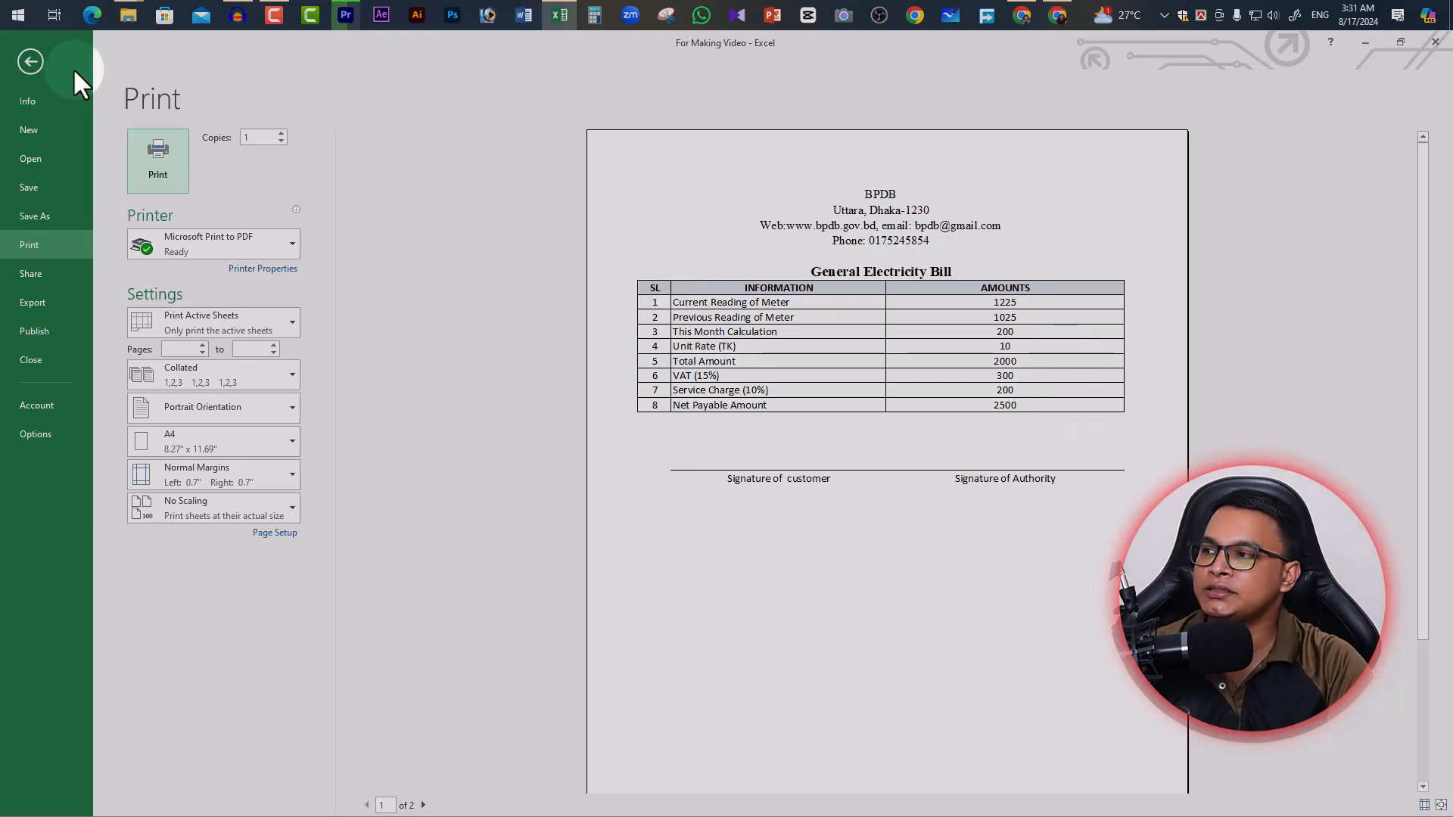
left_click(30, 62)
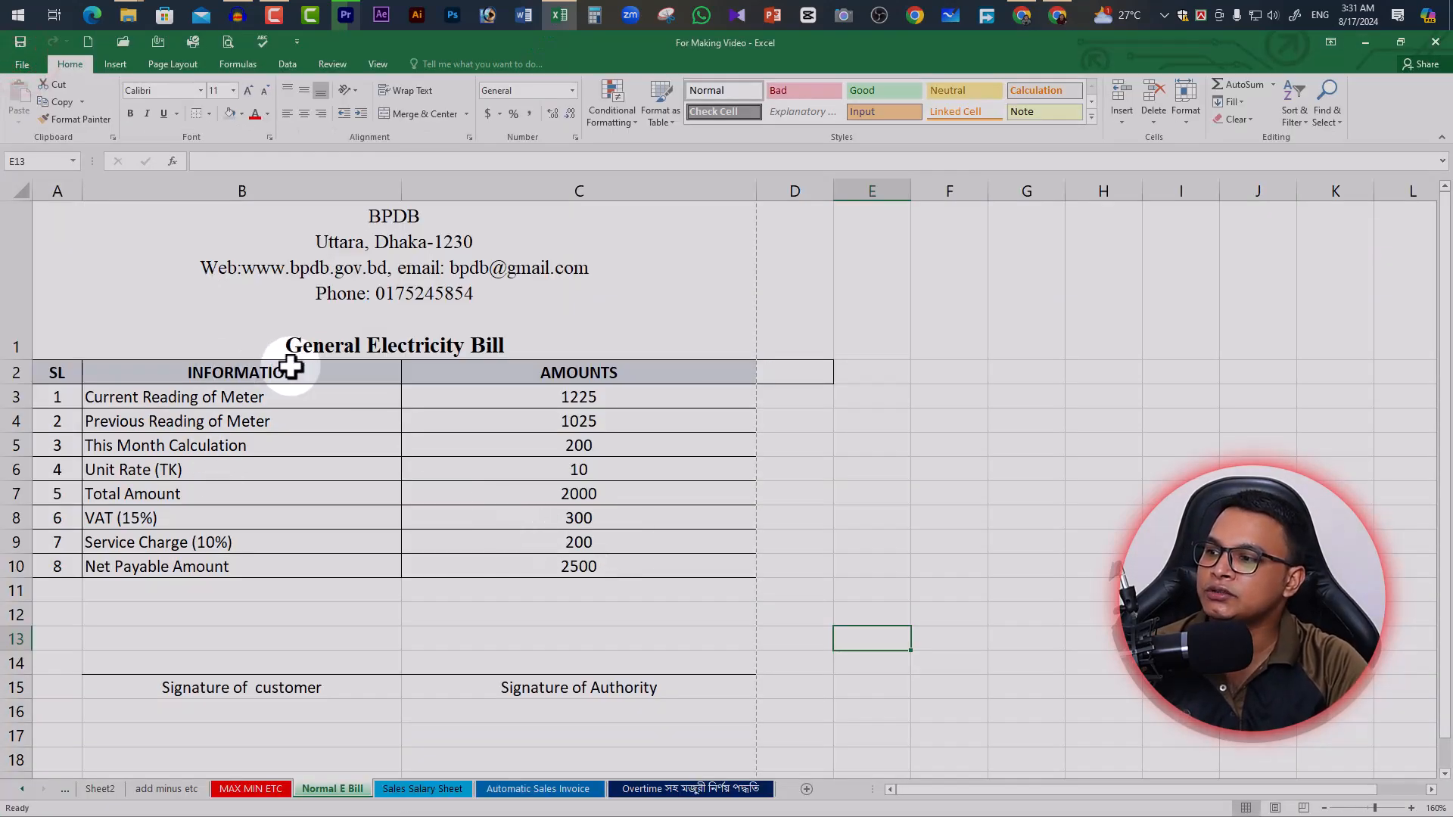
Insert two blank rows above the item table, shrinking each to normal height
left_click(16, 371)
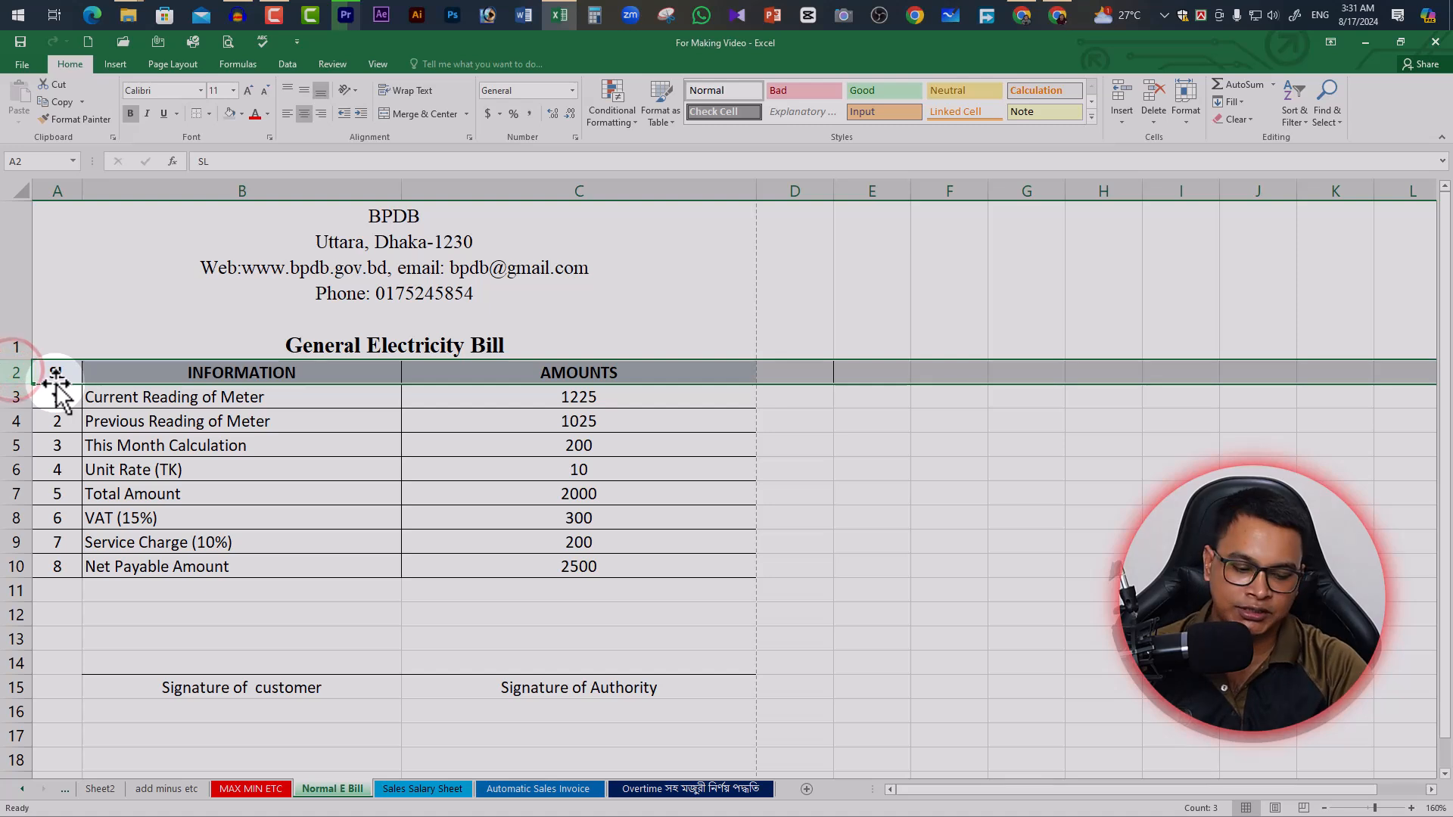
key("ctrl+shift+plus")
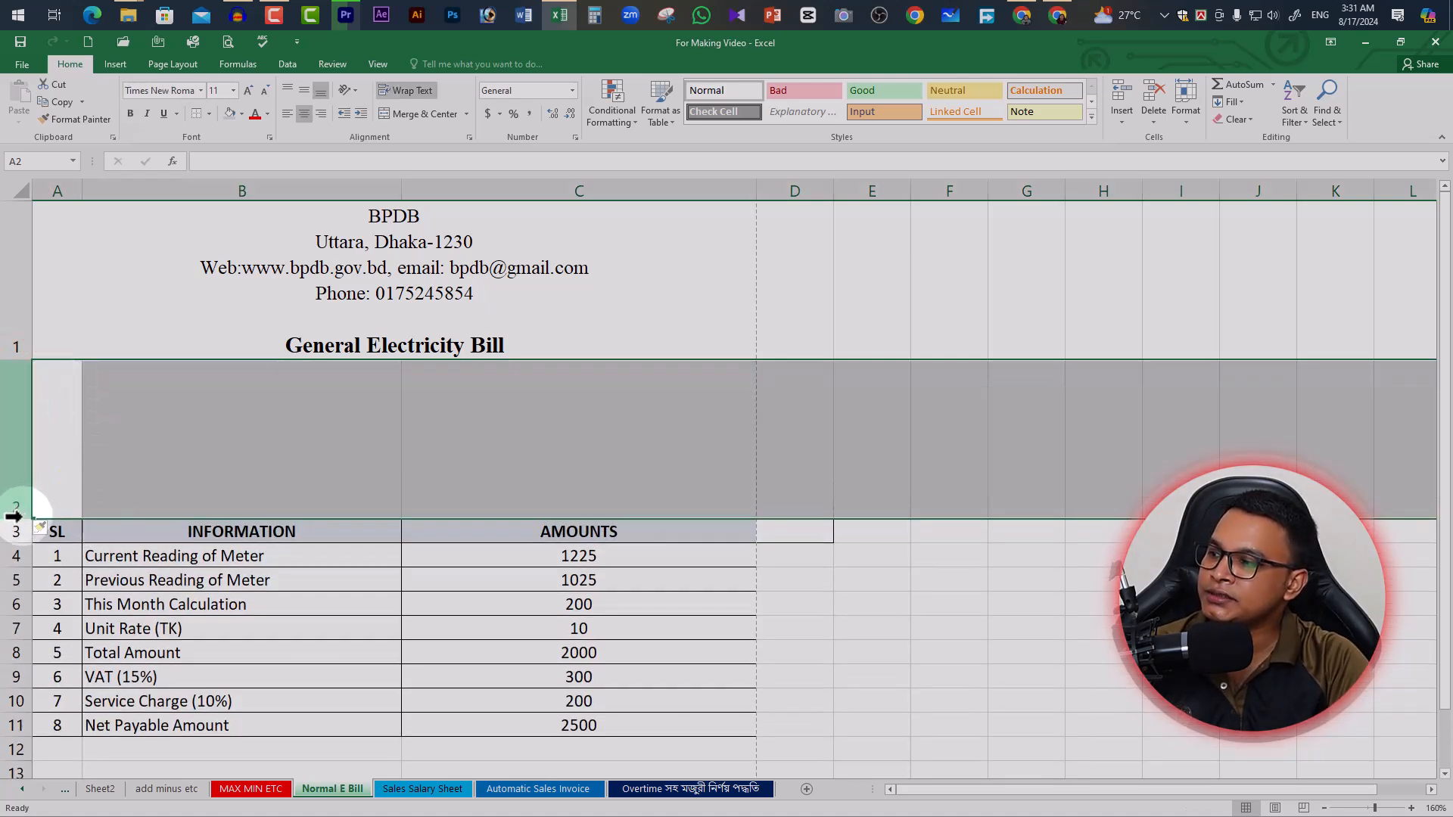
left_click(222, 452)
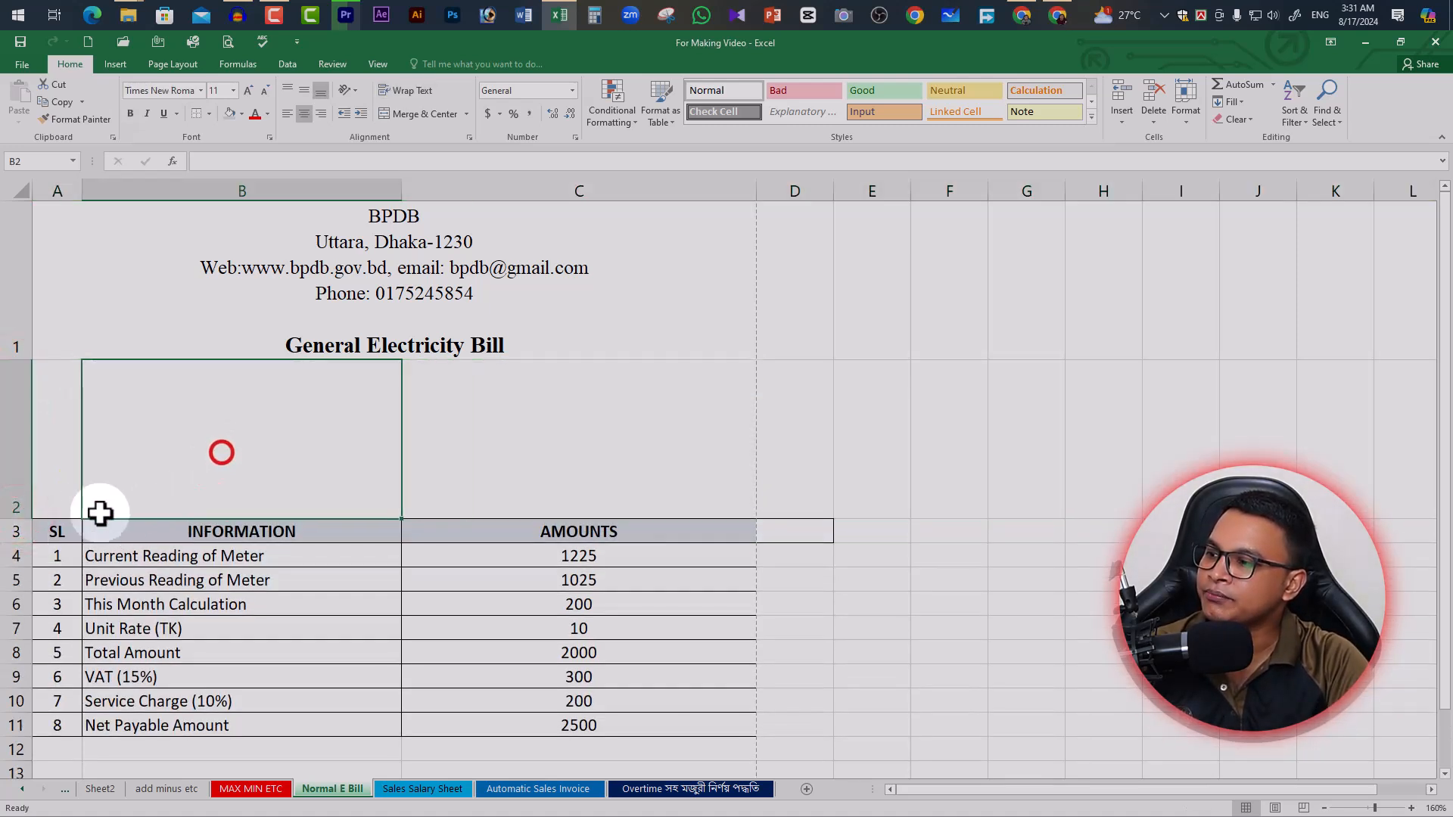
left_click_drag(17, 519, 20, 384)
left_click(19, 374)
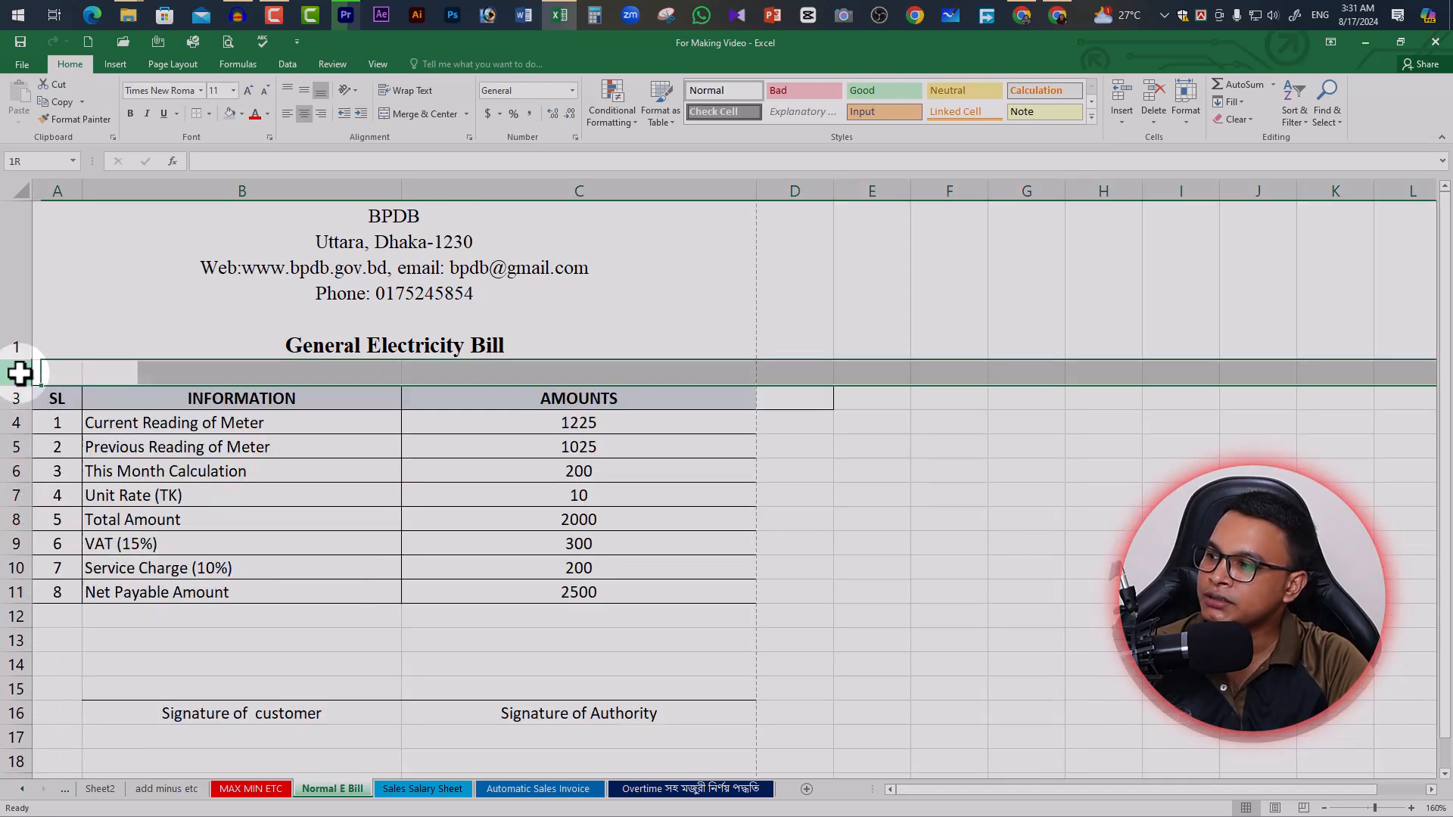
key("ctrl+shift+plus")
left_click(394, 445)
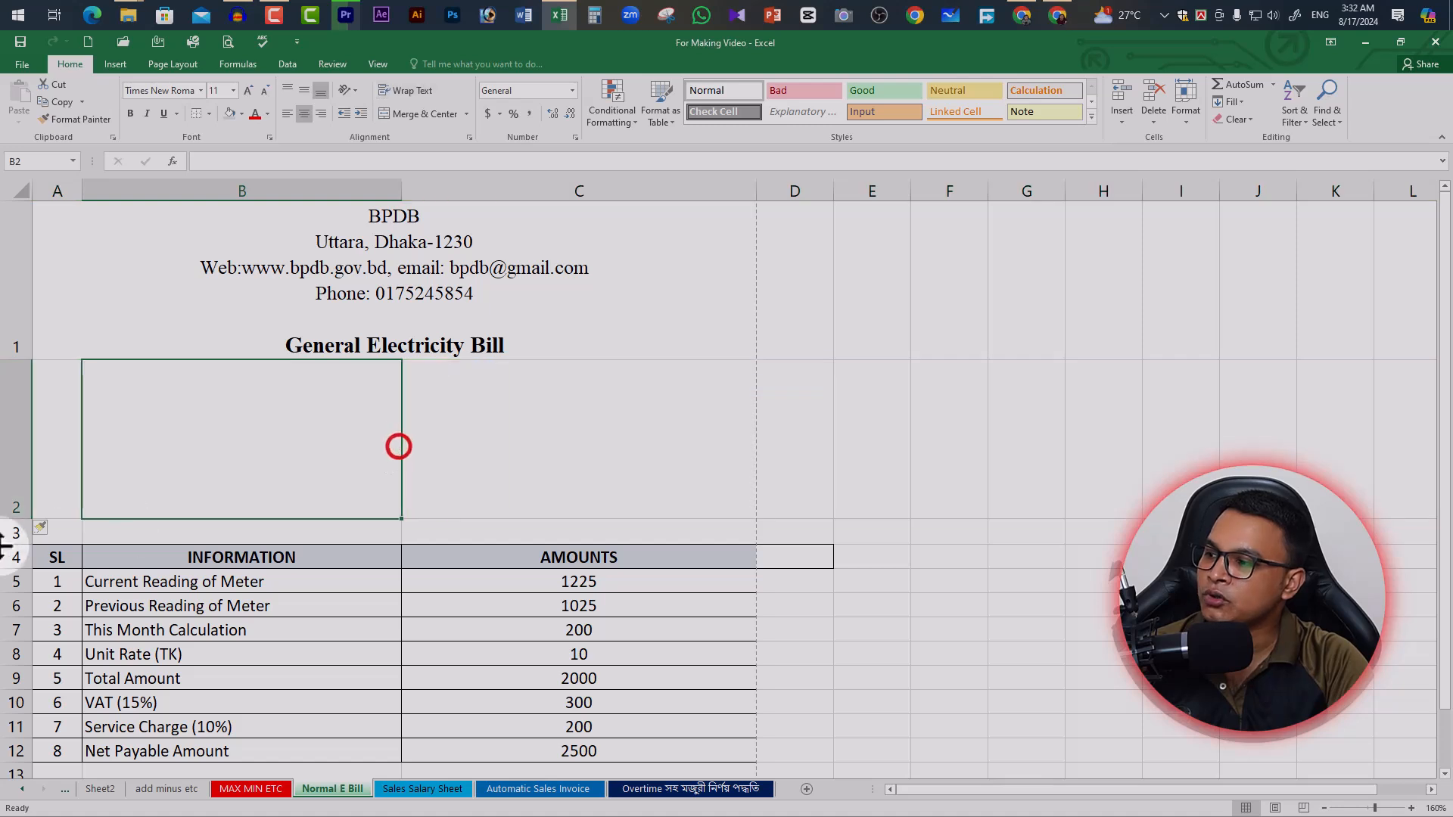
left_click_drag(17, 519, 16, 387)
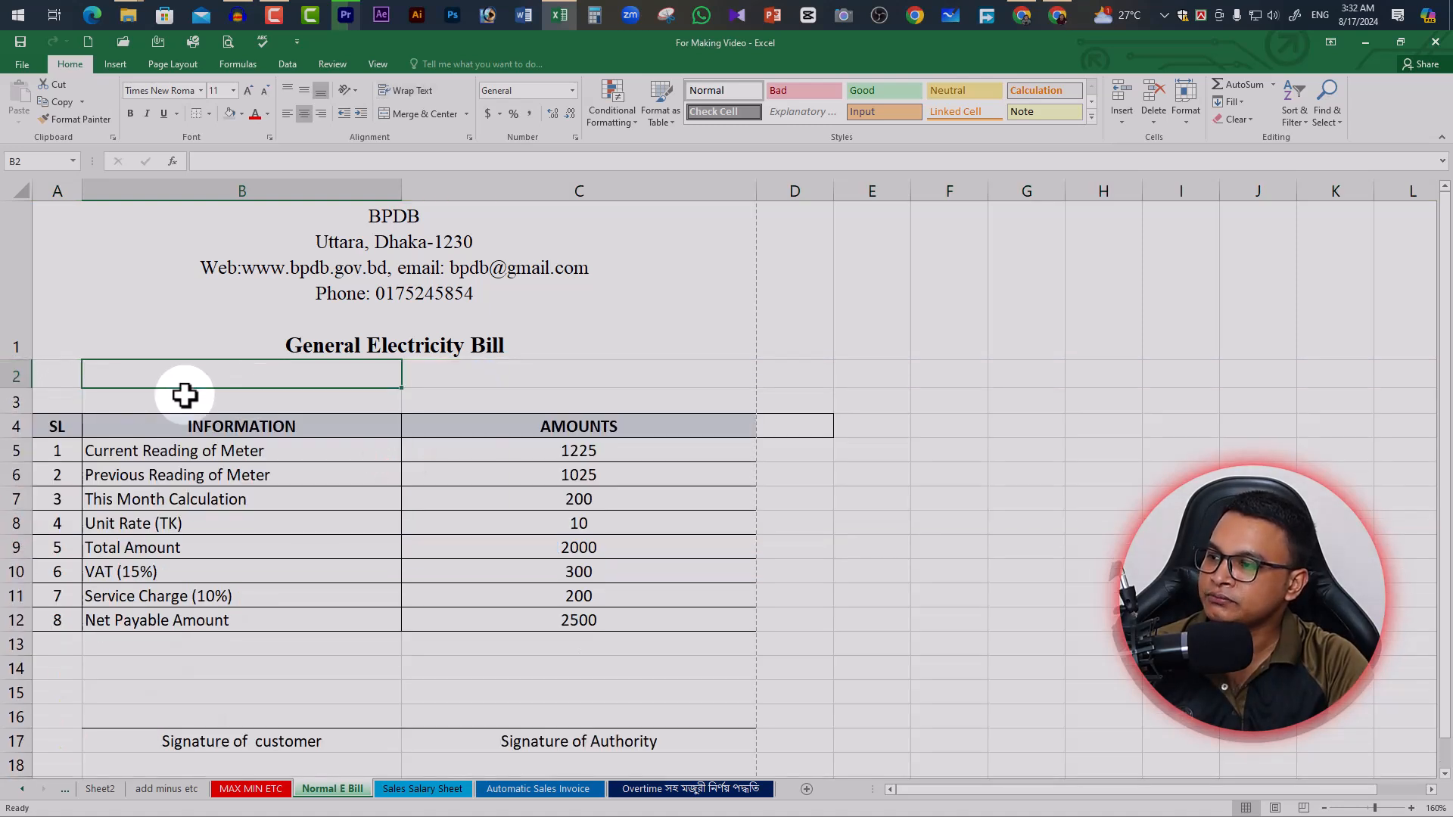
left_click(123, 379)
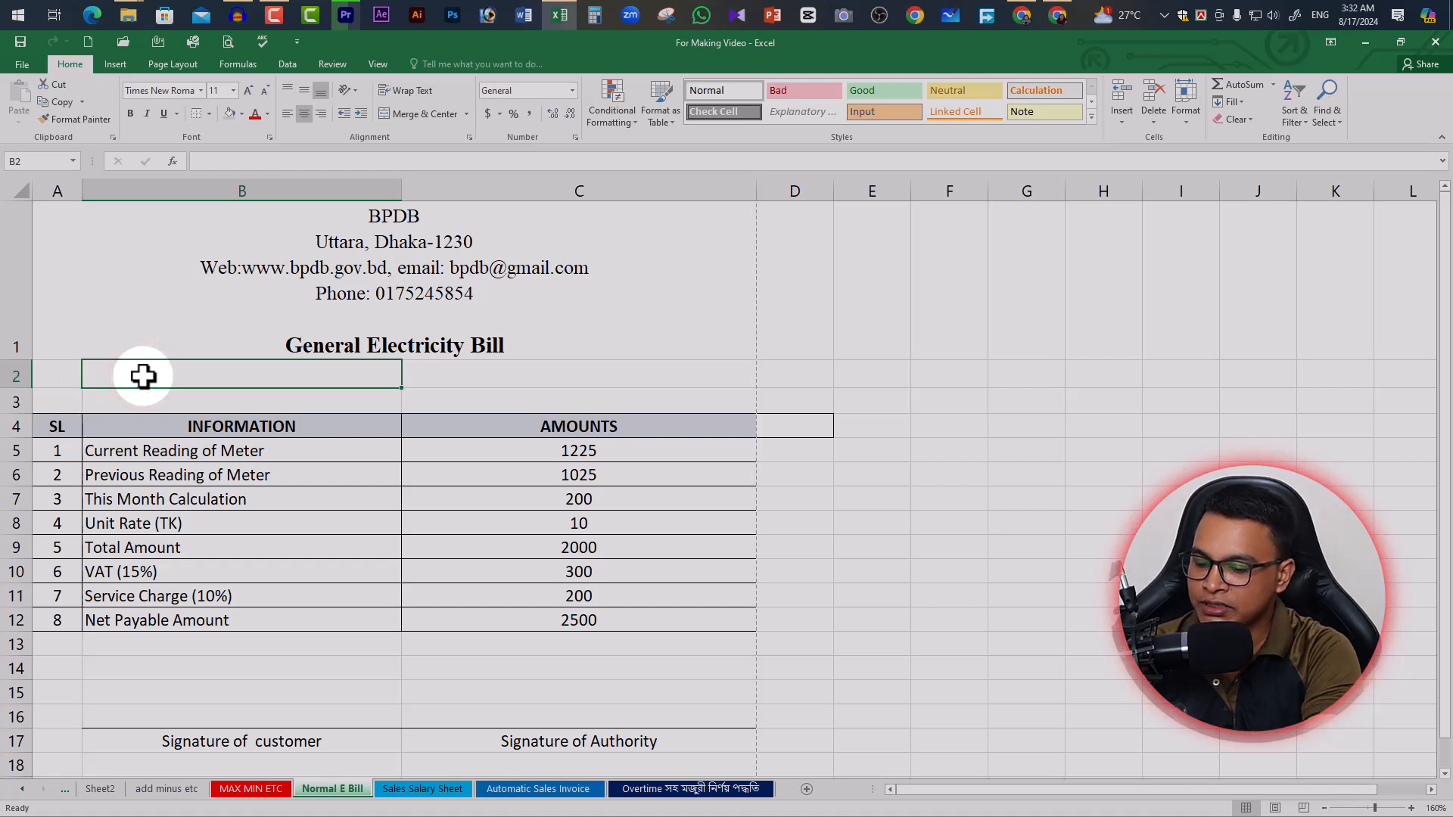
Enter a left-aligned 'Customer Name:' label in B2 and 'Meter No:' in C2
type("Customer Name")
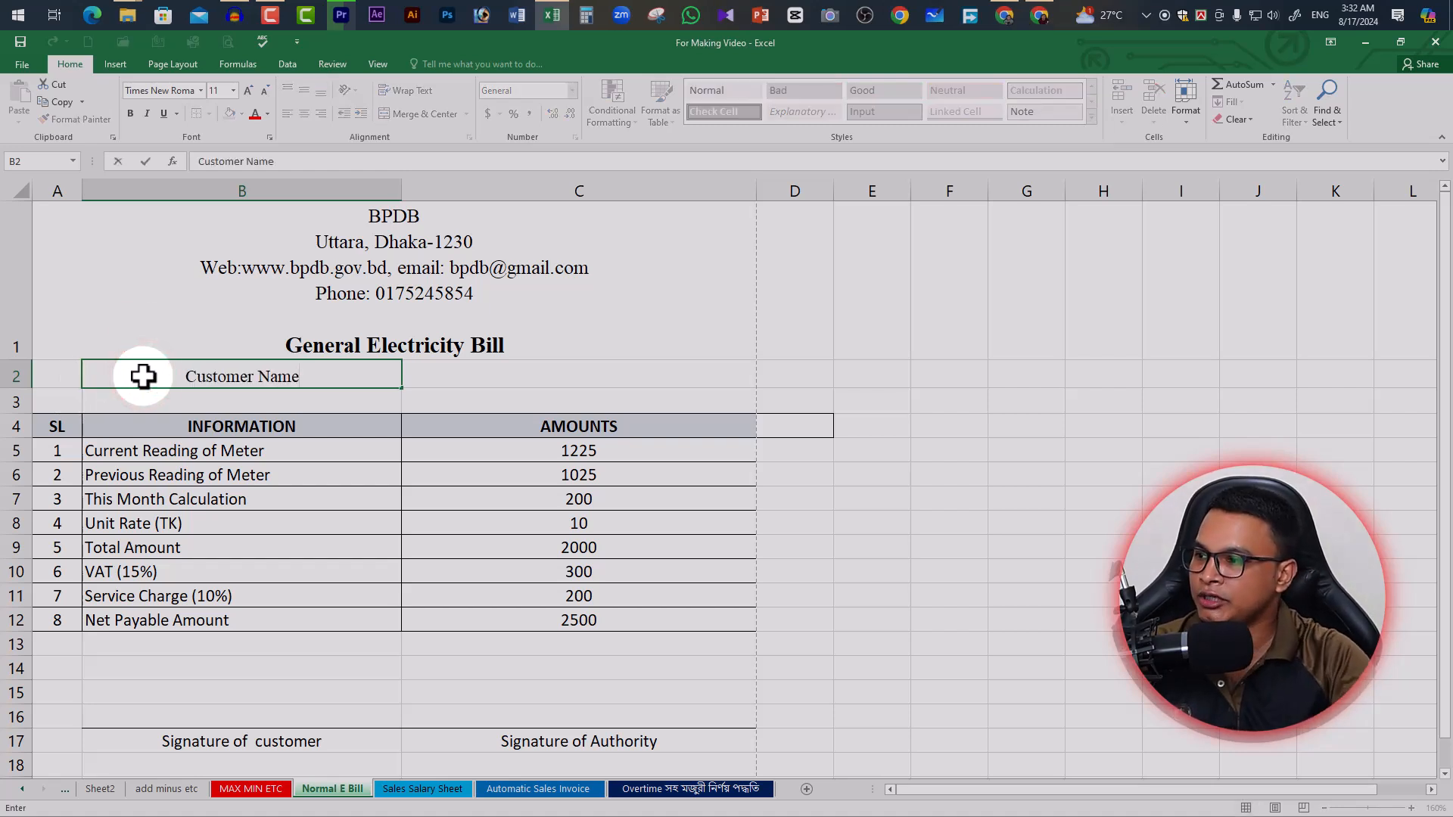
left_click(315, 393)
left_click(325, 379)
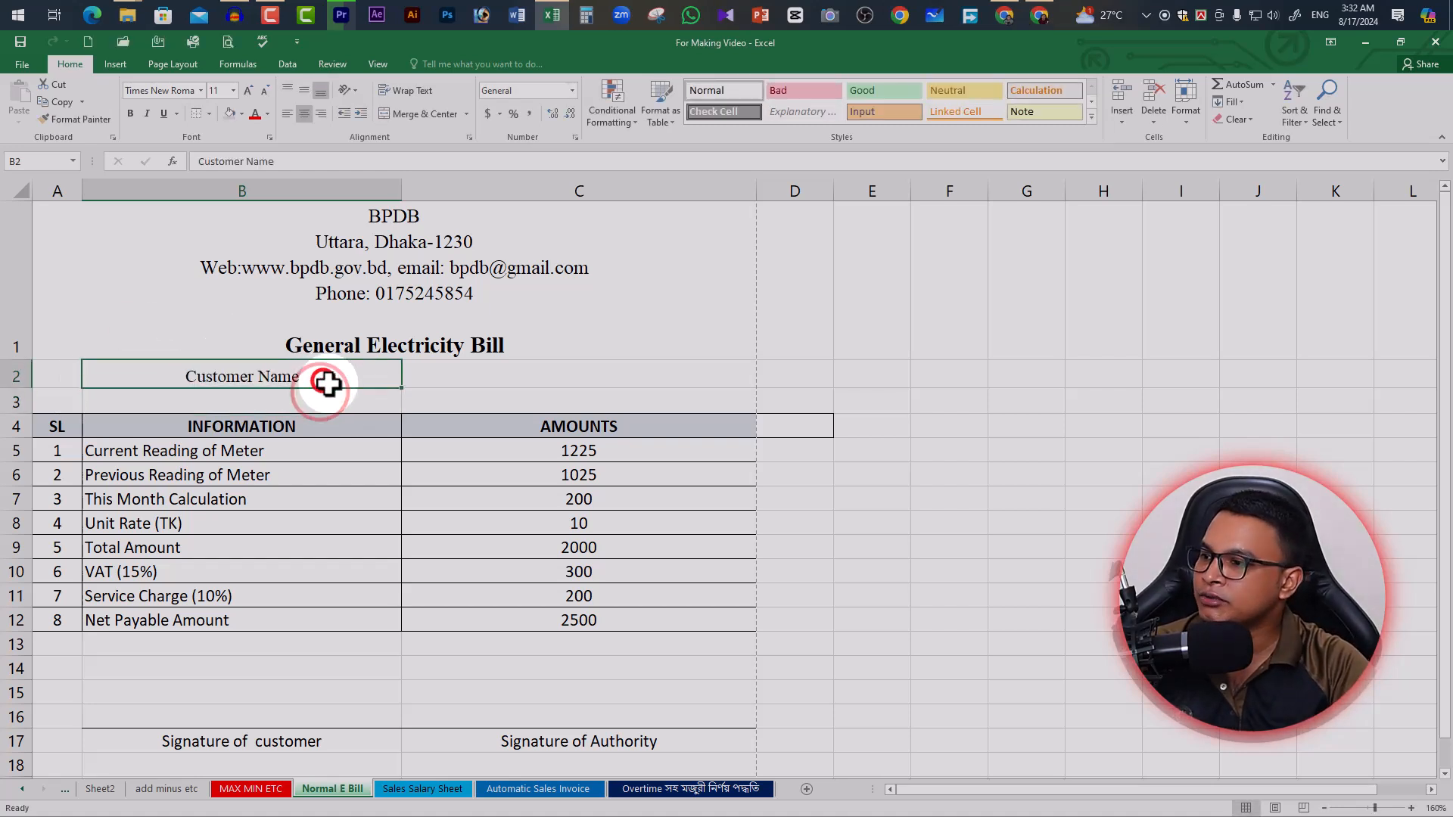
left_click(288, 113)
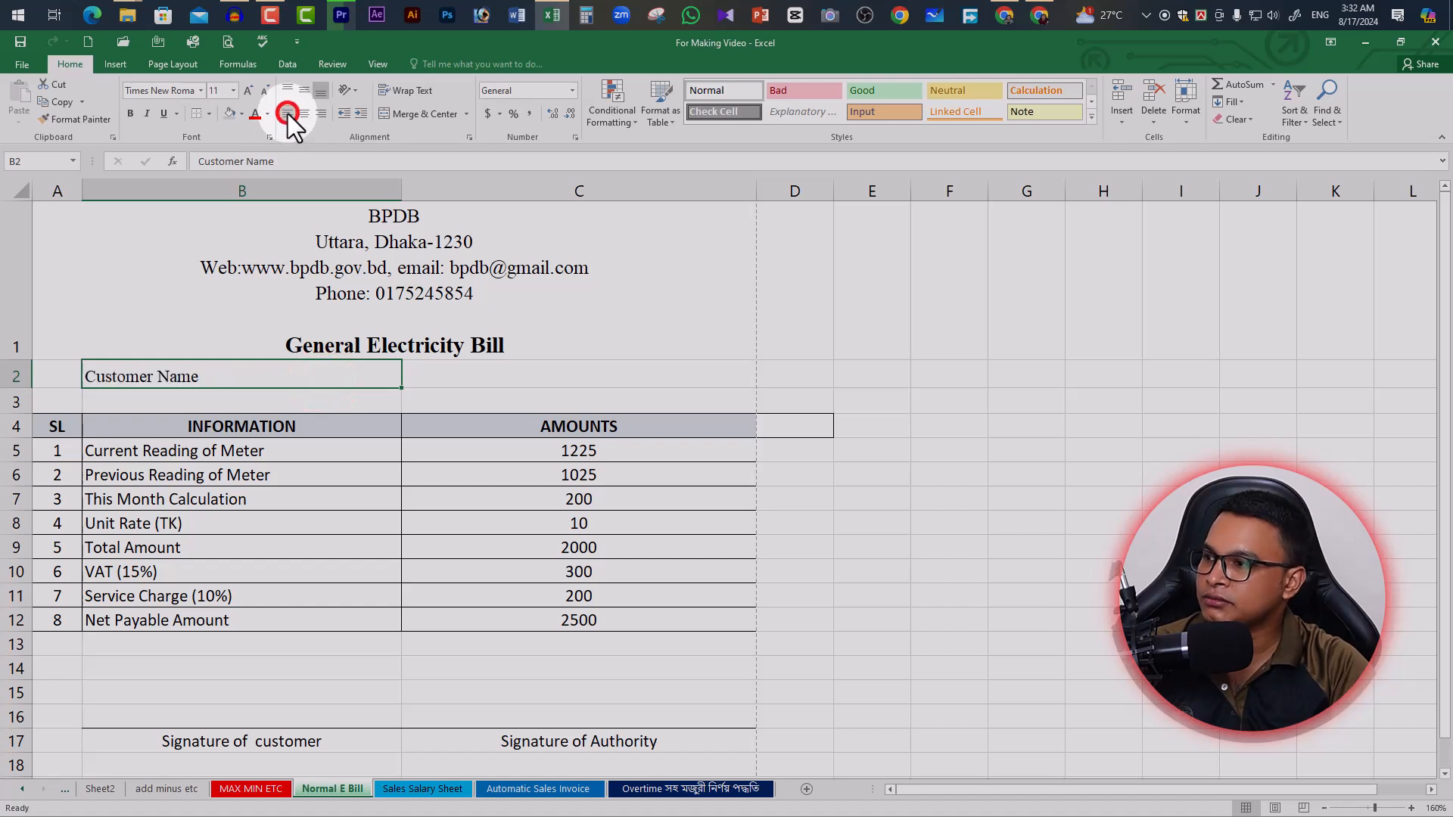
left_click(255, 403)
left_click(464, 376)
double_click(256, 373)
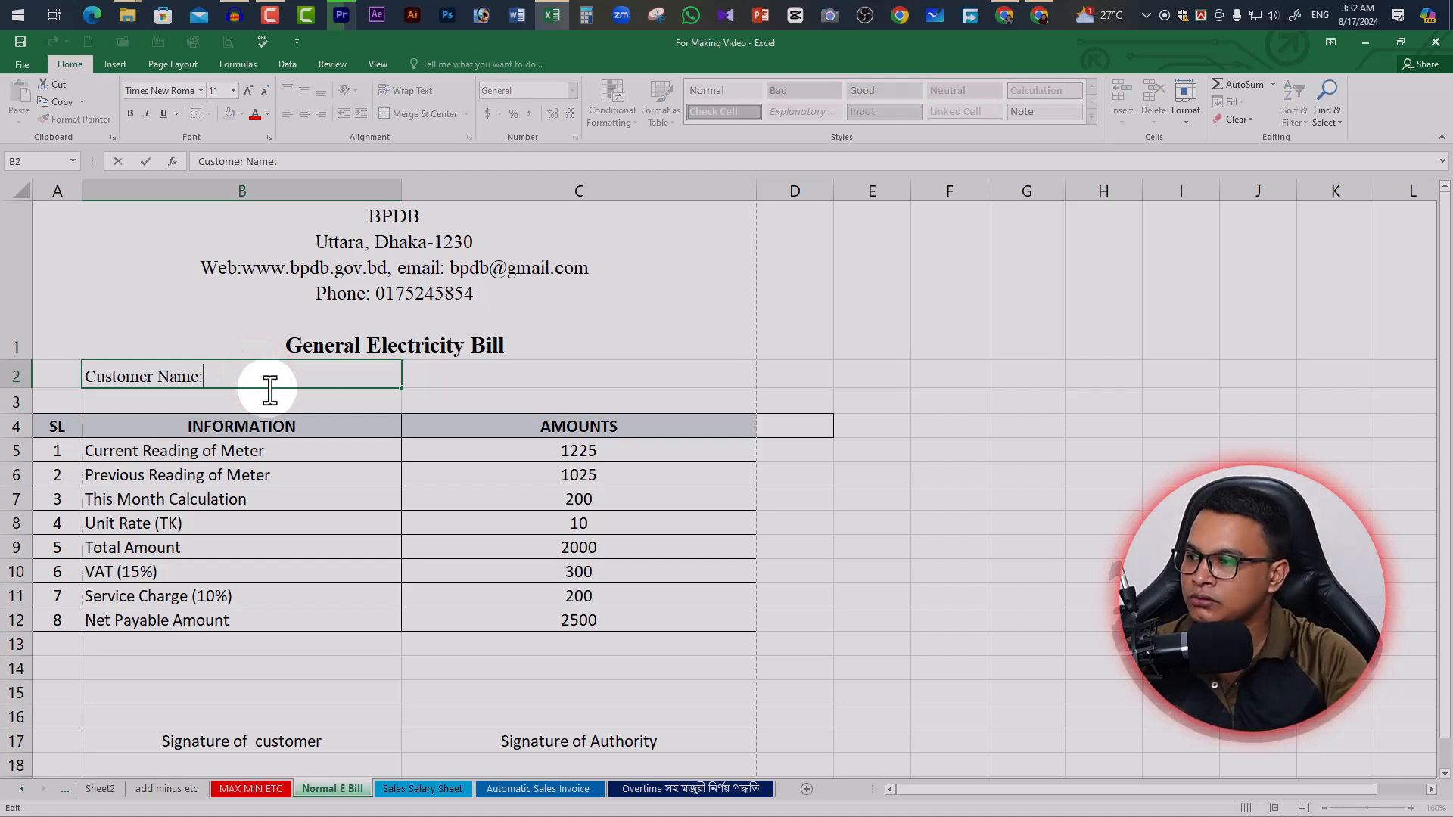
left_click(442, 382)
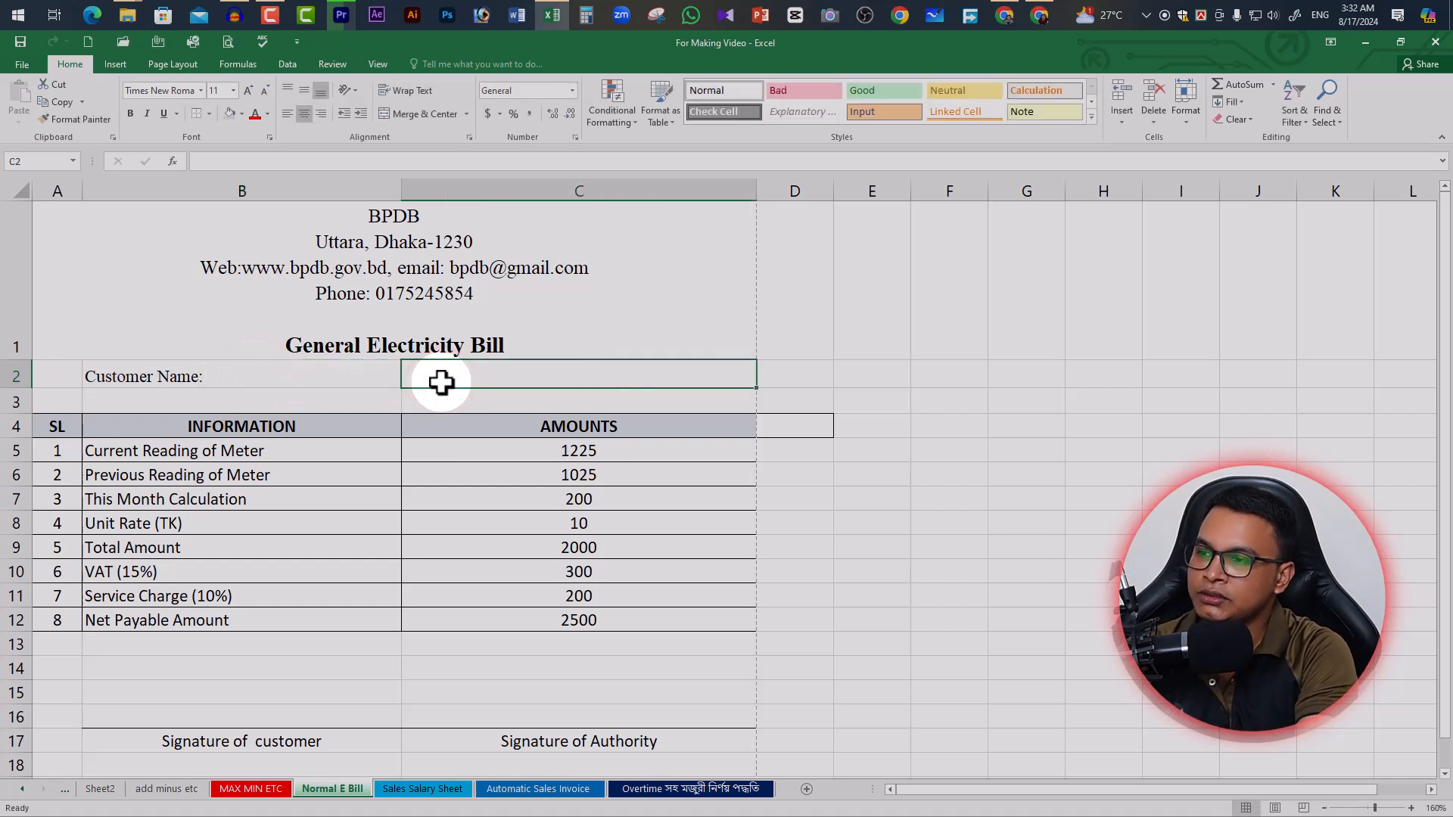
type("Meter No:")
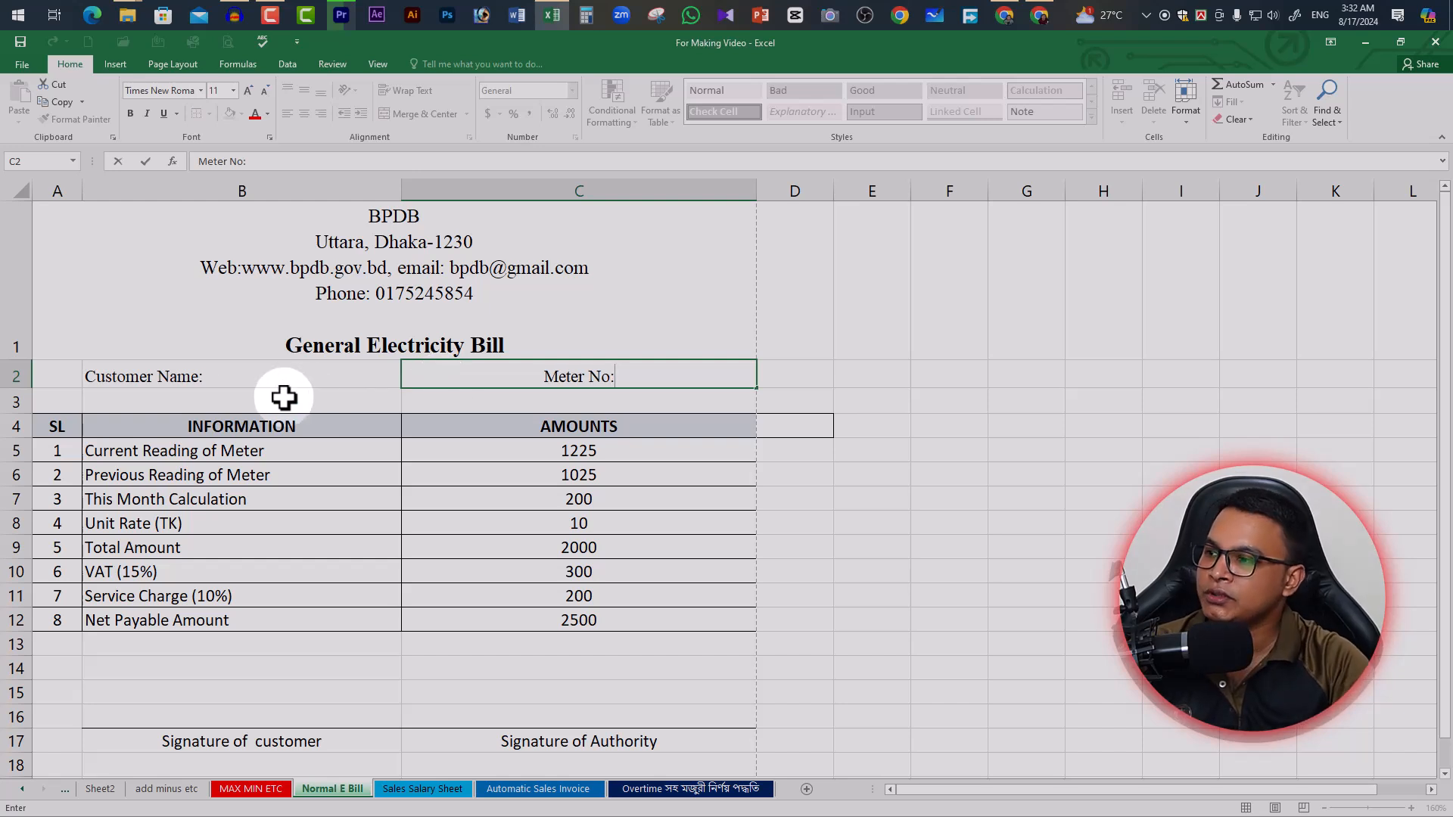
left_click(212, 401)
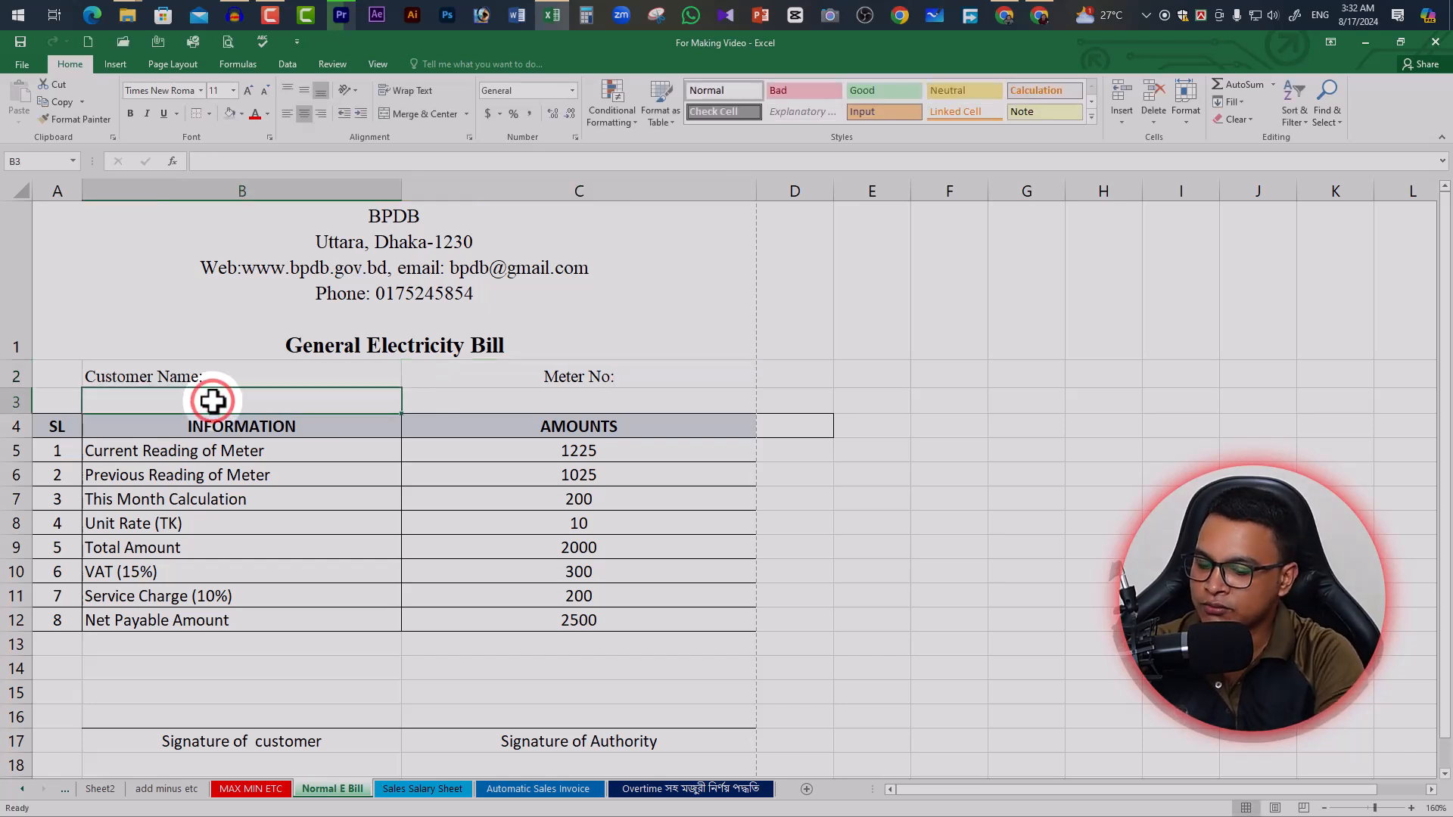
Add 'Customer Address:' in B3 and 'Customer Phone:' in C3, all left-aligned
type("Customer Address:")
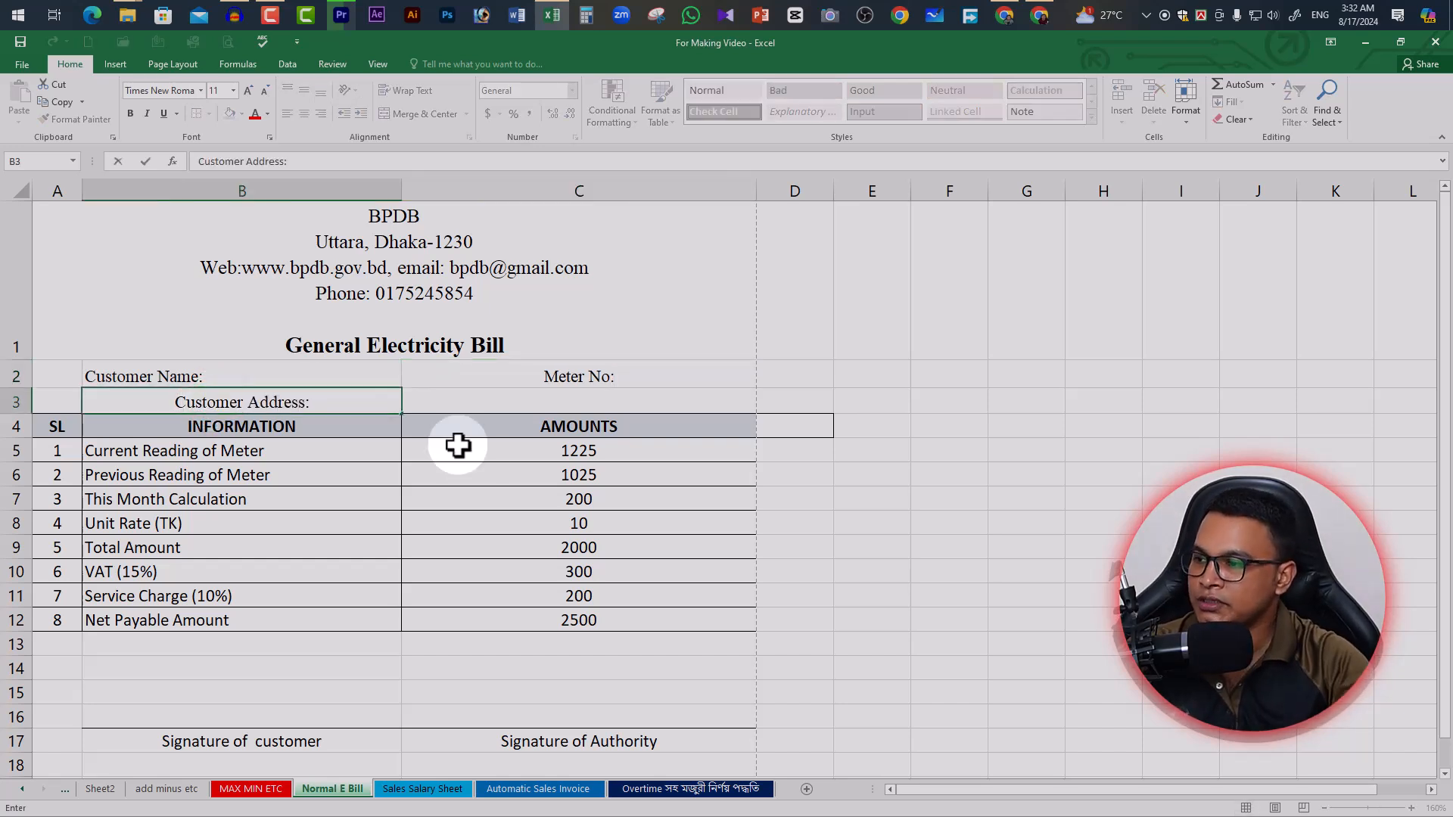
left_click(461, 471)
left_click(324, 403)
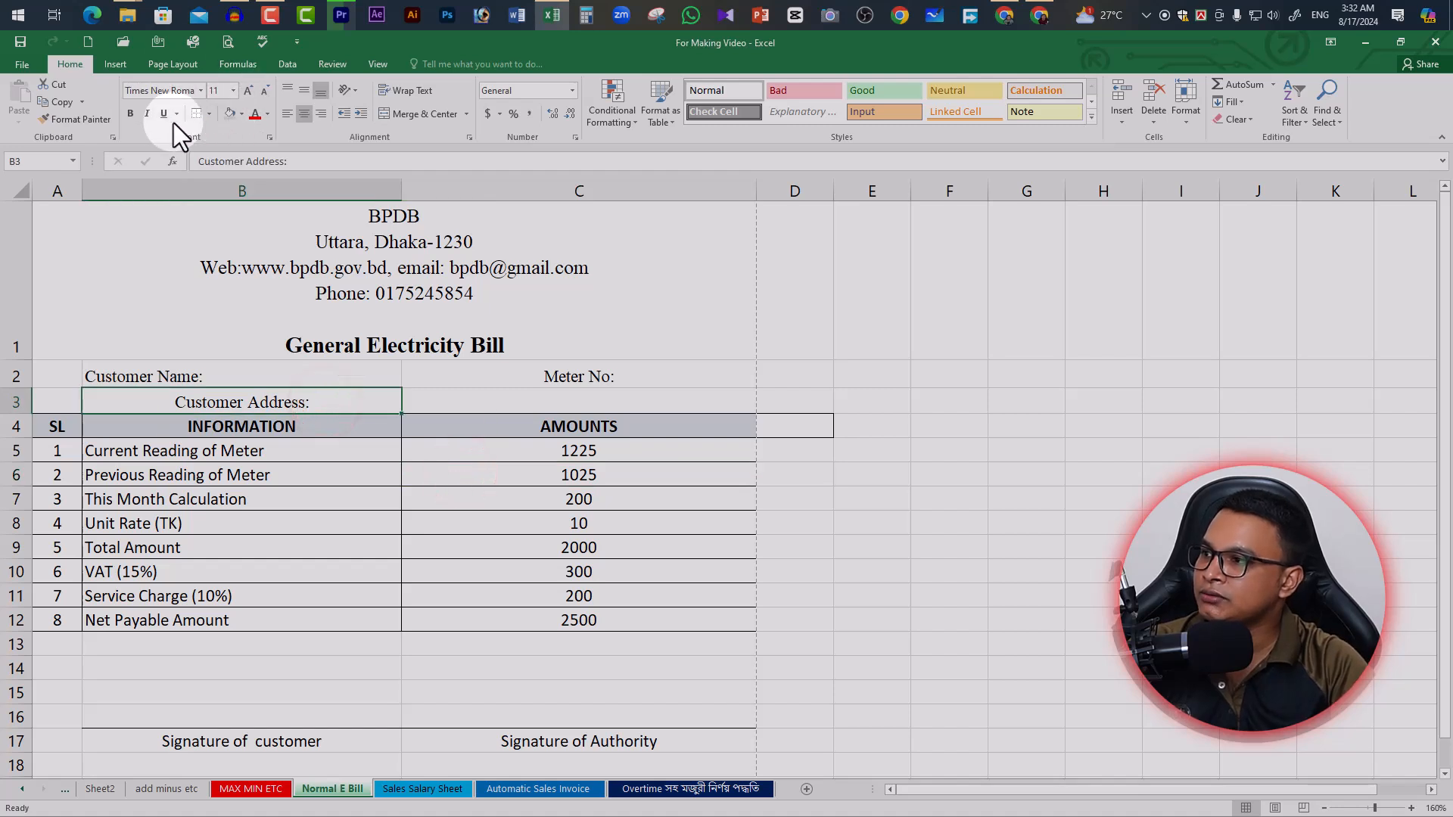
left_click(288, 114)
left_click(477, 405)
type("Customer Phone:")
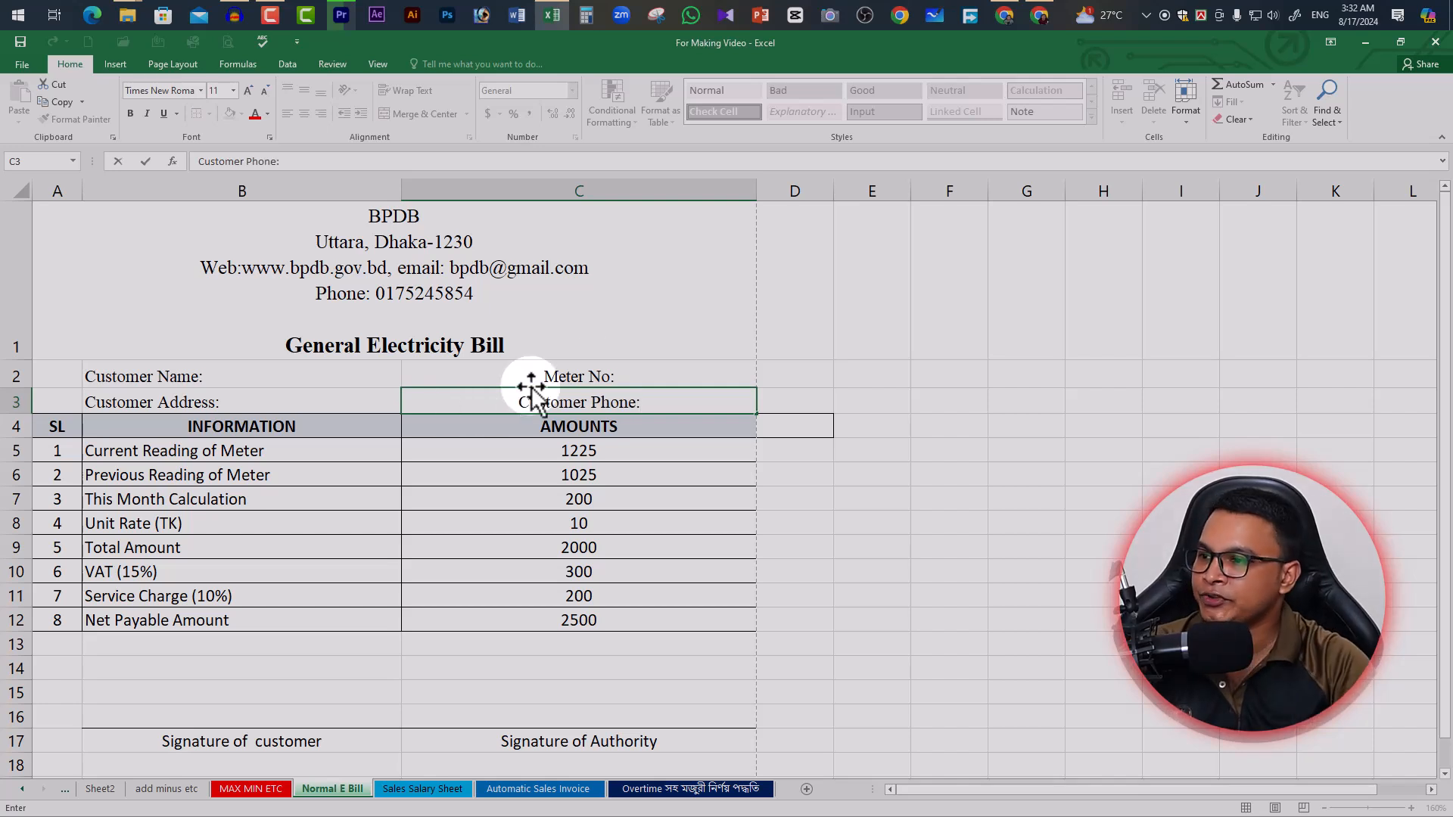
left_click(597, 376, "shift")
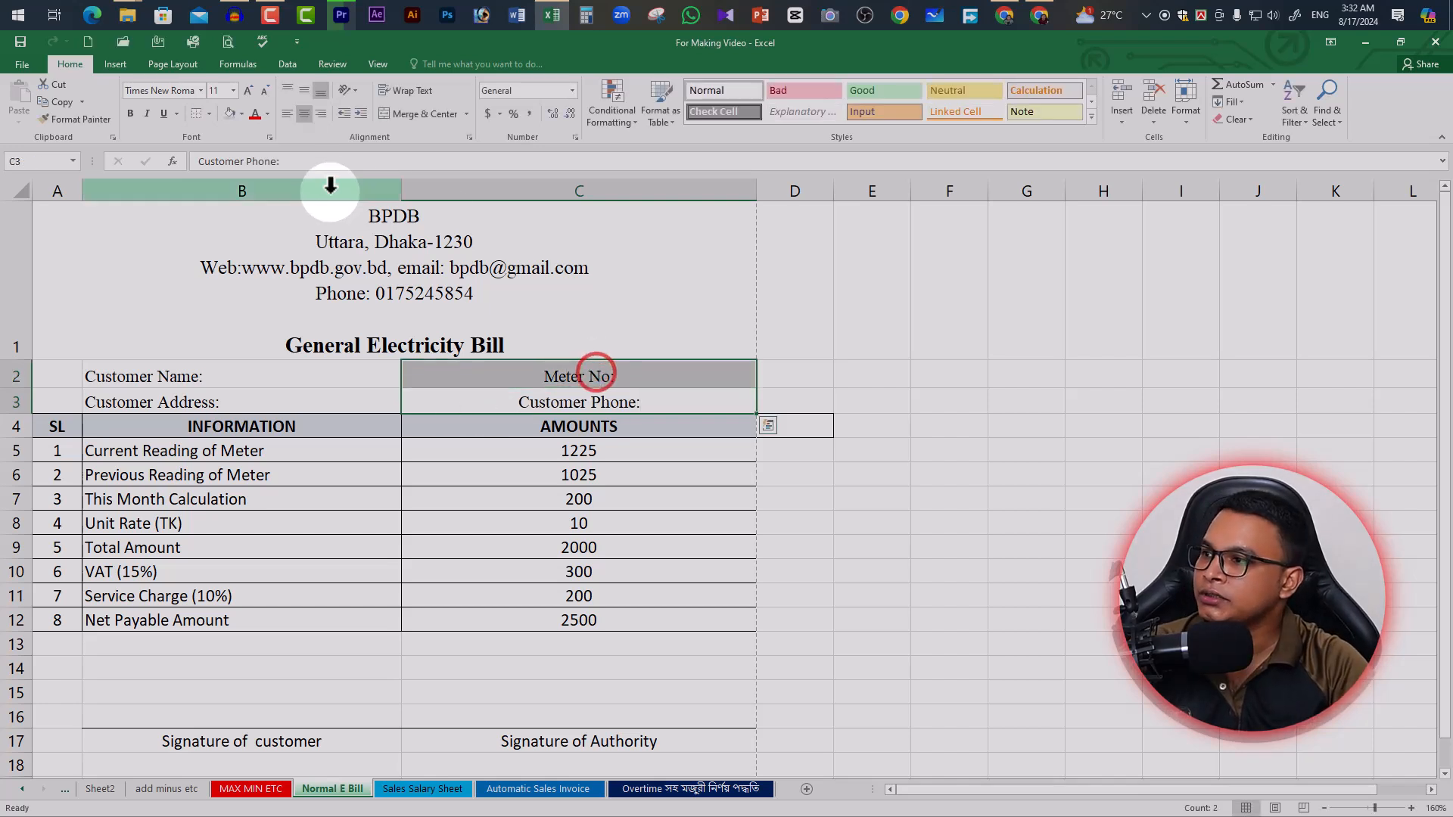
left_click(287, 113)
left_click(643, 471)
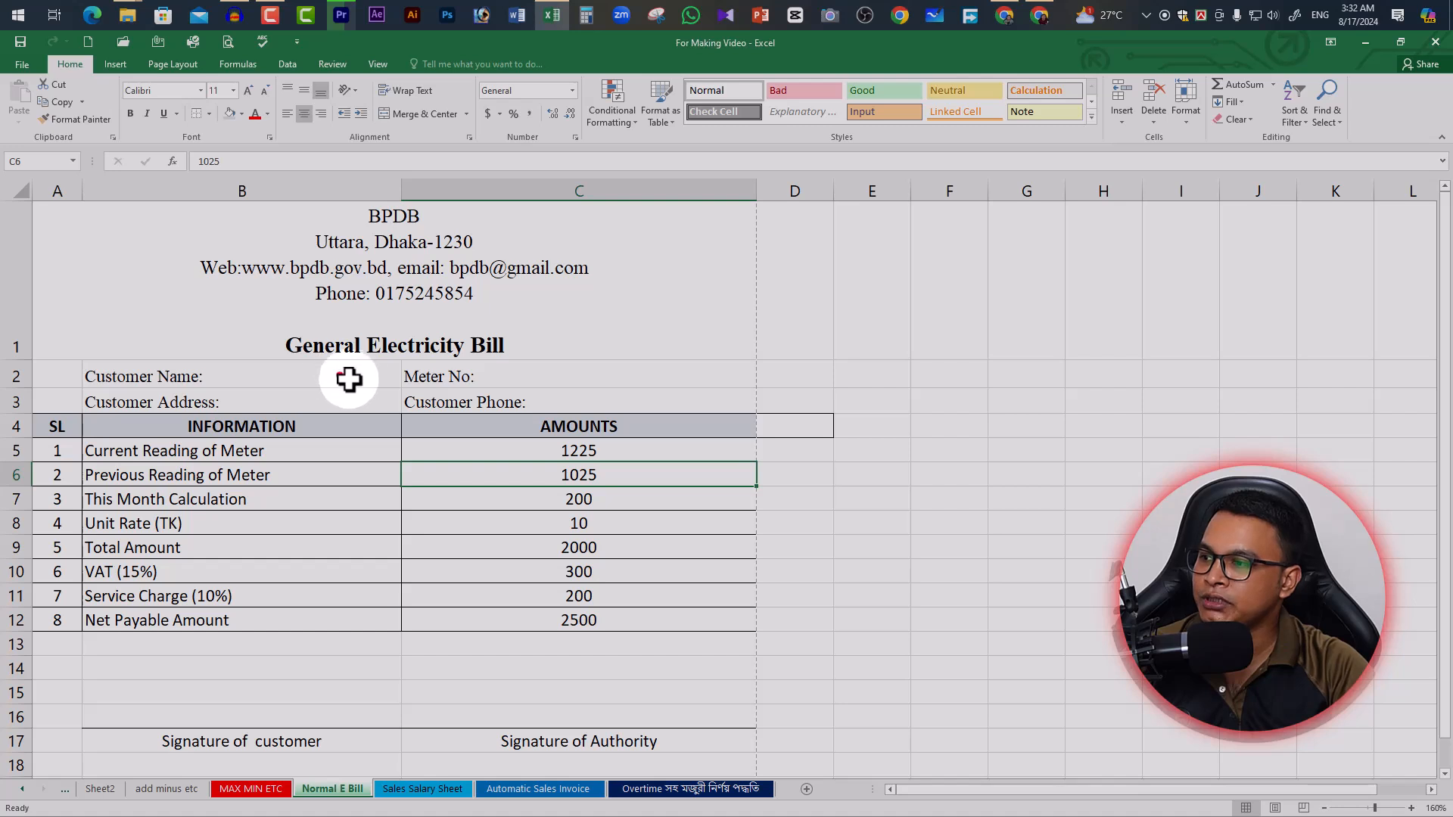
Apply All Borders to the customer info cells B2:C3 and check the print preview
left_click_drag(349, 379, 431, 389)
left_click(211, 117)
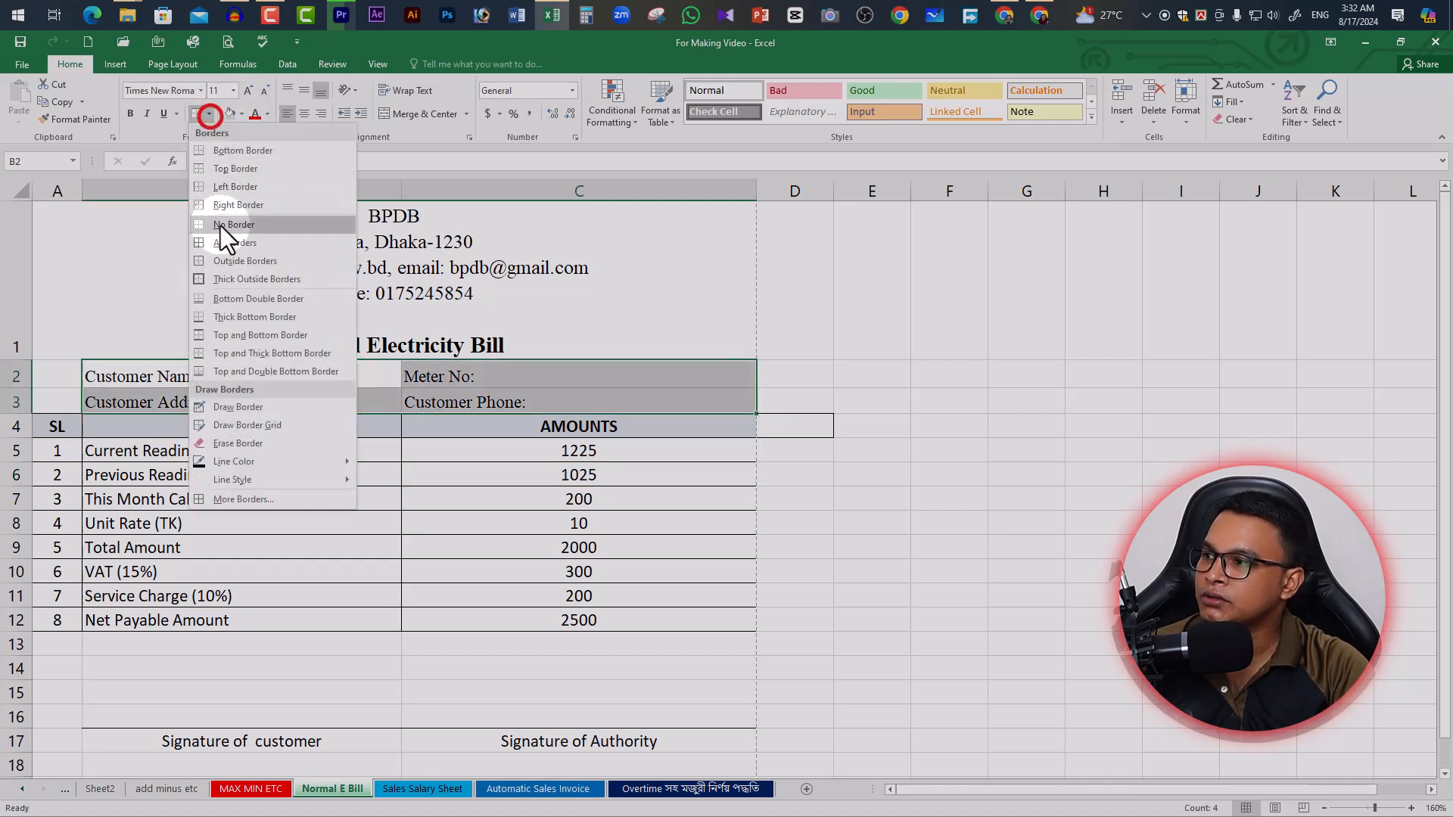
left_click(202, 240)
left_click(570, 356)
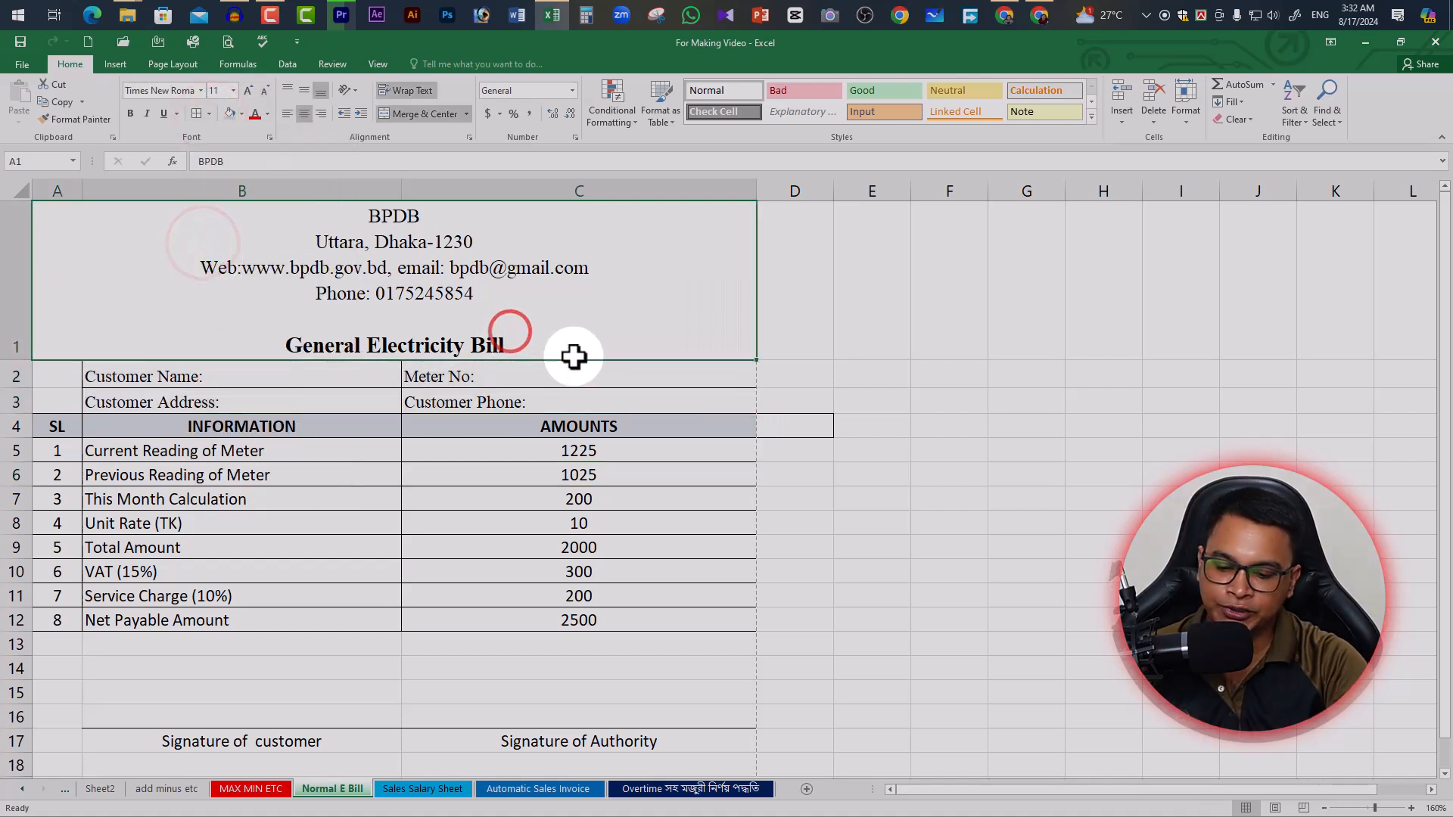
key("ctrl+p")
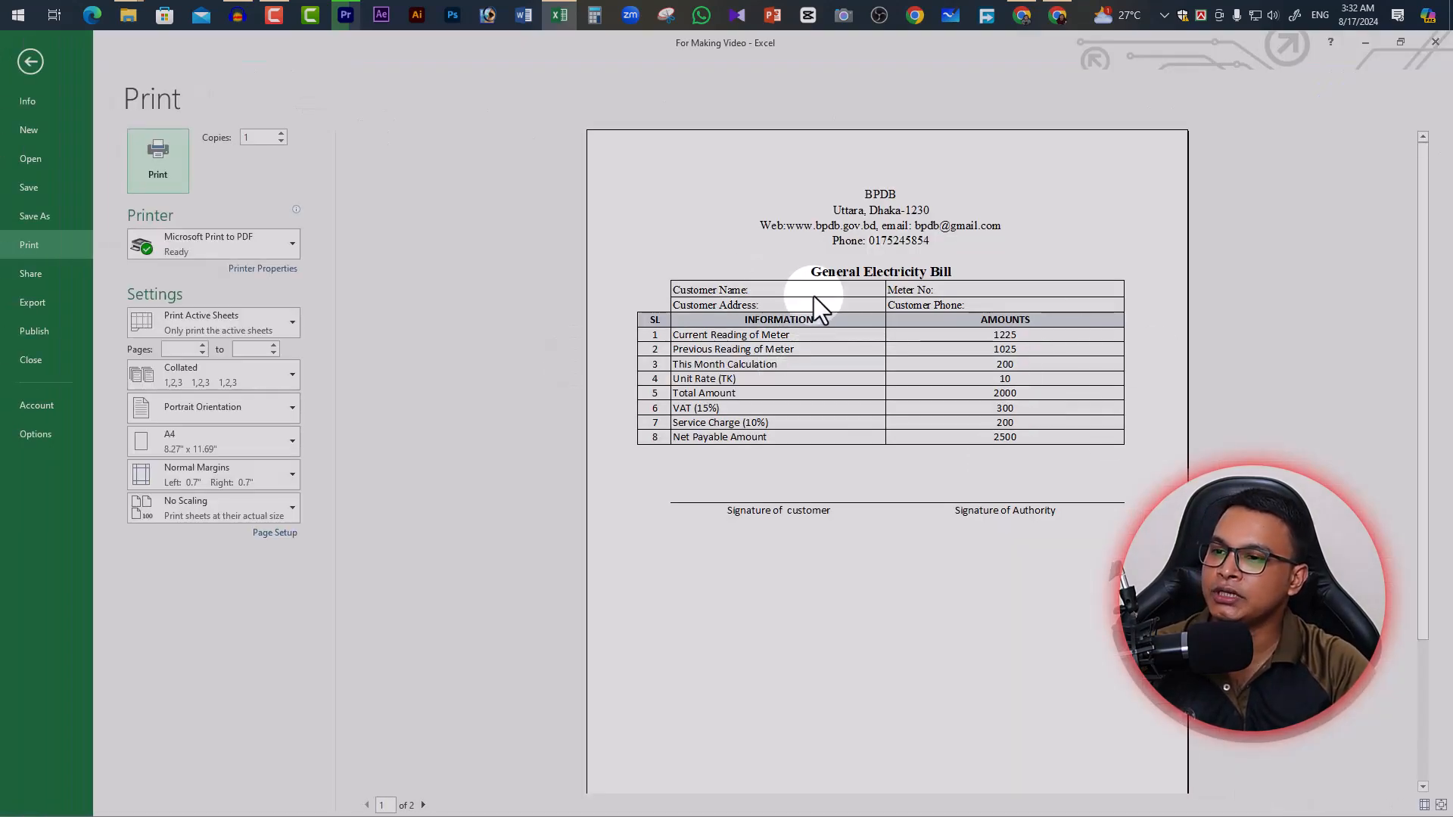
left_click(30, 62)
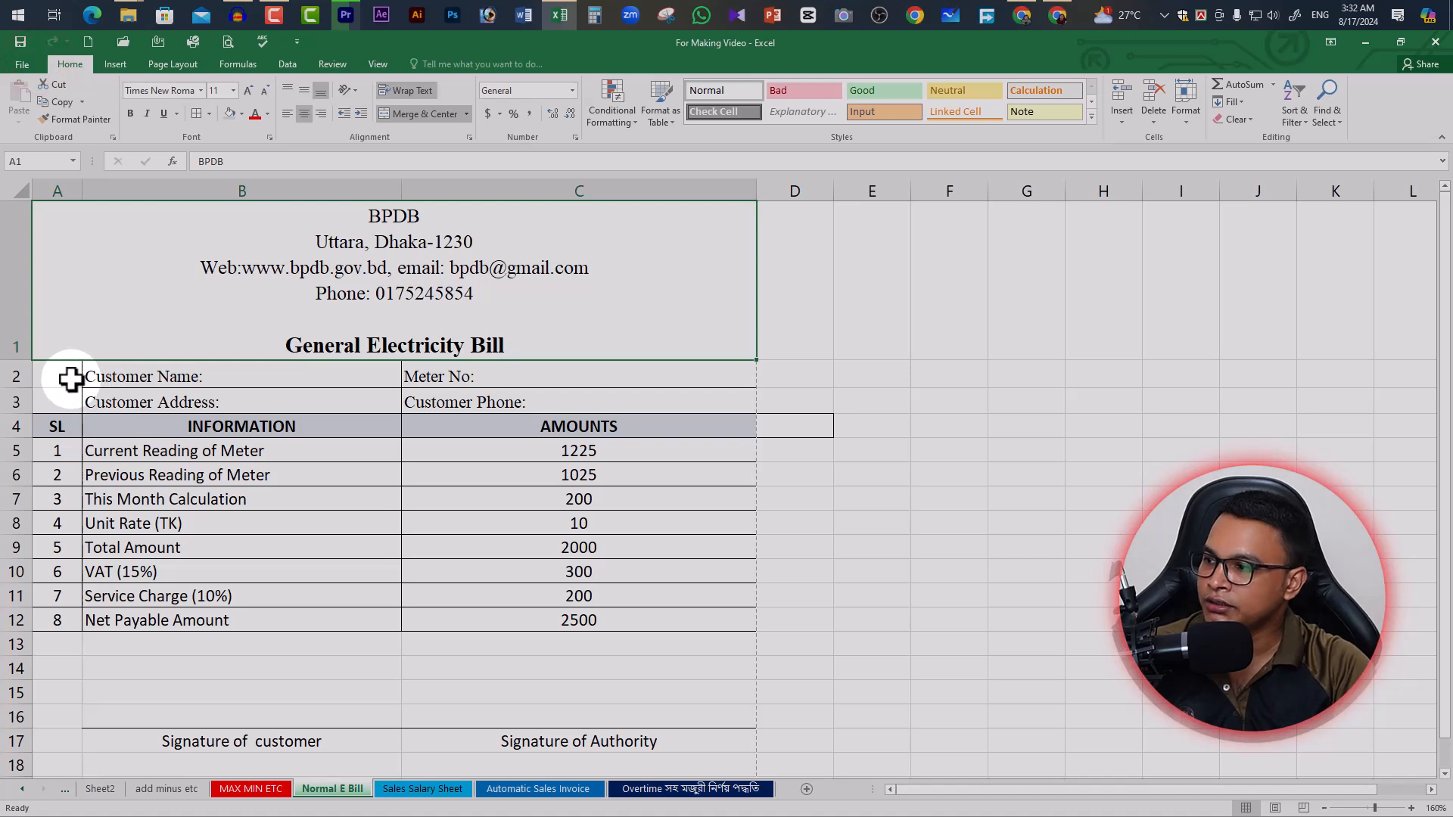
Merge A2:B2 and A3:B3 for the customer labels, left-align them, and preview printing
left_click_drag(76, 382, 87, 376)
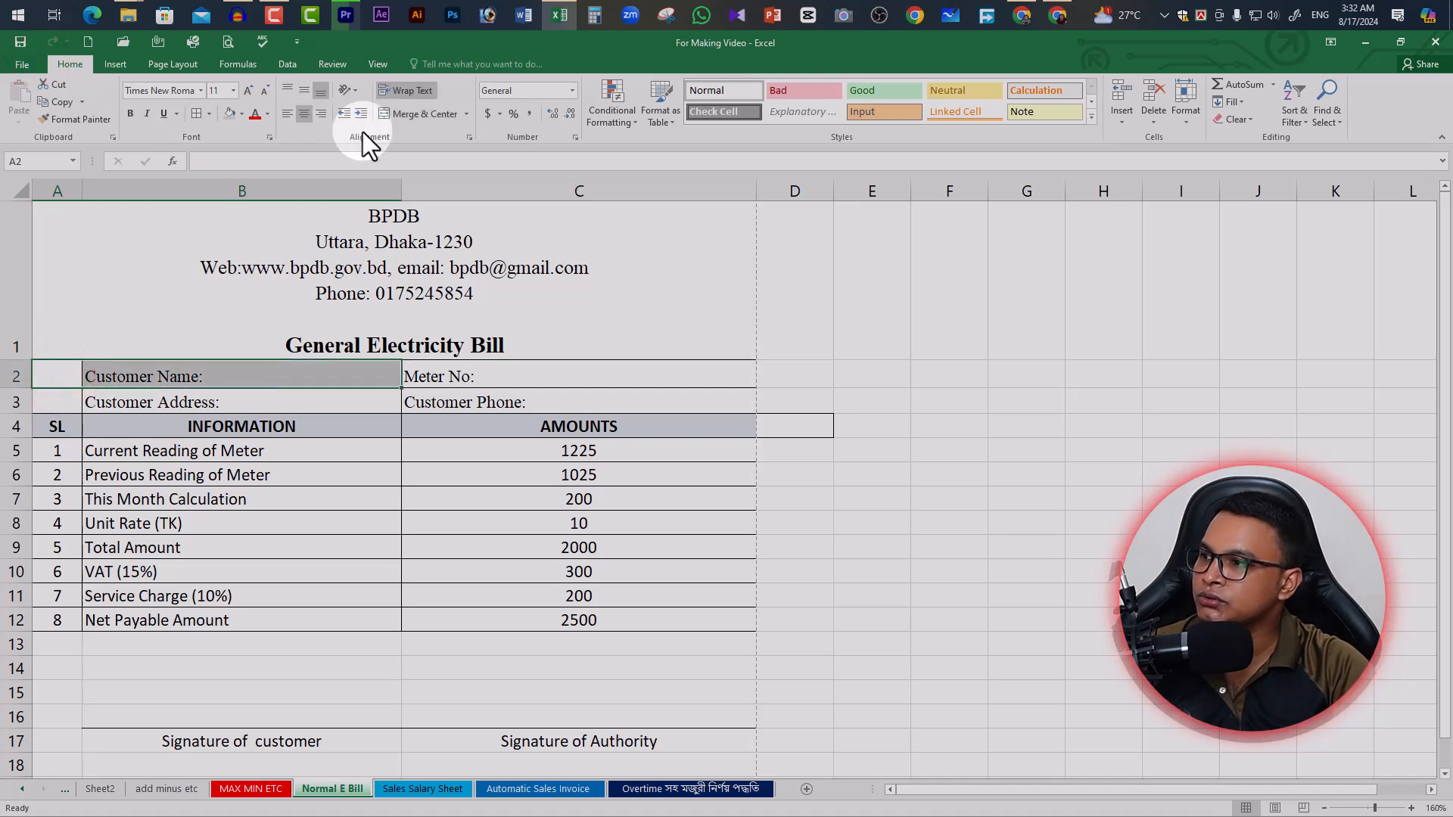
left_click(664, 373)
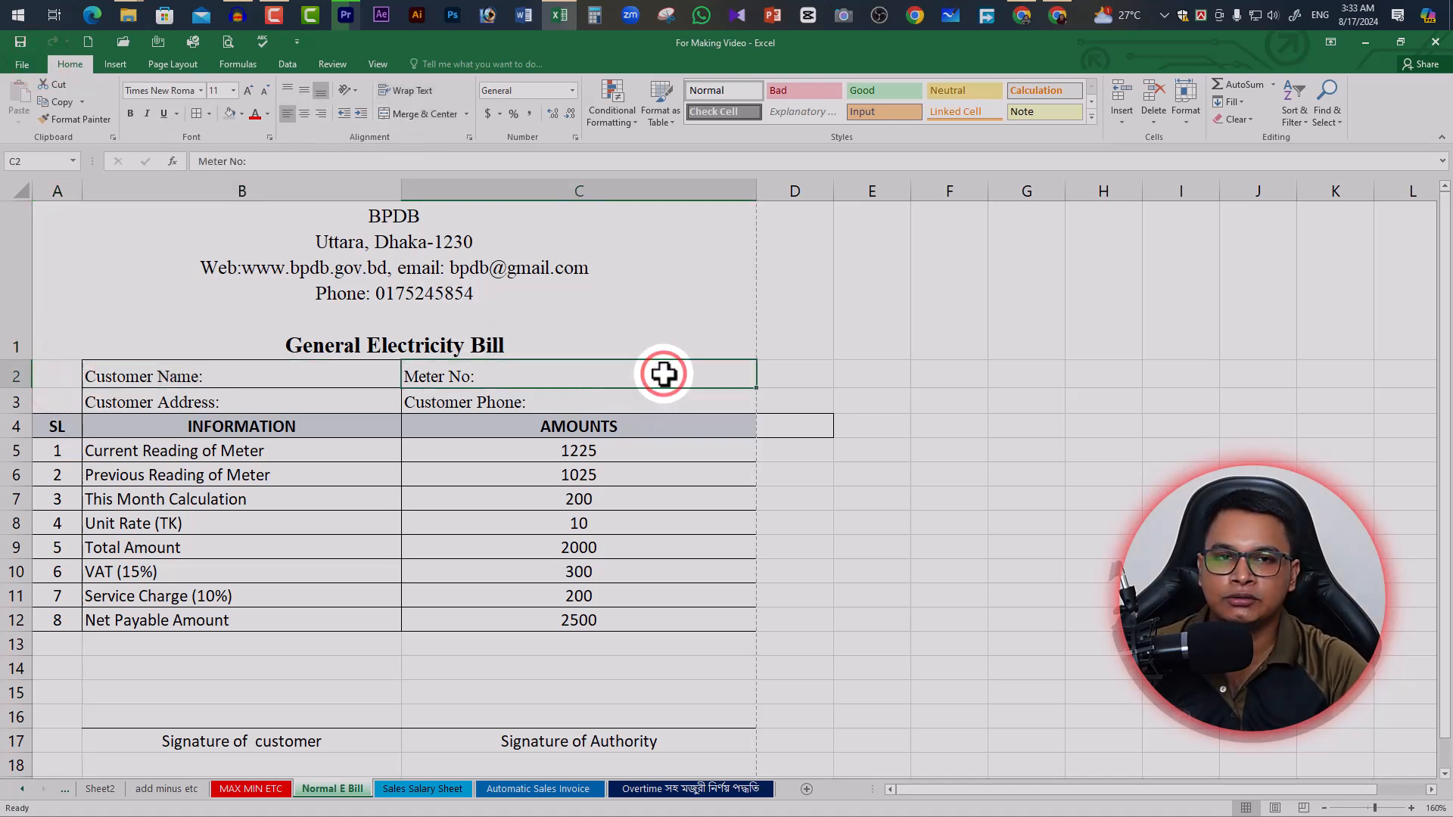
left_click_drag(279, 380, 68, 376)
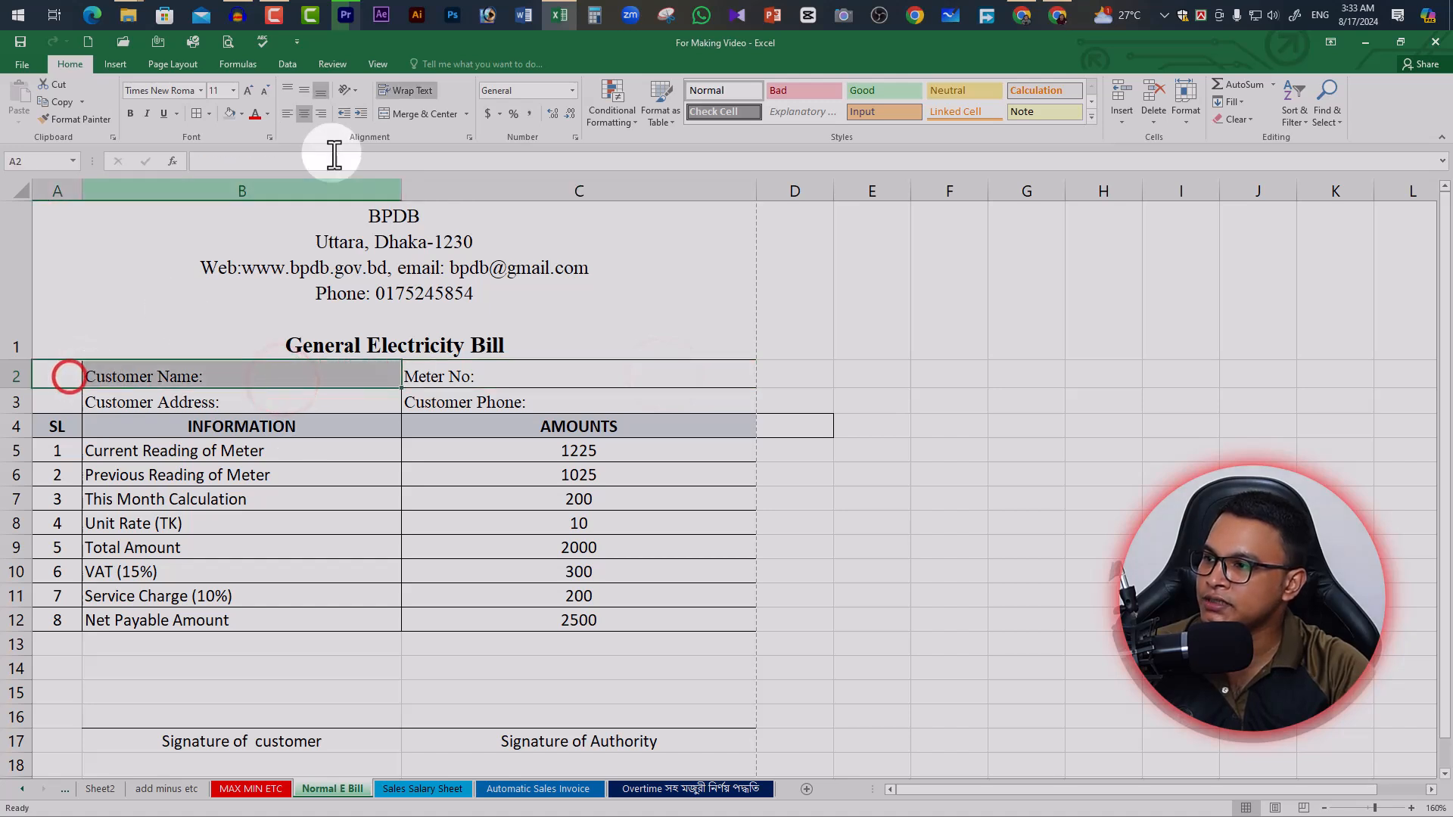
left_click(423, 114)
left_click_drag(147, 402, 72, 401)
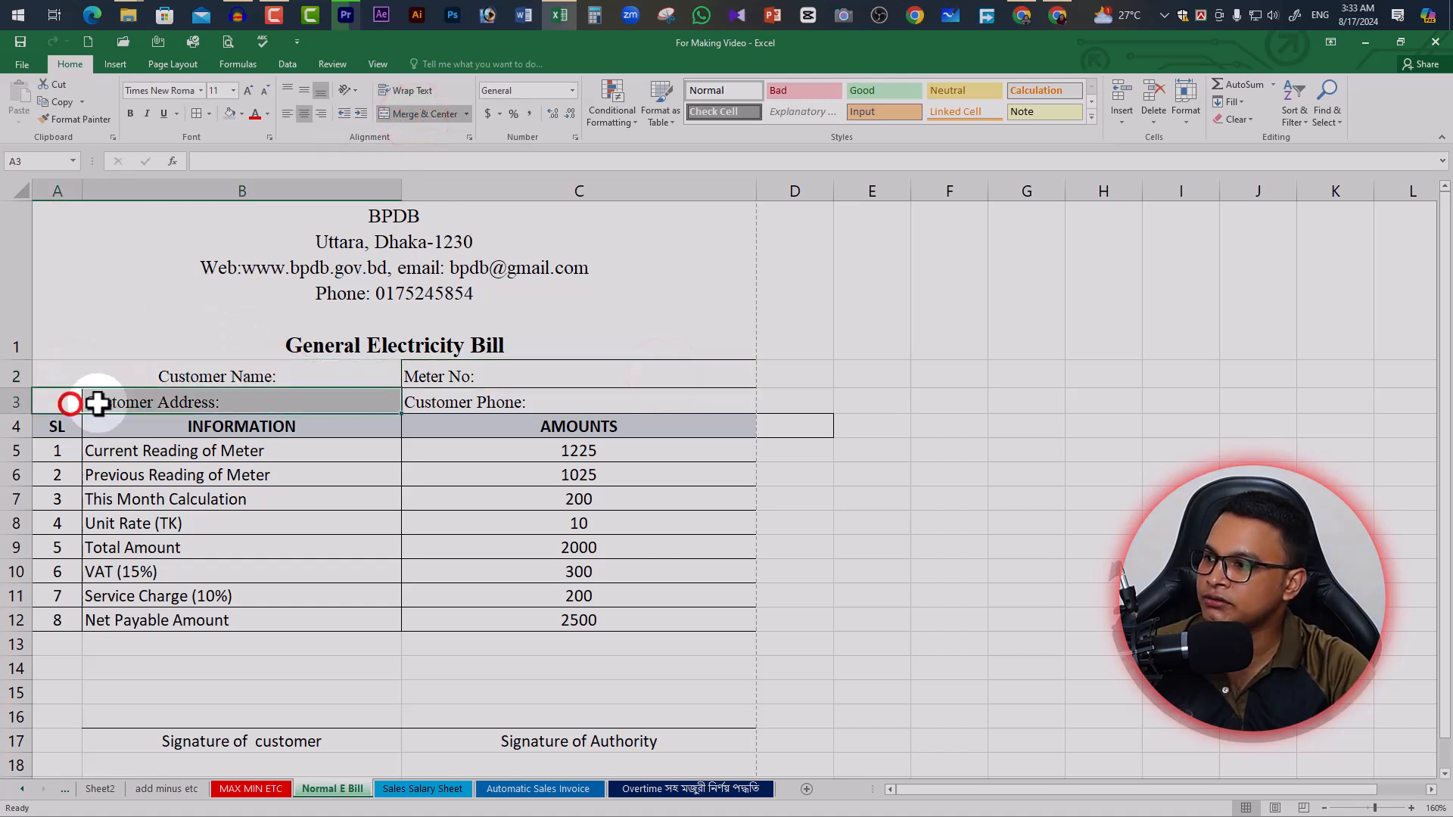
left_click(412, 113)
left_click(221, 382, "shift")
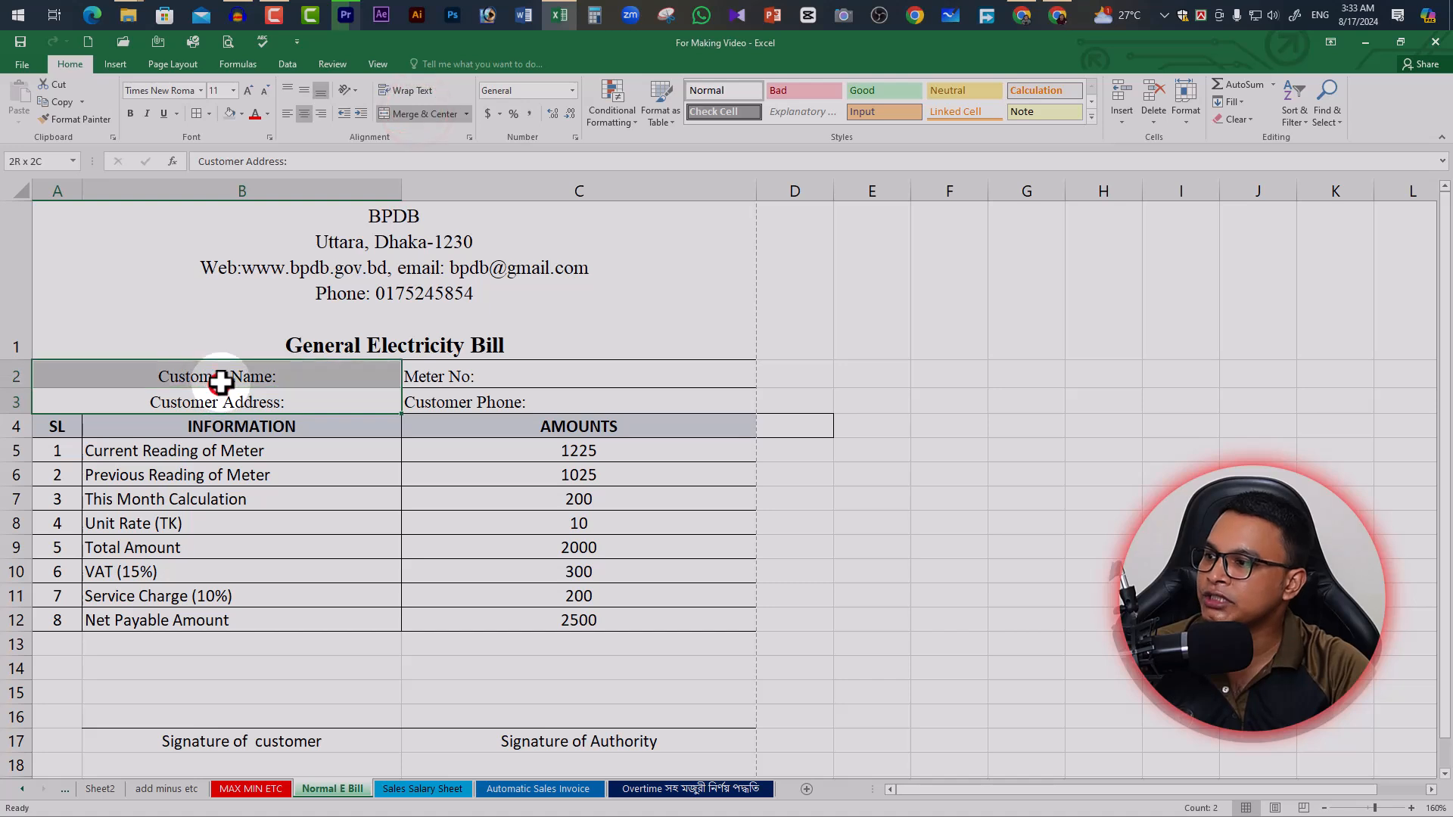
left_click(287, 114)
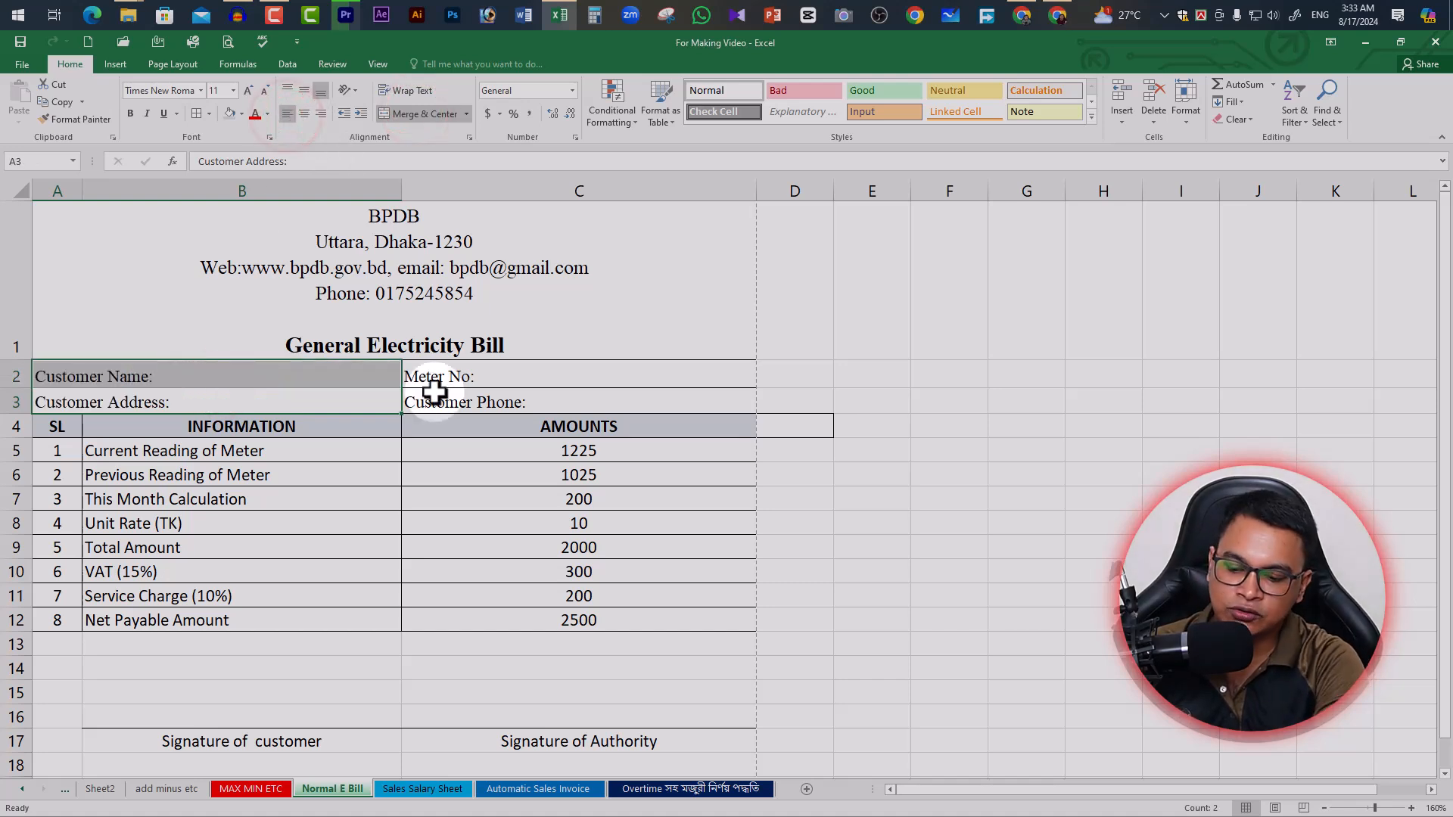
key("ctrl+p")
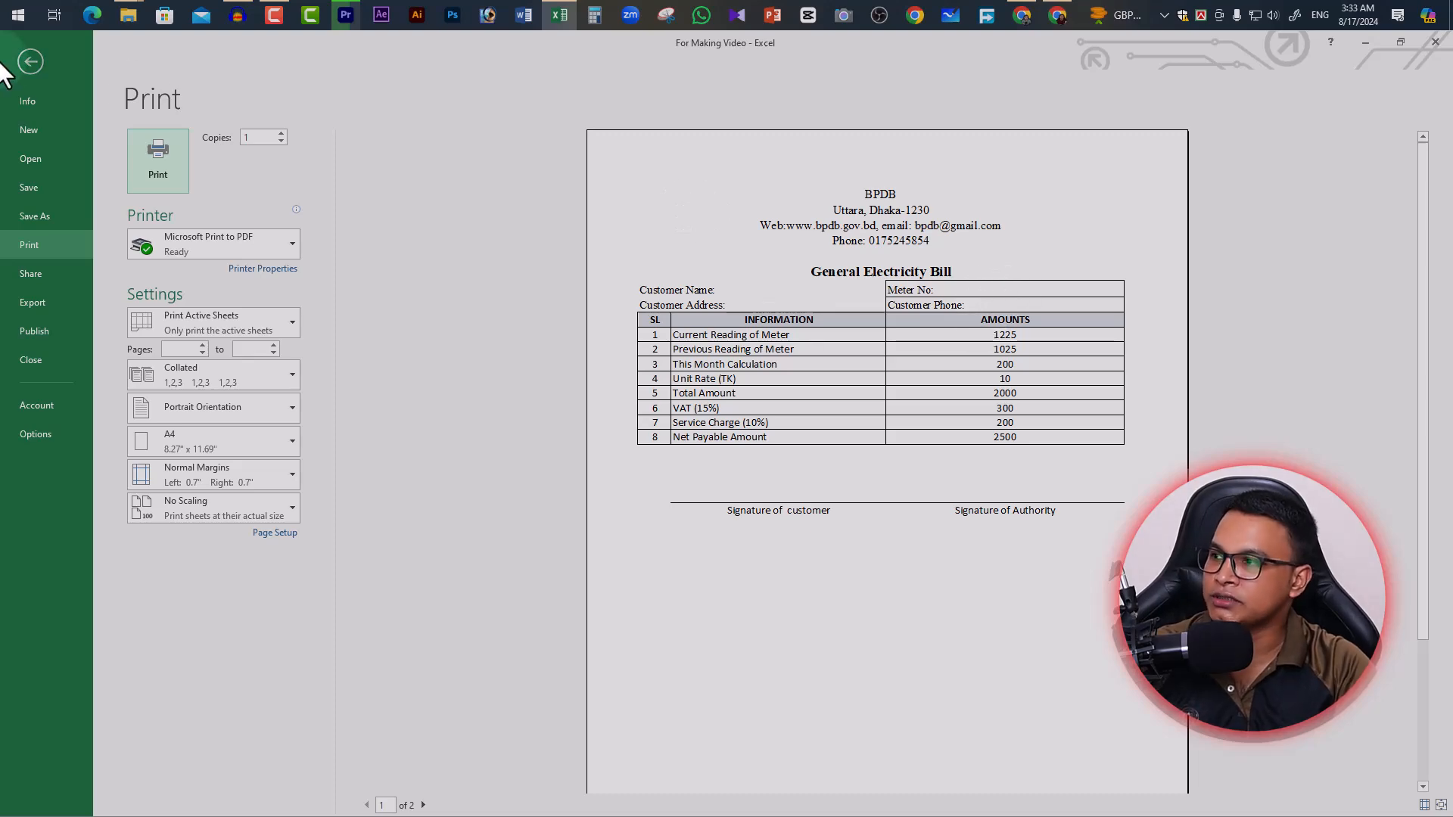
Give the merged customer label cells A2:B3 All Borders and preview the bill
left_click(23, 57)
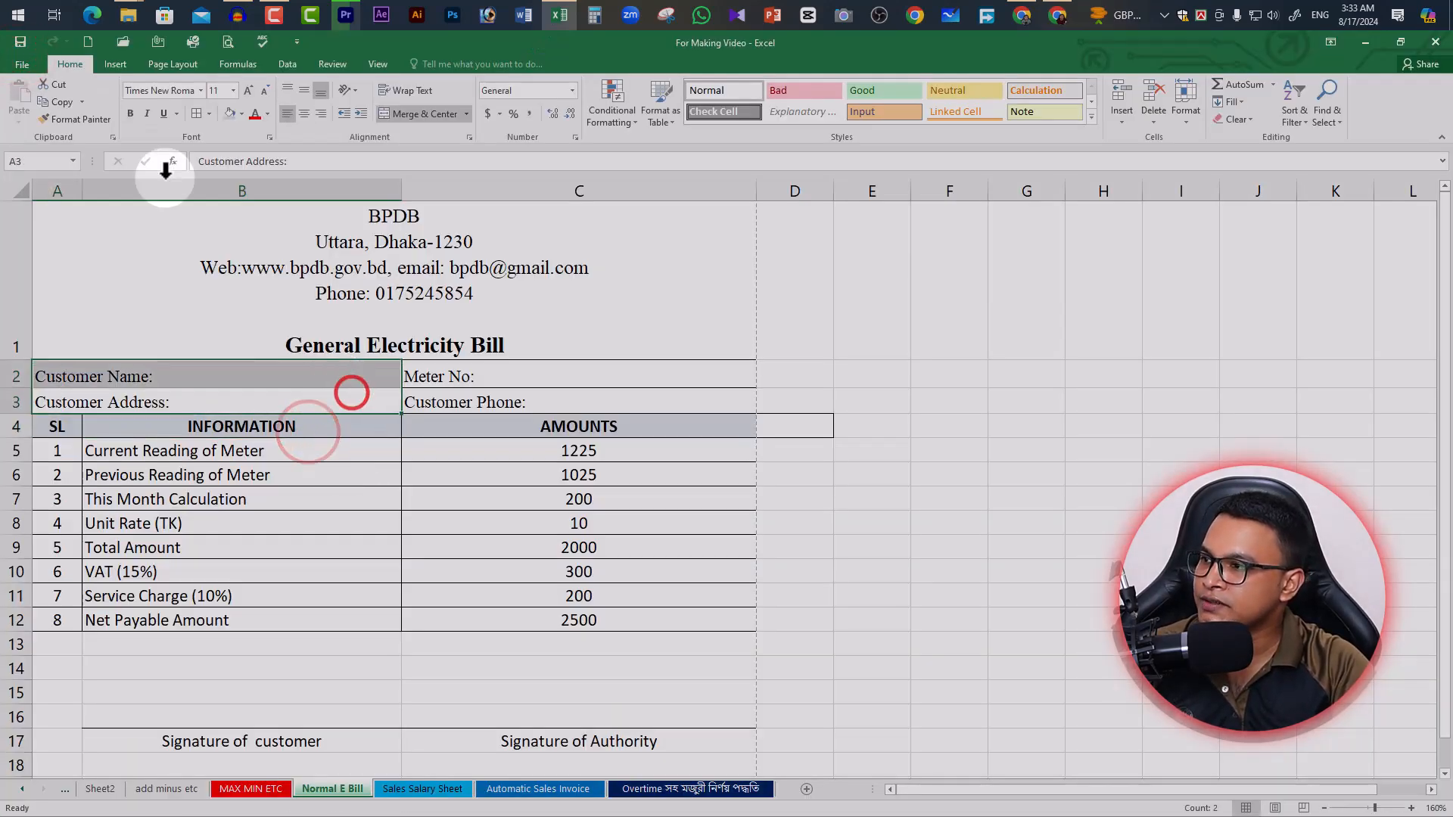
left_click(208, 114)
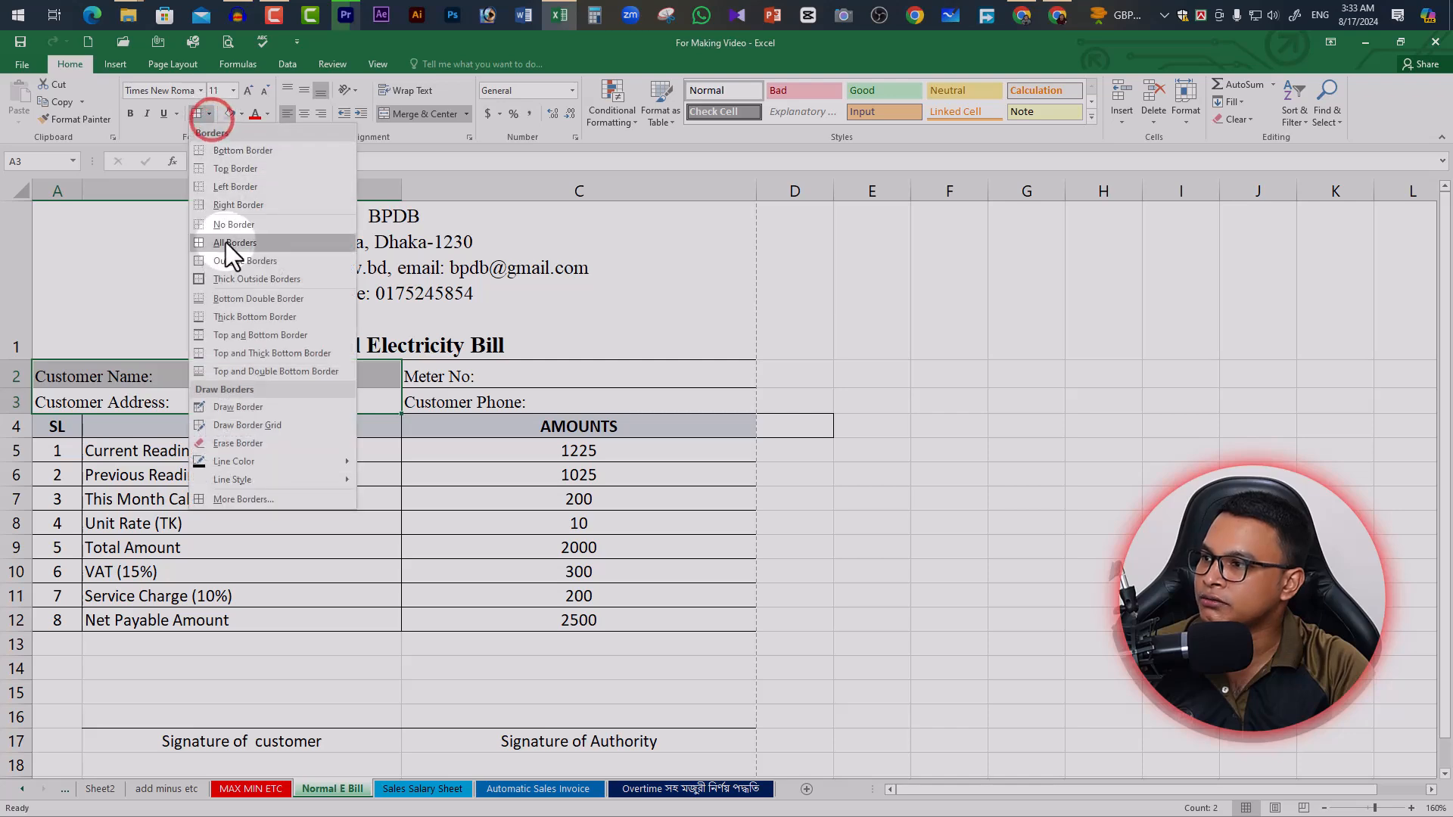
left_click(212, 243)
left_click(478, 337)
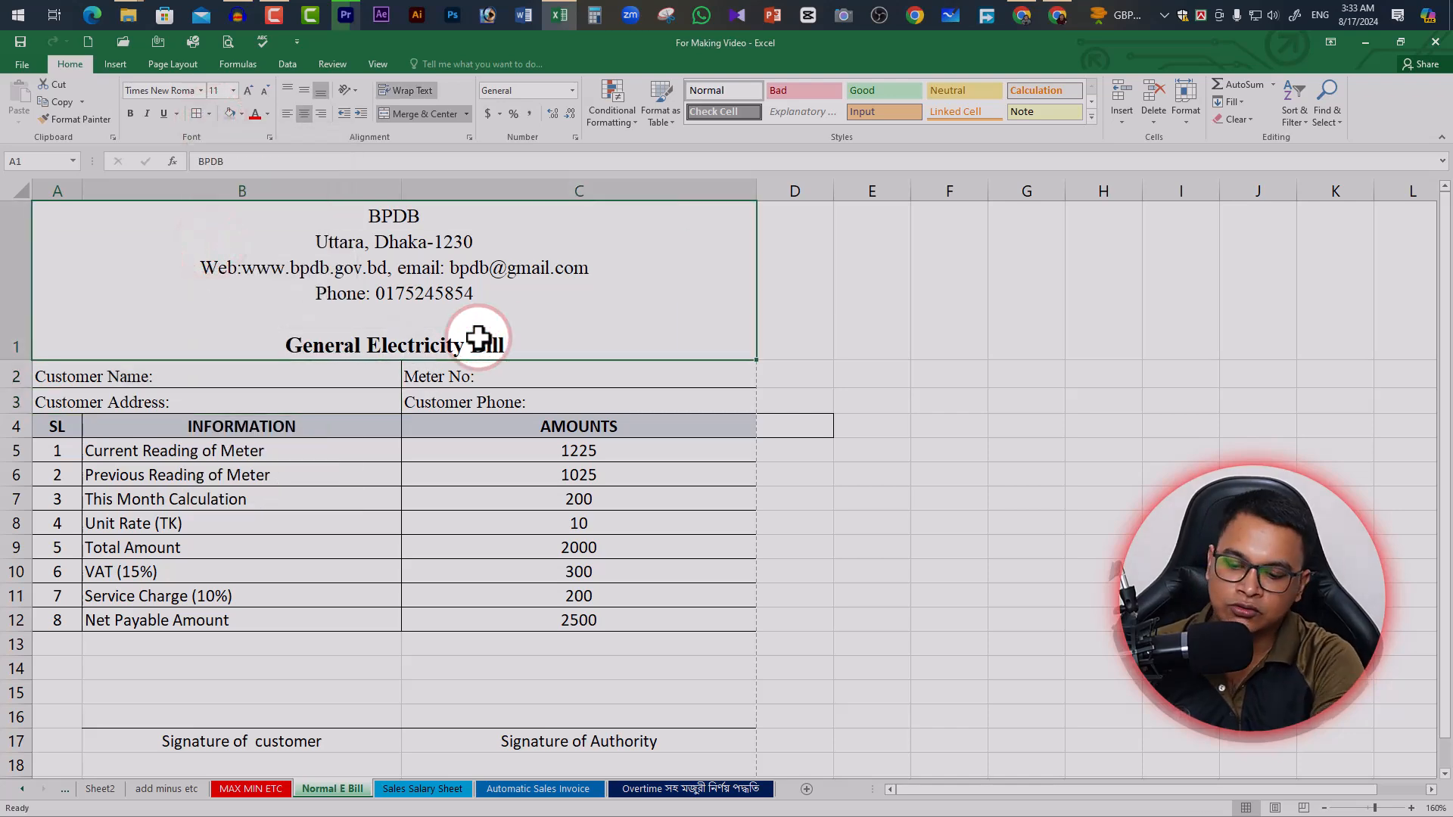
key("ctrl+p")
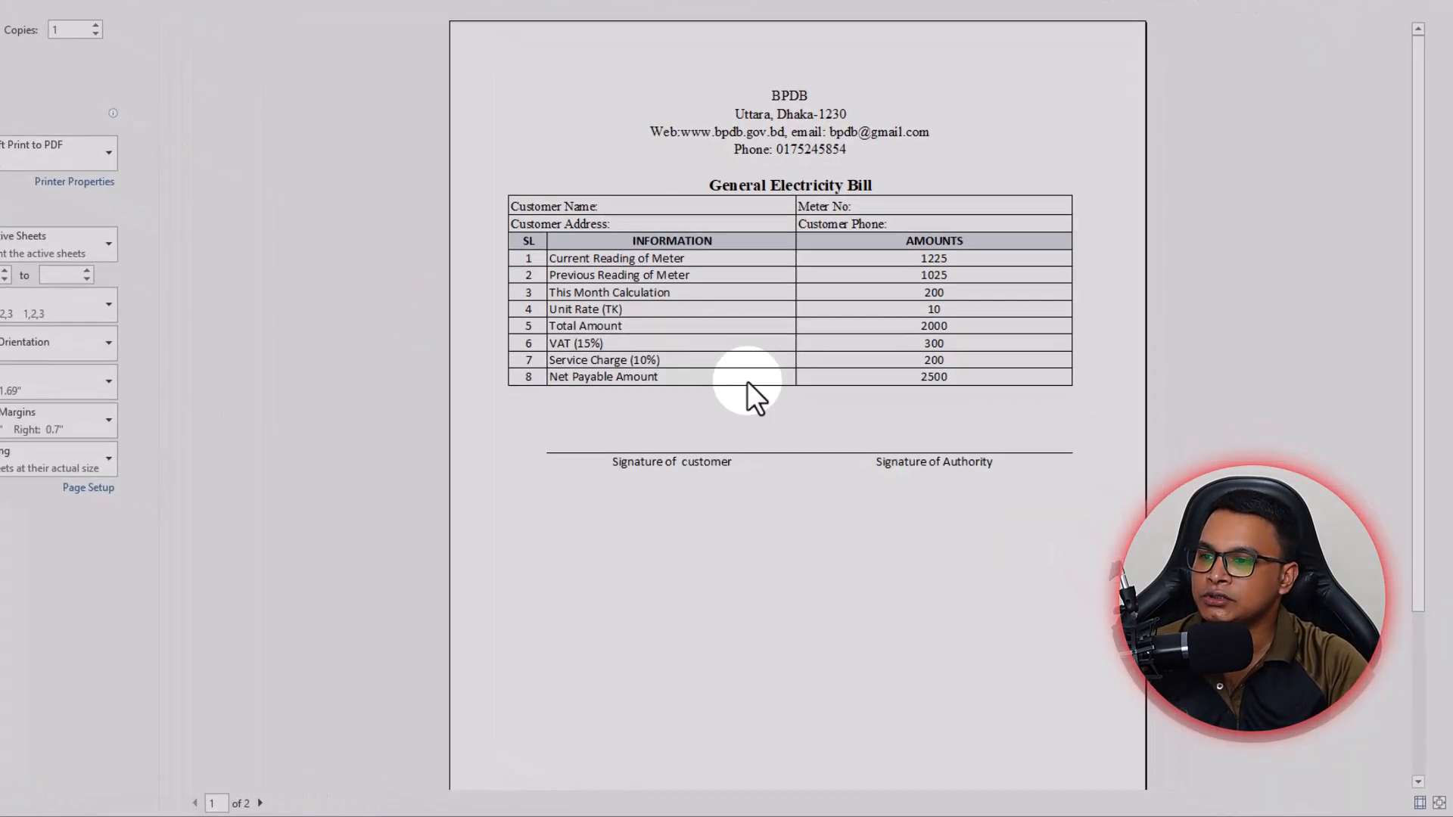